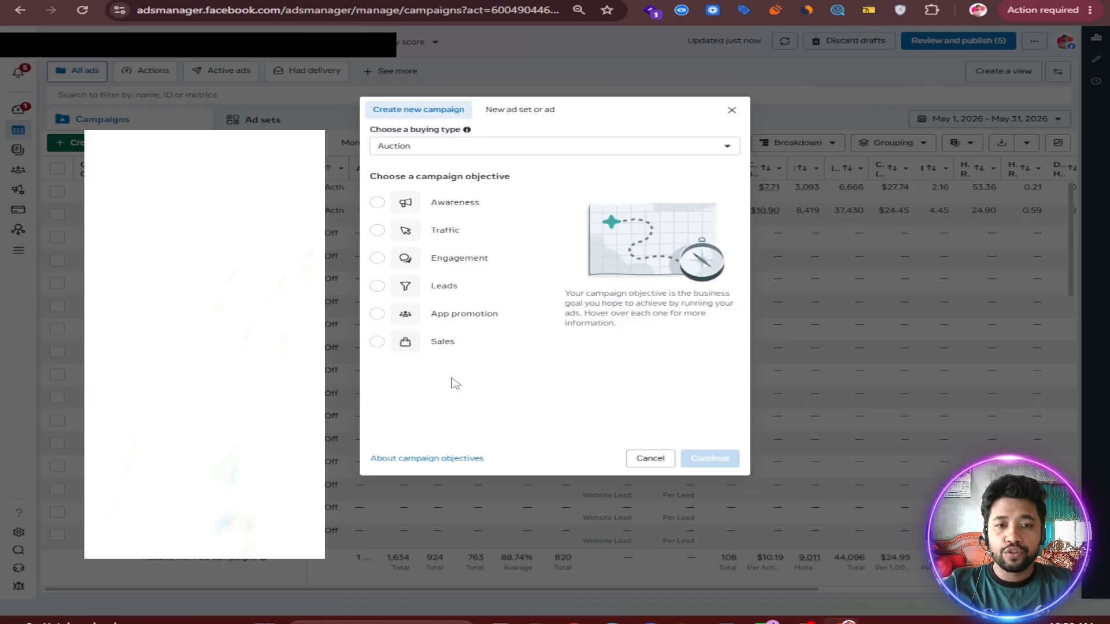
Create an Auction campaign with the Engagement objective, using the Manual engagement campaign setup
{"action": "left_click", "coordinate": [480, 260]}
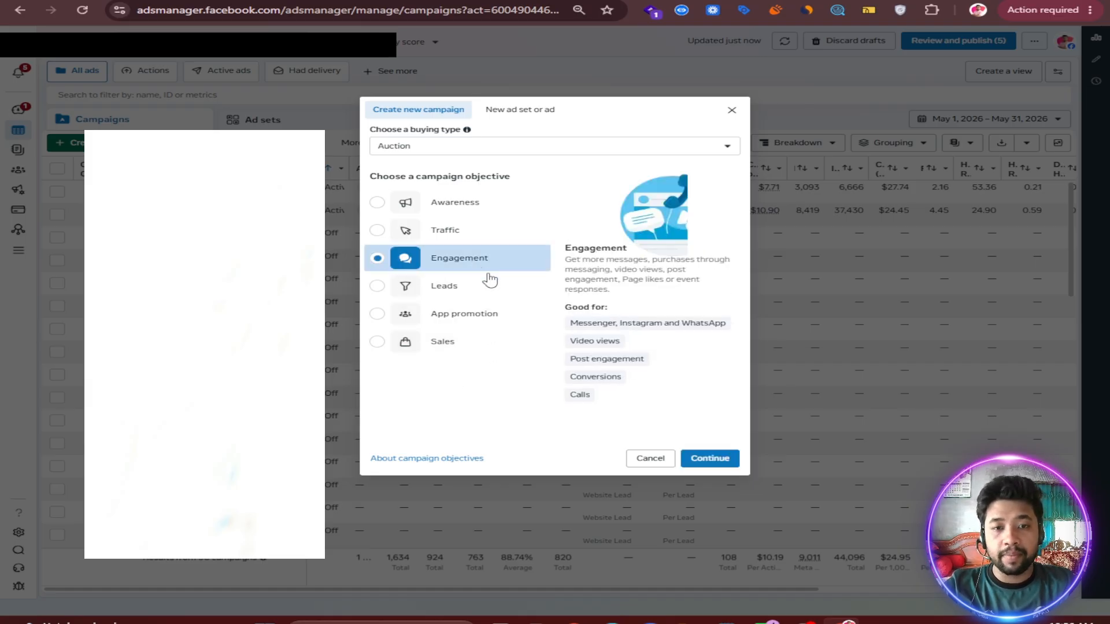
{"action": "left_click", "coordinate": [710, 458]}
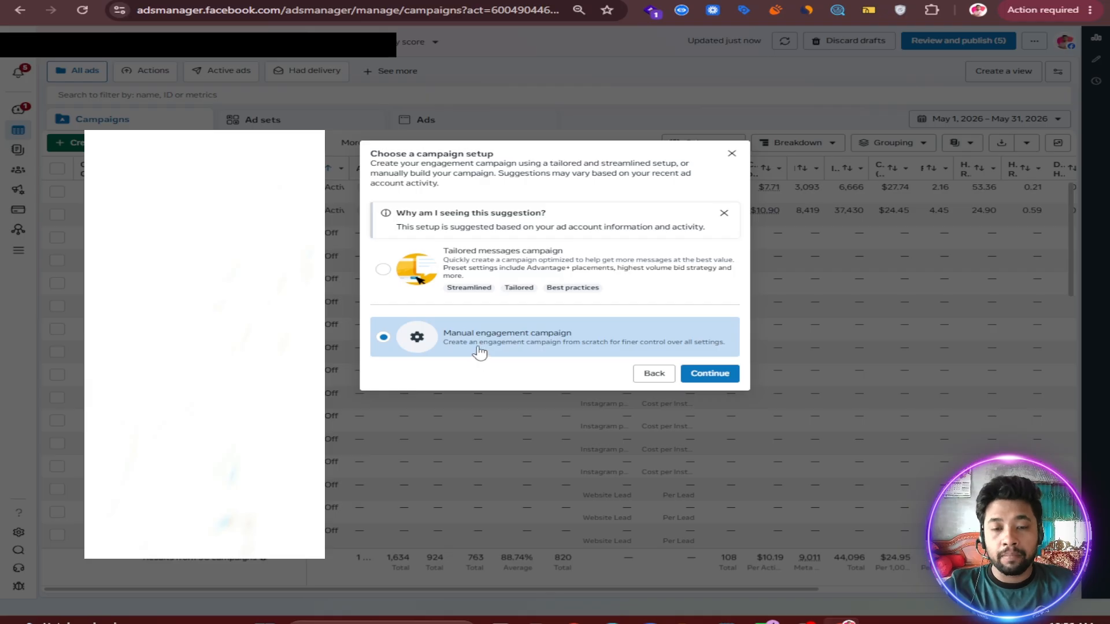
{"action": "left_click", "coordinate": [686, 373]}
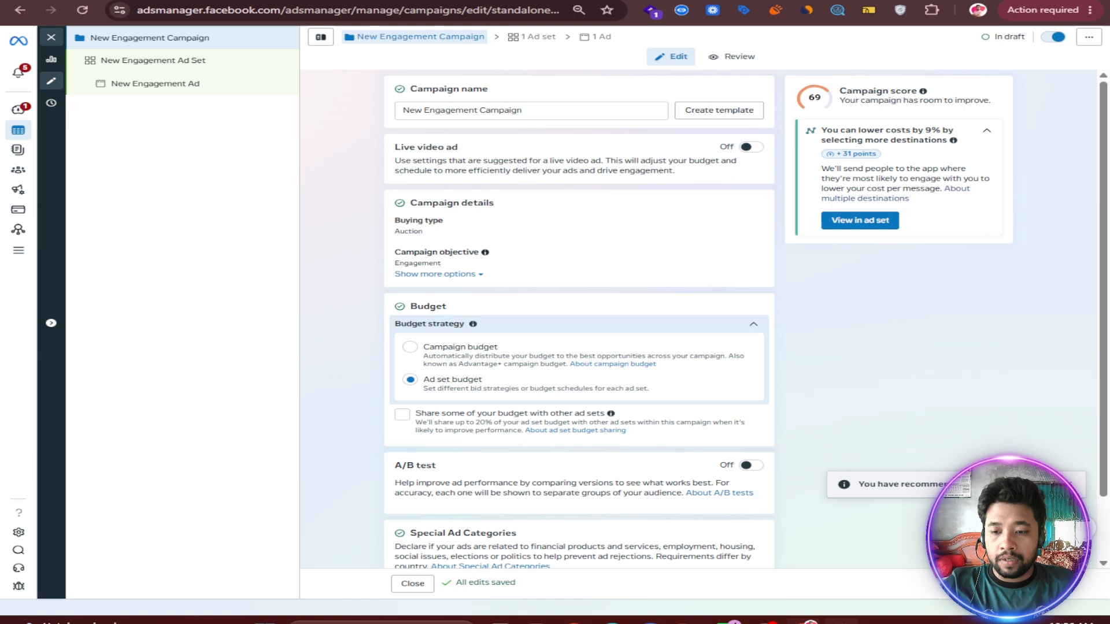
Rename the campaign to "R-49-Like Campaign-(SC)-03/06/26", copying the name from the open Notepad notes
{"action": "left_click", "coordinate": [843, 620]}
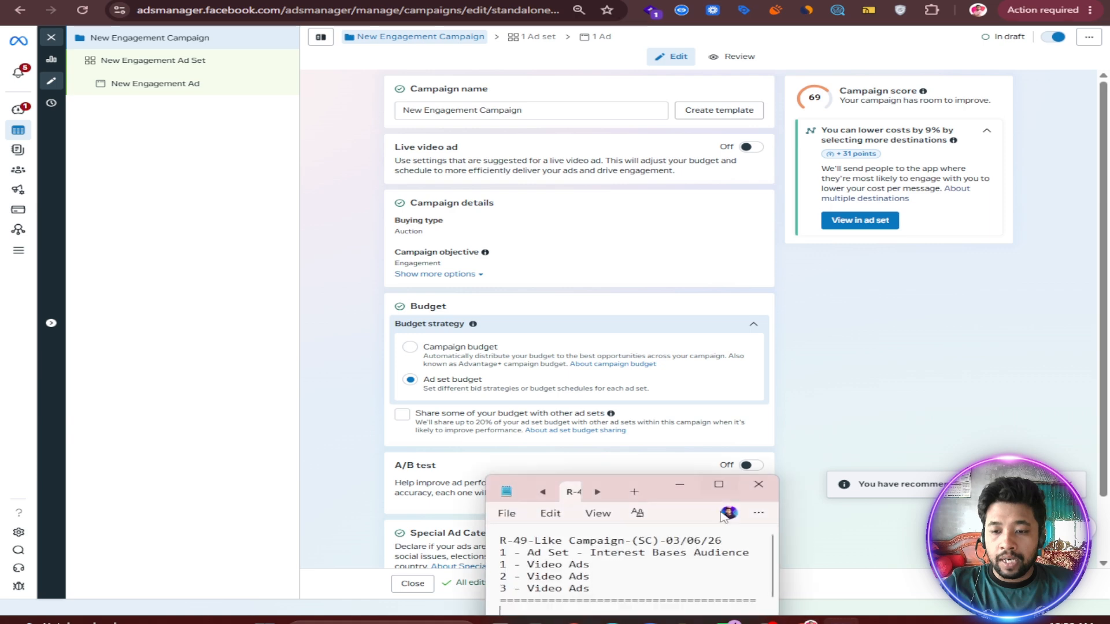
{"action": "left_click_drag", "start_coordinate": [725, 543], "coordinate": [498, 545]}
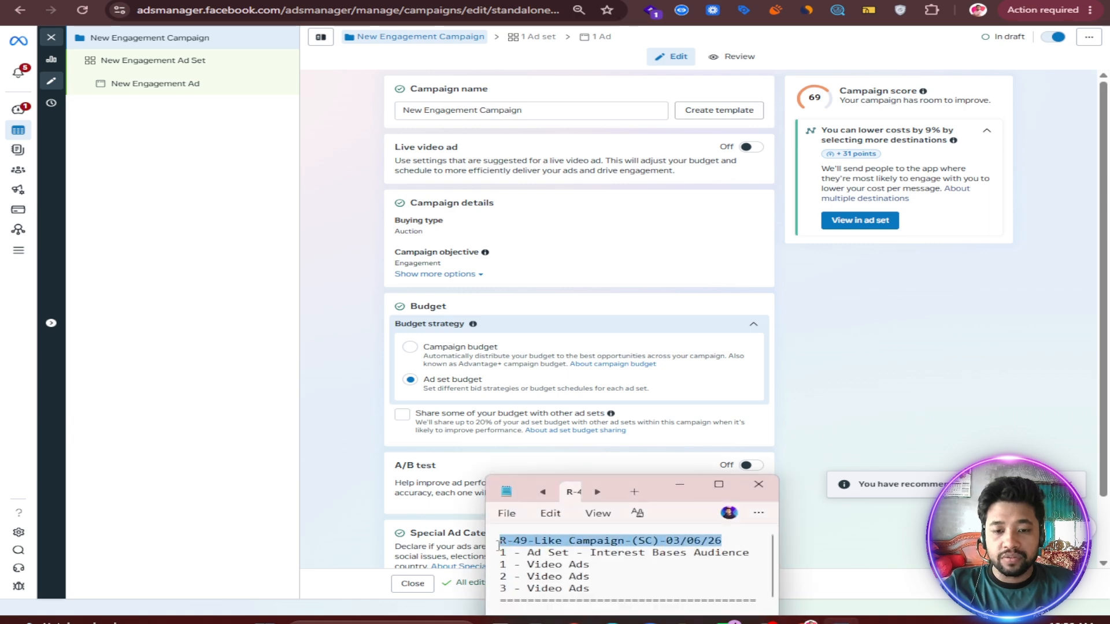
{"action": "right_click", "coordinate": [531, 544]}
{"action": "left_click", "coordinate": [630, 513]}
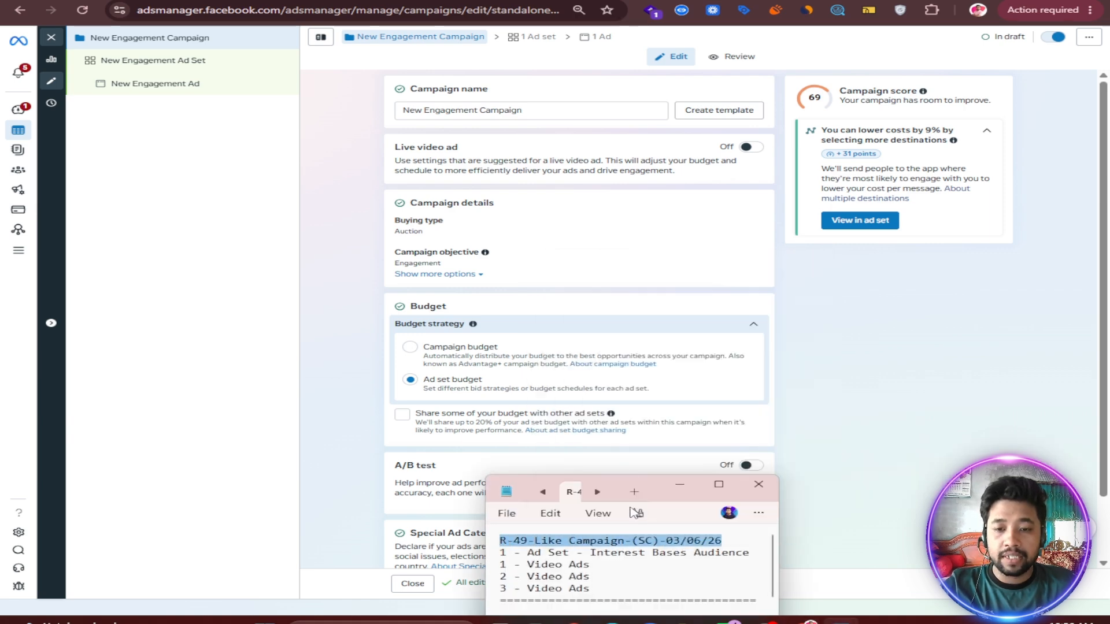
{"action": "double_click", "coordinate": [456, 111]}
{"action": "key", "text": "ctrl+a"}
{"action": "right_click", "coordinate": [455, 110]}
{"action": "left_click", "coordinate": [511, 223]}
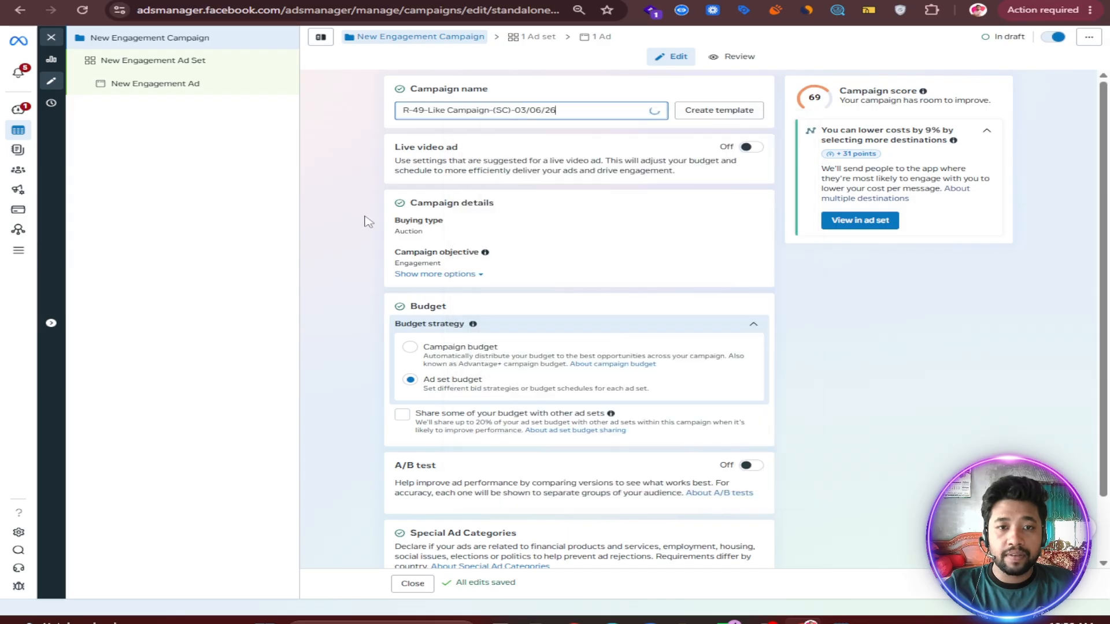
{"action": "left_click", "coordinate": [368, 222]}
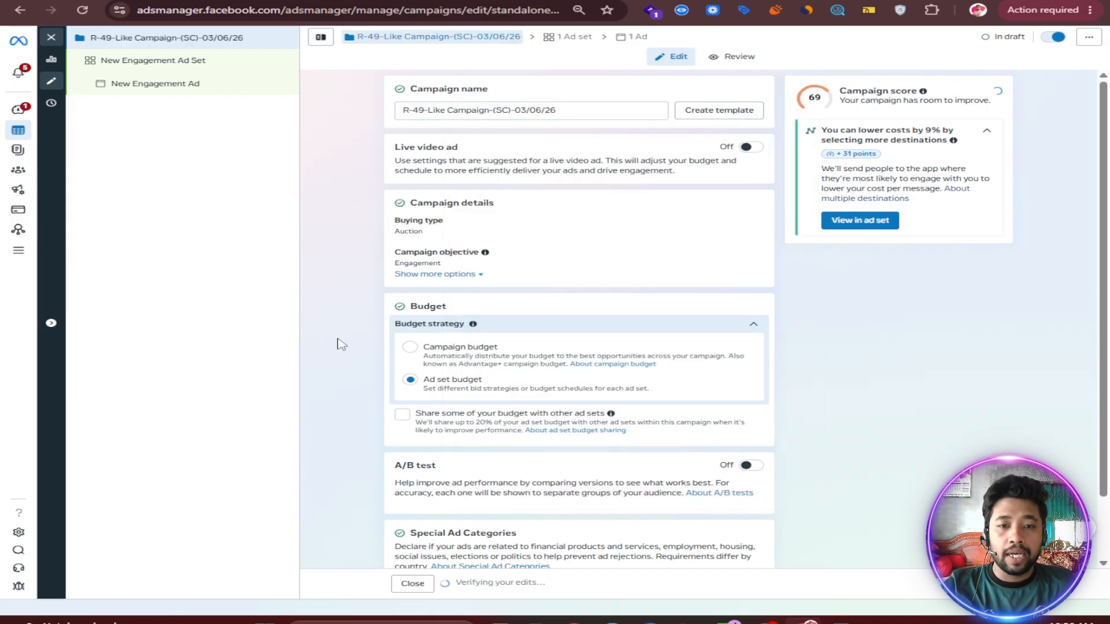
Switch the budget strategy to Campaign budget and set the daily budget to $10
{"action": "scroll", "coordinate": [356, 344], "scroll_direction": "down", "scroll_amount": 1}
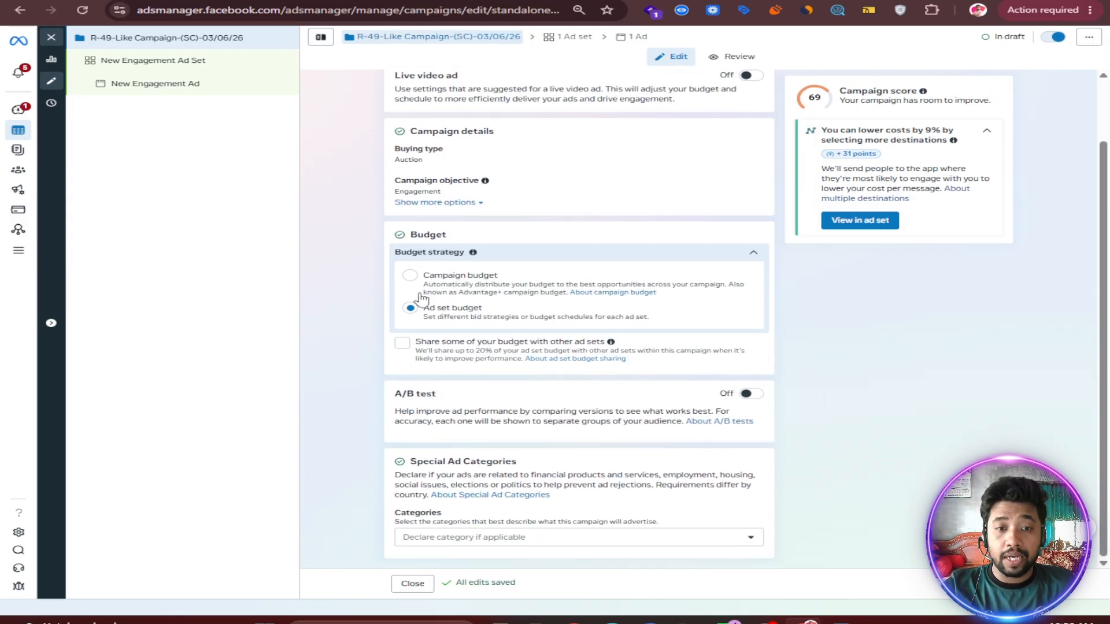
{"action": "left_click", "coordinate": [410, 276]}
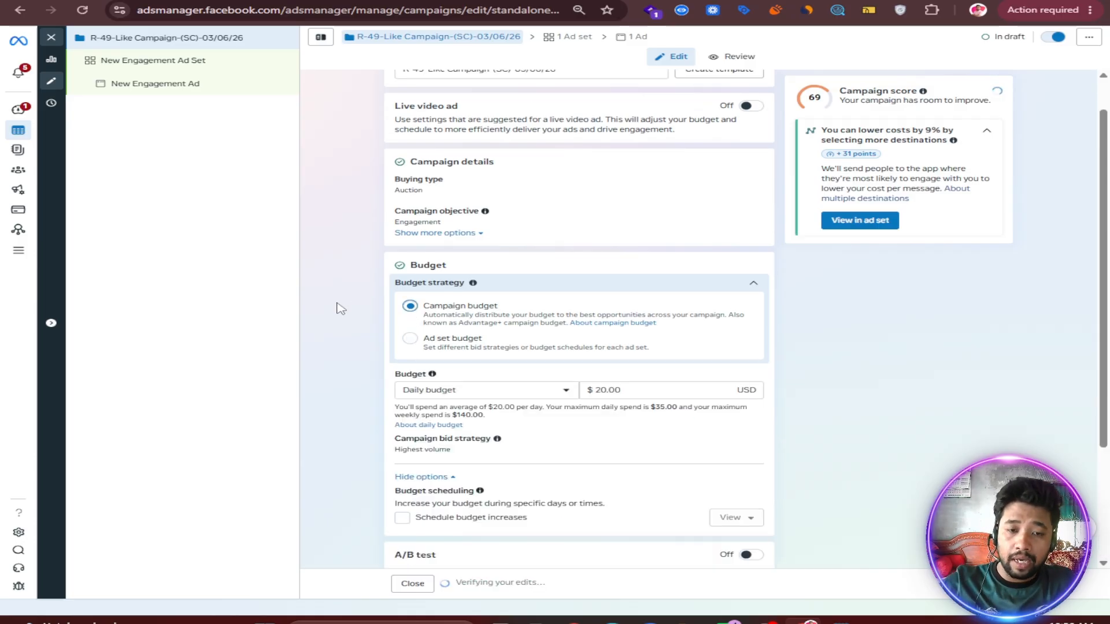
{"action": "scroll", "coordinate": [351, 334], "scroll_direction": "down", "scroll_amount": 1}
{"action": "left_click", "coordinate": [630, 326]}
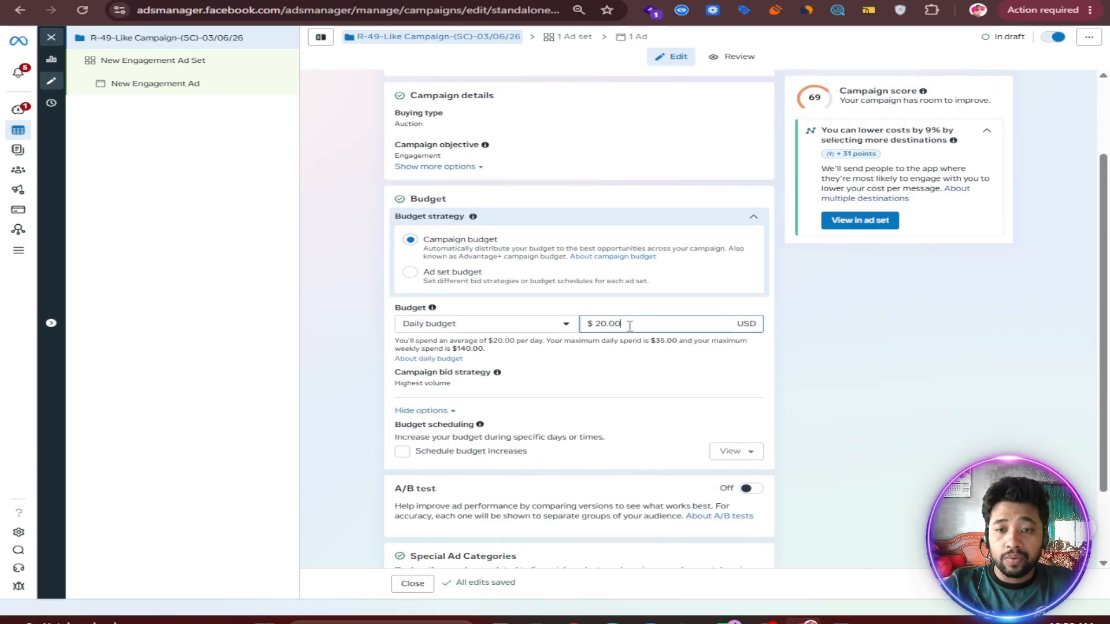
{"action": "key", "text": "BackSpace"}
{"action": "key", "text": "BackSpace"}
{"action": "key", "text": "BackSpace"}
{"action": "key", "text": "BackSpace"}
{"action": "type", "text": "10"}
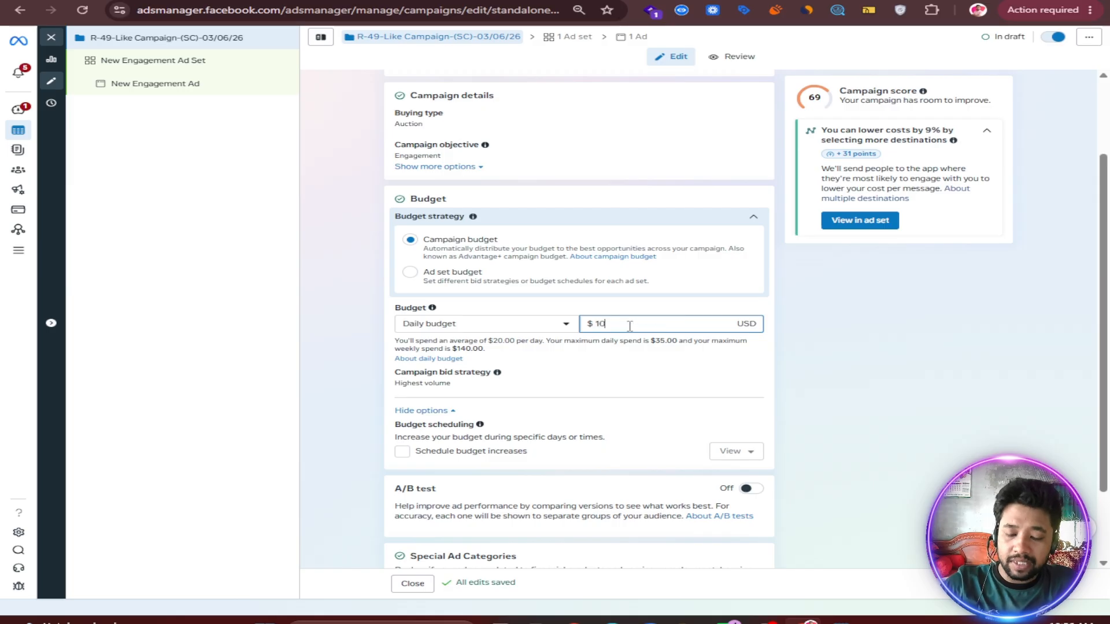
{"action": "left_click", "coordinate": [352, 334]}
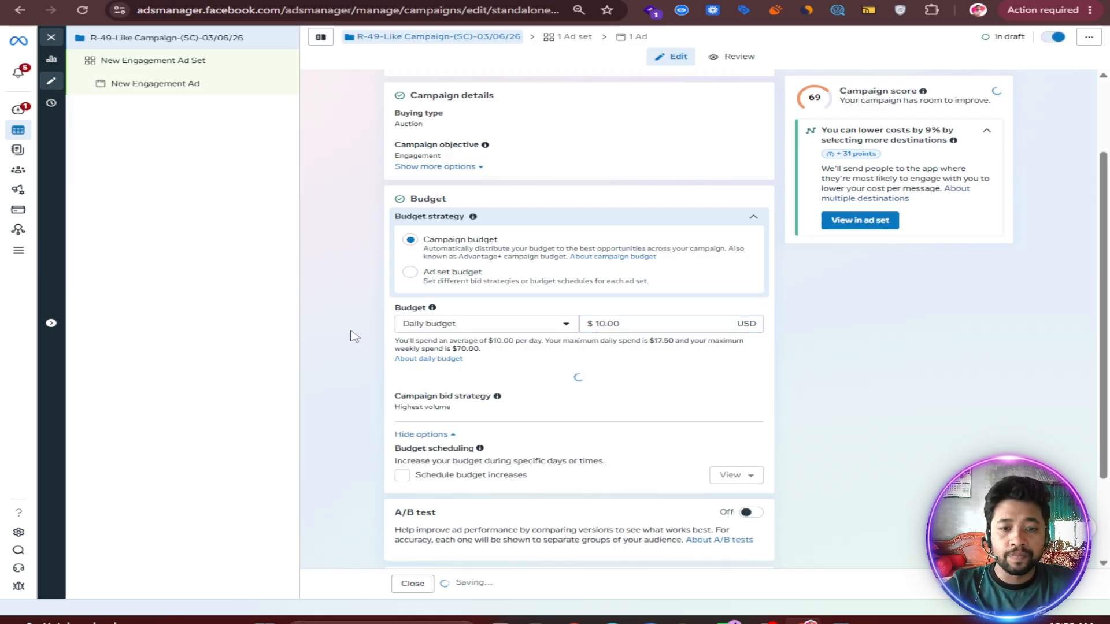
Declare Housing as the campaign's special ad category and review the campaign settings
{"action": "scroll", "coordinate": [354, 337], "scroll_direction": "down", "scroll_amount": 2}
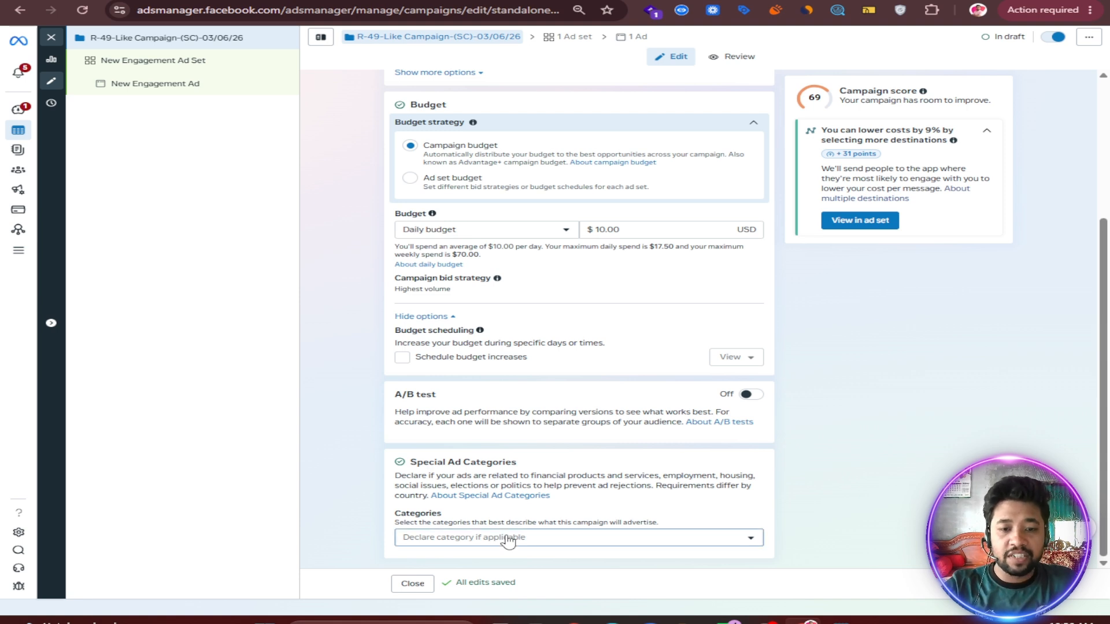
{"action": "left_click", "coordinate": [507, 538]}
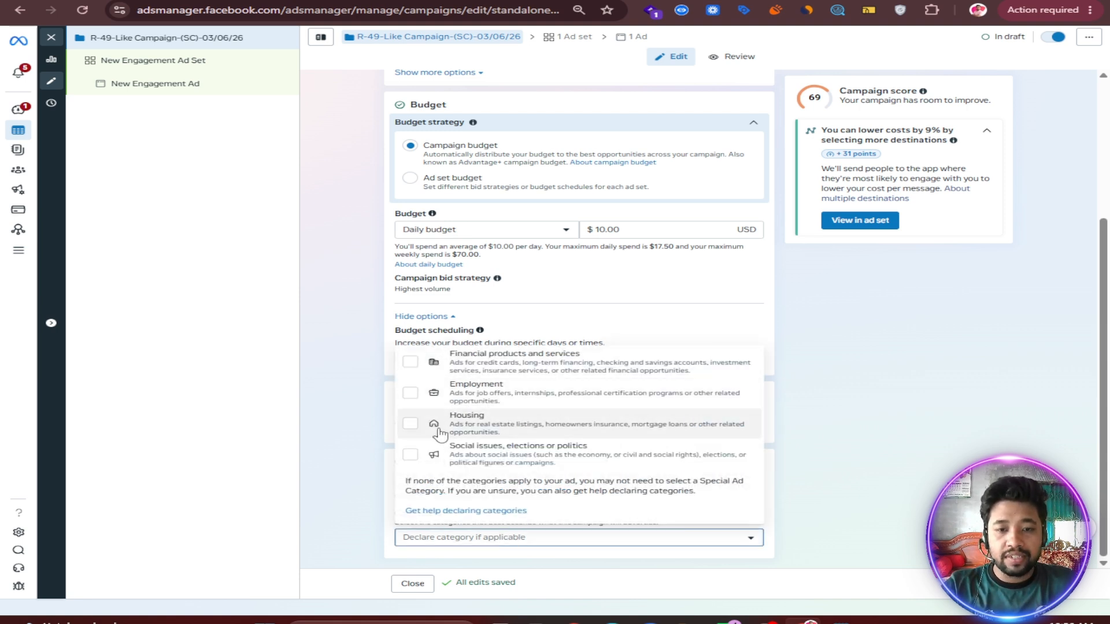
{"action": "left_click", "coordinate": [479, 427]}
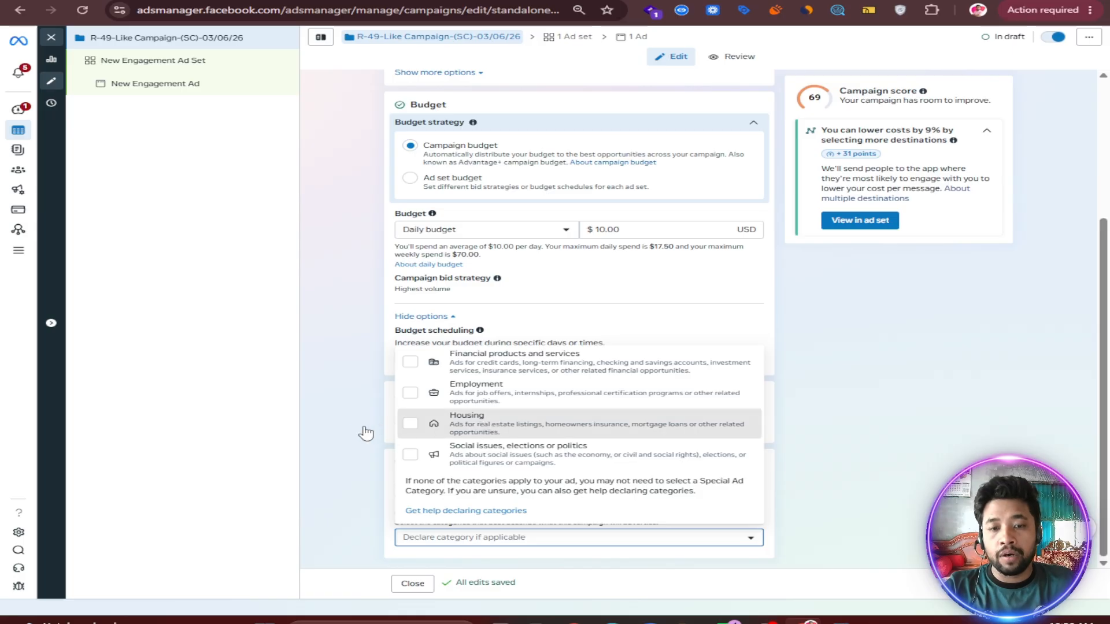
{"action": "left_click", "coordinate": [328, 412]}
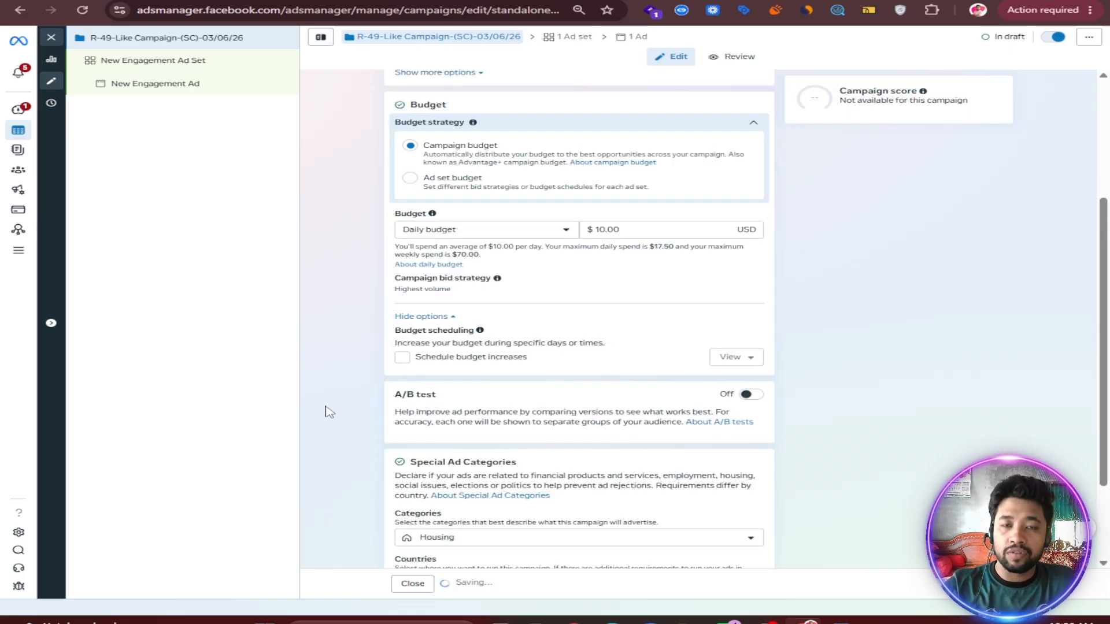
{"action": "scroll", "coordinate": [327, 413], "scroll_direction": "down", "scroll_amount": 2}
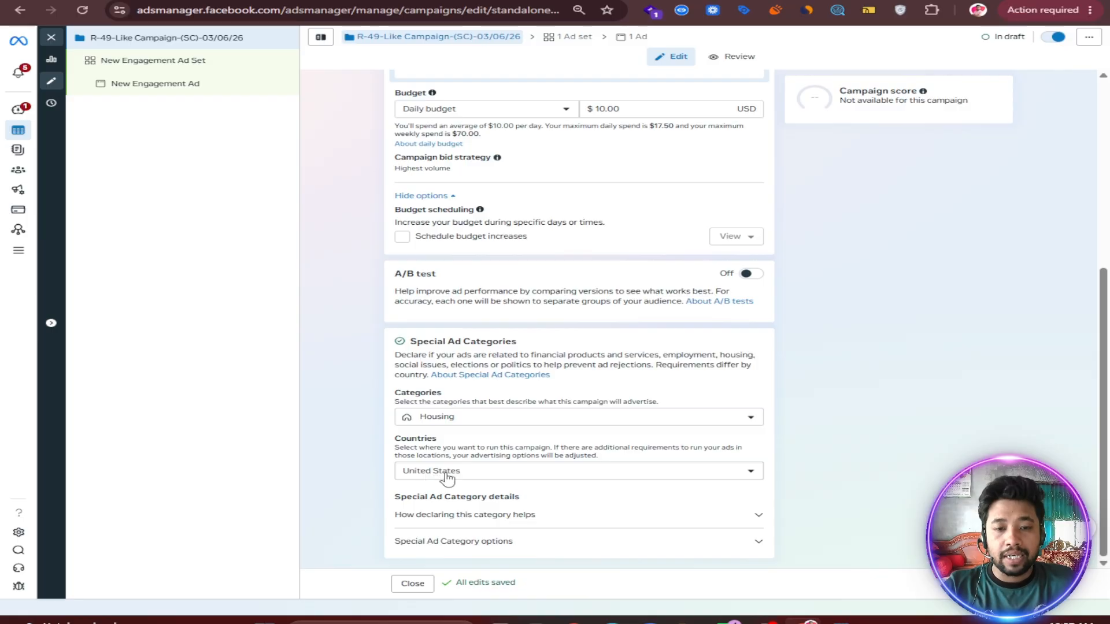
{"action": "scroll", "coordinate": [354, 328], "scroll_direction": "up", "scroll_amount": 5}
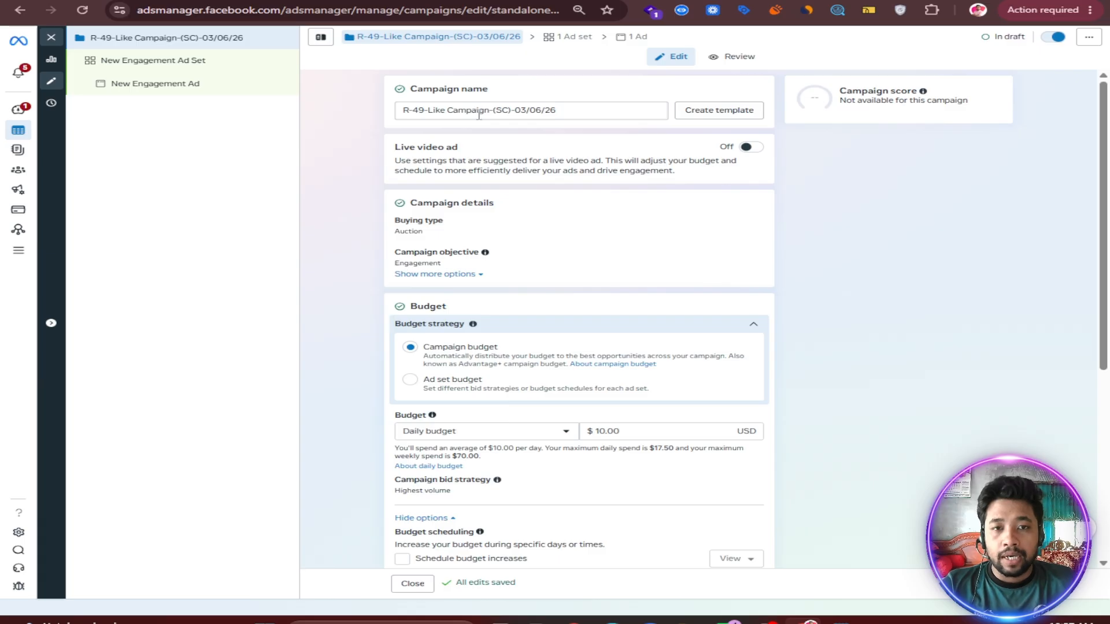
{"action": "scroll", "coordinate": [471, 127], "scroll_direction": "down", "scroll_amount": 3}
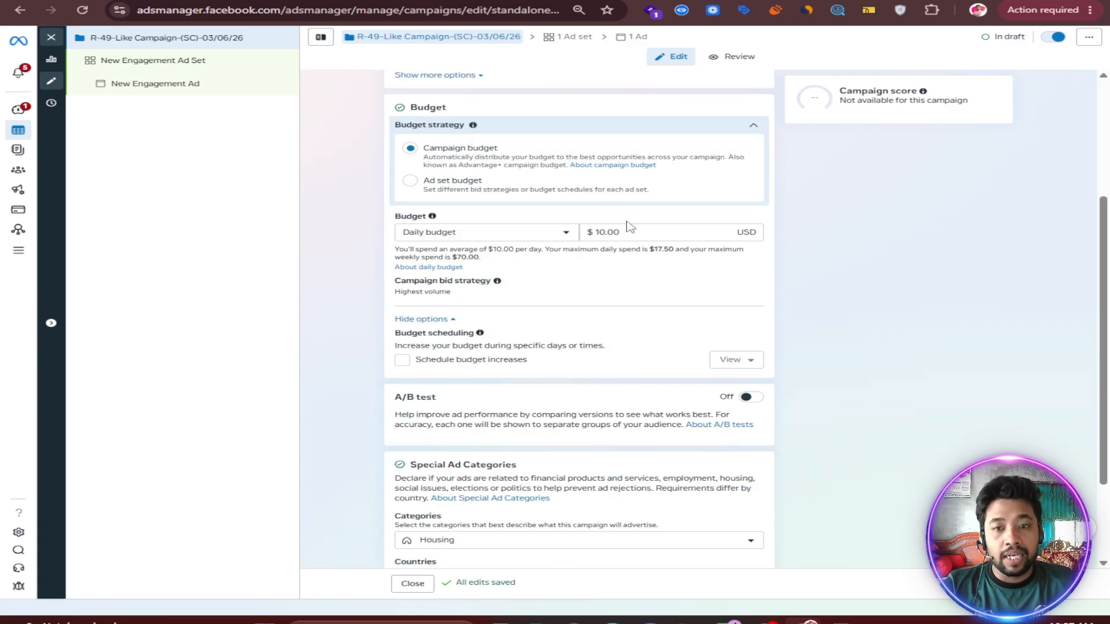
{"action": "scroll", "coordinate": [486, 312], "scroll_direction": "down", "scroll_amount": 2}
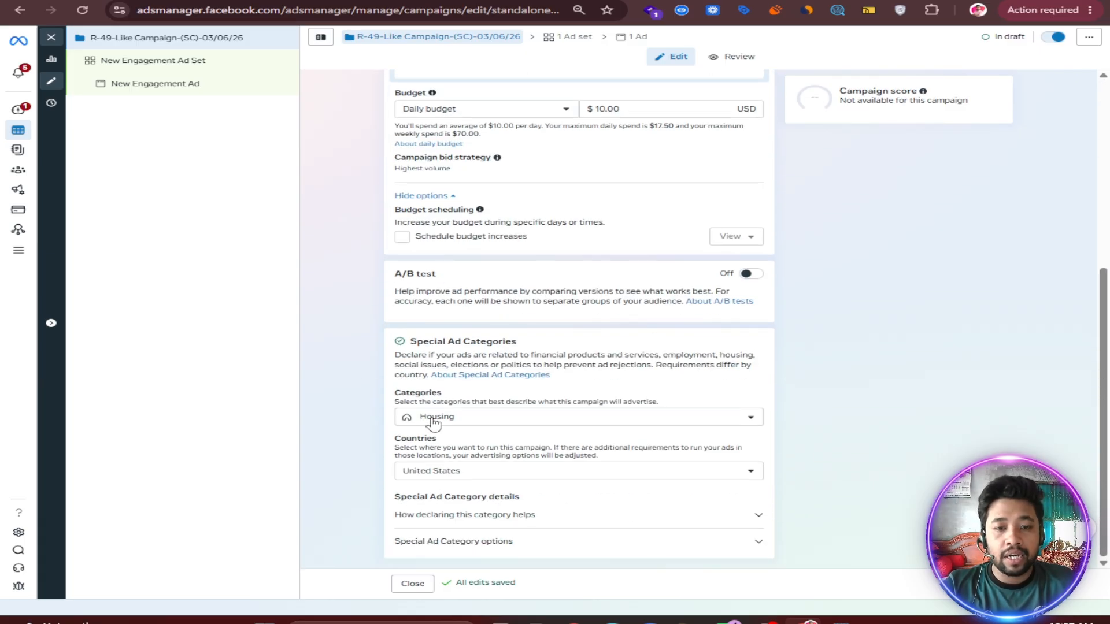
Continue to the ad set and rename it "1 - Ad Set - Interest Bases Audience", copying the name from the Notepad notes
{"action": "left_click", "coordinate": [988, 583]}
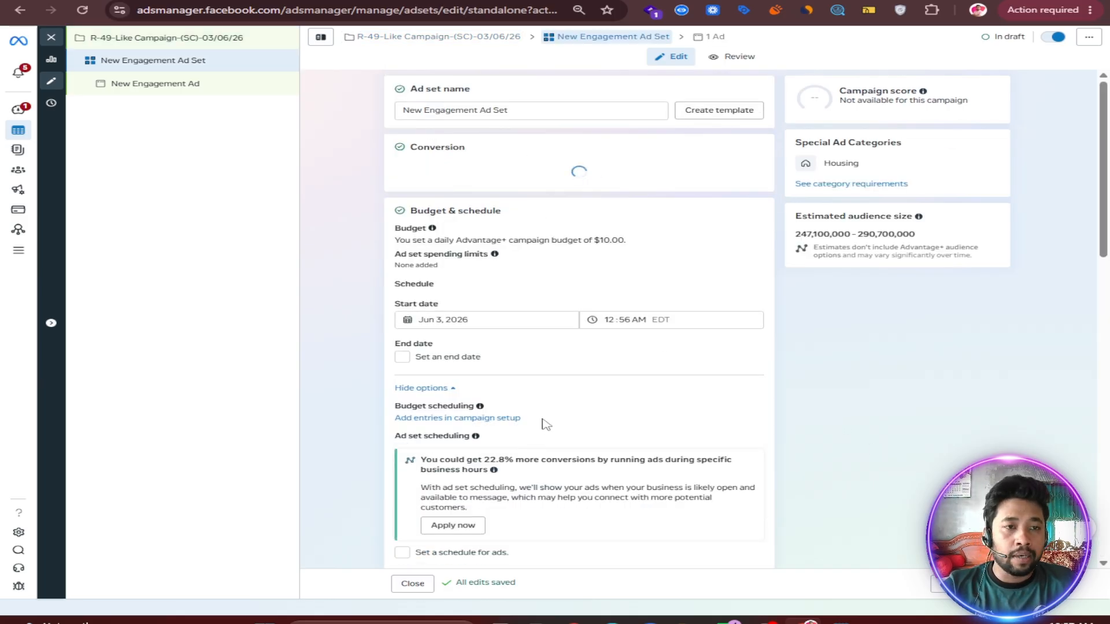
{"action": "scroll", "coordinate": [541, 425], "scroll_direction": "down", "scroll_amount": 10}
{"action": "scroll", "coordinate": [545, 409], "scroll_direction": "up", "scroll_amount": 10}
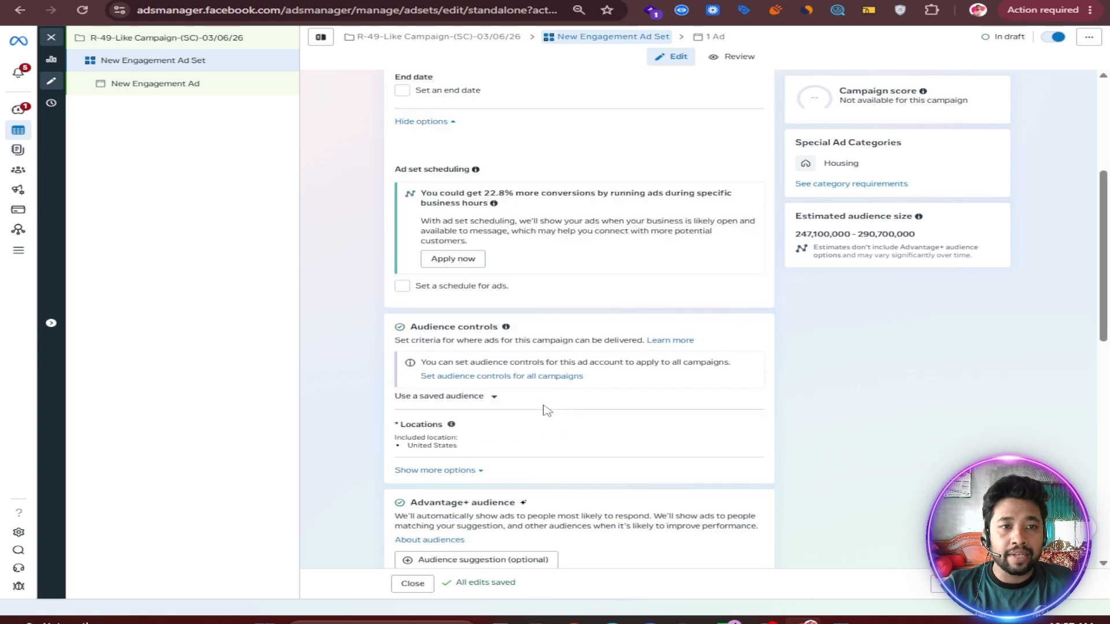
{"action": "left_click", "coordinate": [841, 622]}
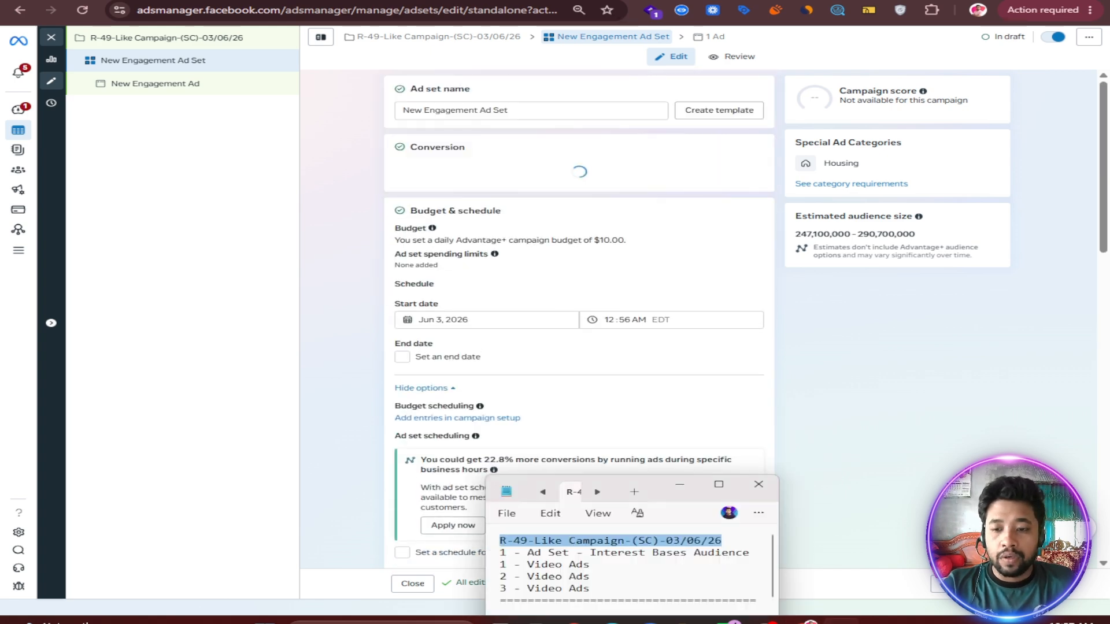
{"action": "left_click_drag", "start_coordinate": [749, 552], "coordinate": [496, 555]}
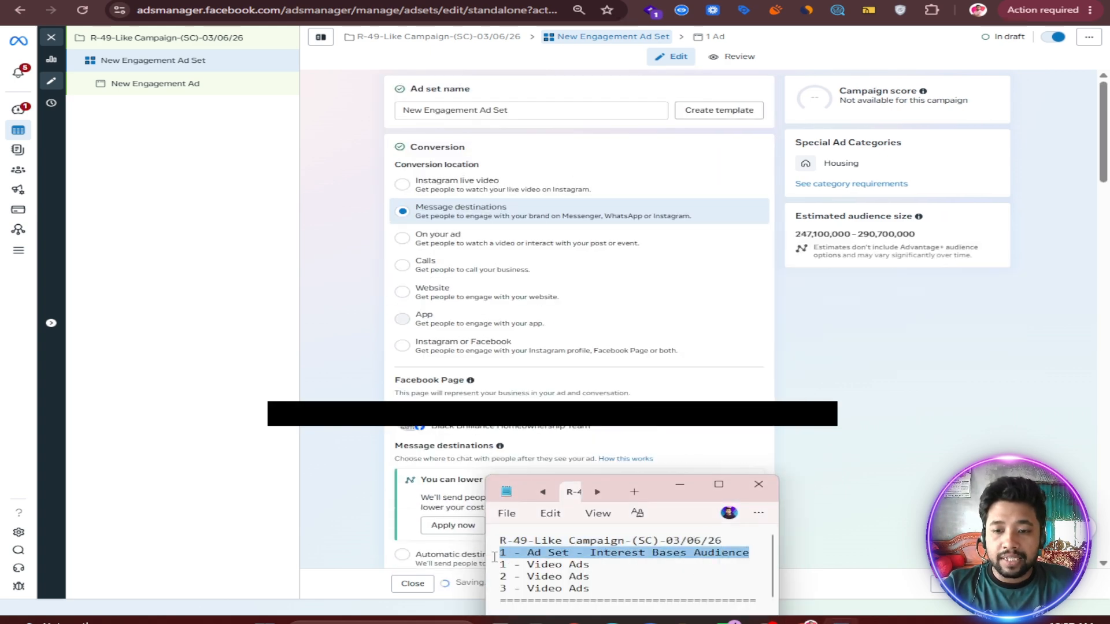
{"action": "right_click", "coordinate": [537, 554]}
{"action": "left_click", "coordinate": [622, 527]}
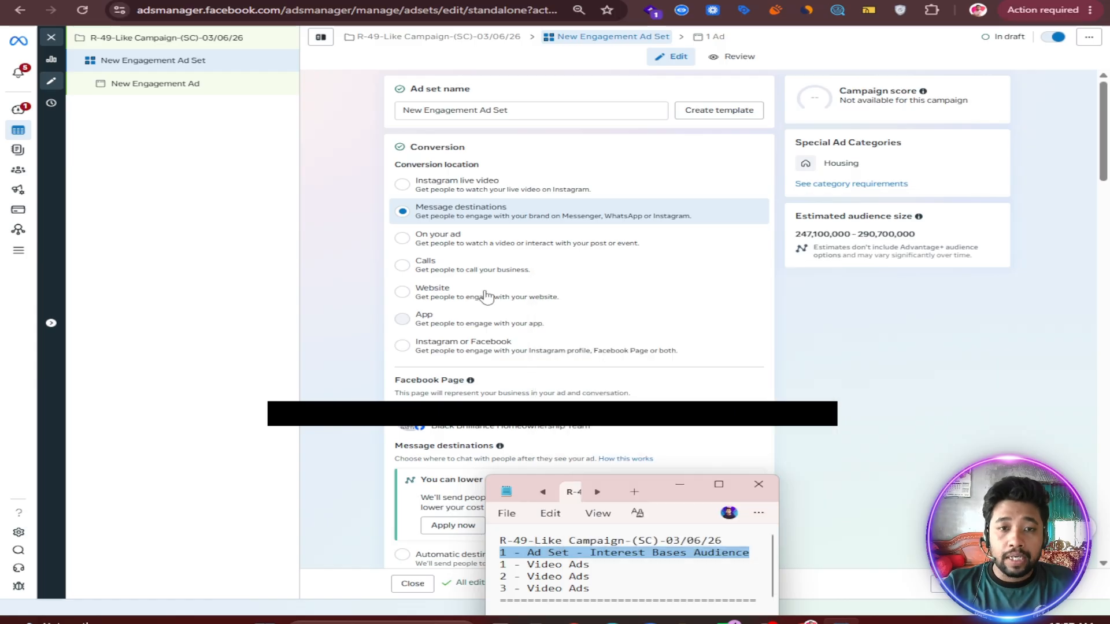
{"action": "double_click", "coordinate": [433, 112]}
{"action": "right_click", "coordinate": [433, 112]}
{"action": "triple_click", "coordinate": [433, 112]}
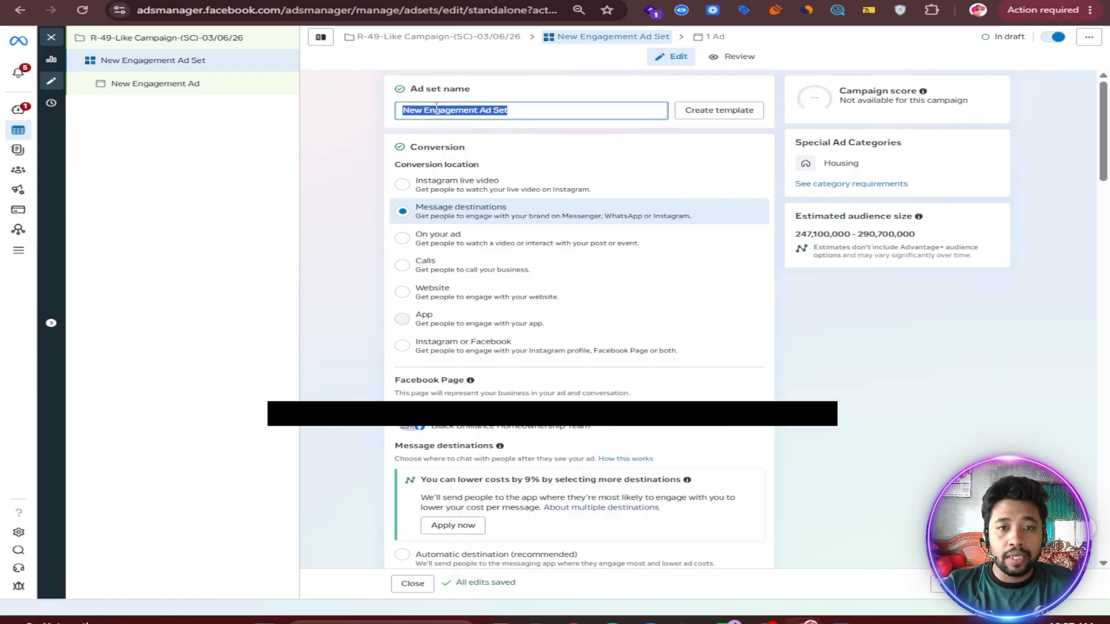
{"action": "right_click", "coordinate": [435, 112]}
{"action": "left_click", "coordinate": [488, 221]}
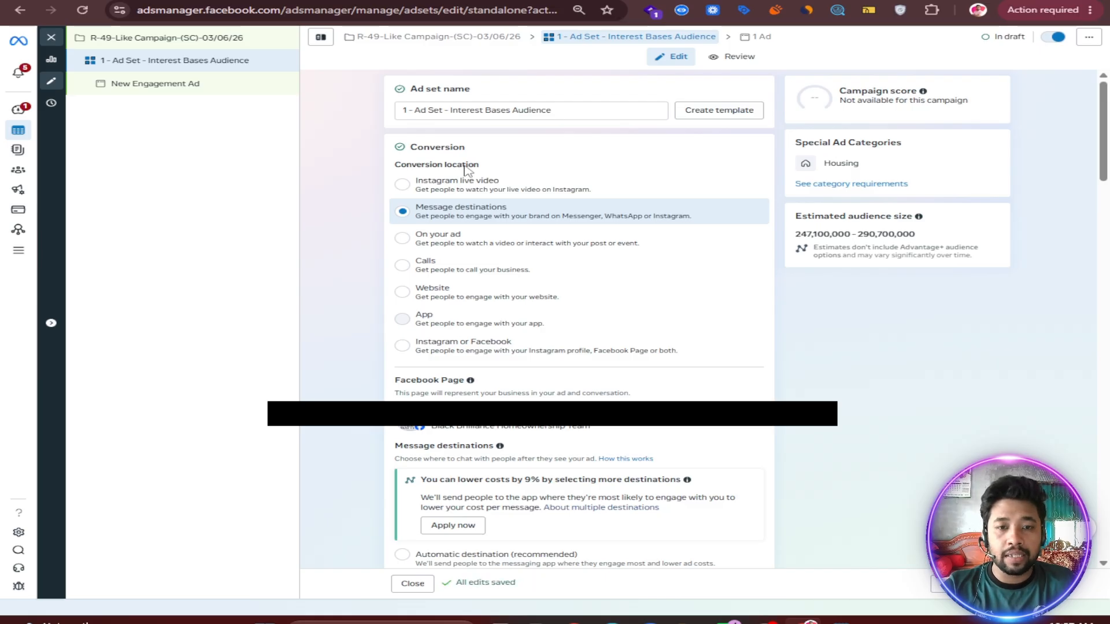
Set the ad set's conversion location to Instagram or Facebook and check the available performance goals
{"action": "left_click", "coordinate": [468, 356]}
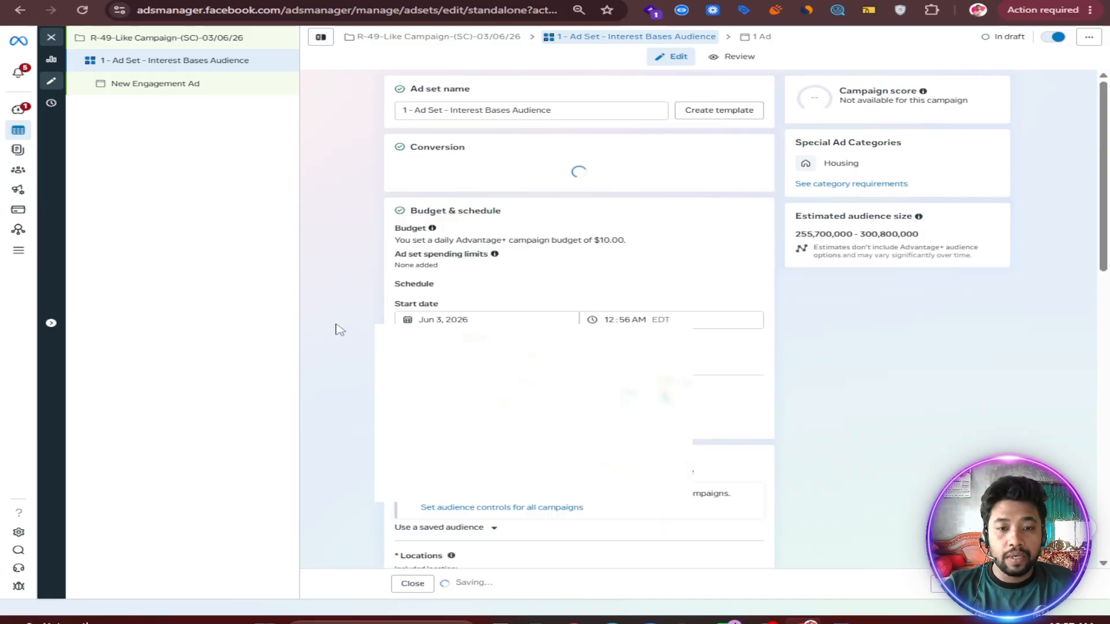
{"action": "scroll", "coordinate": [345, 326], "scroll_direction": "down", "scroll_amount": 1}
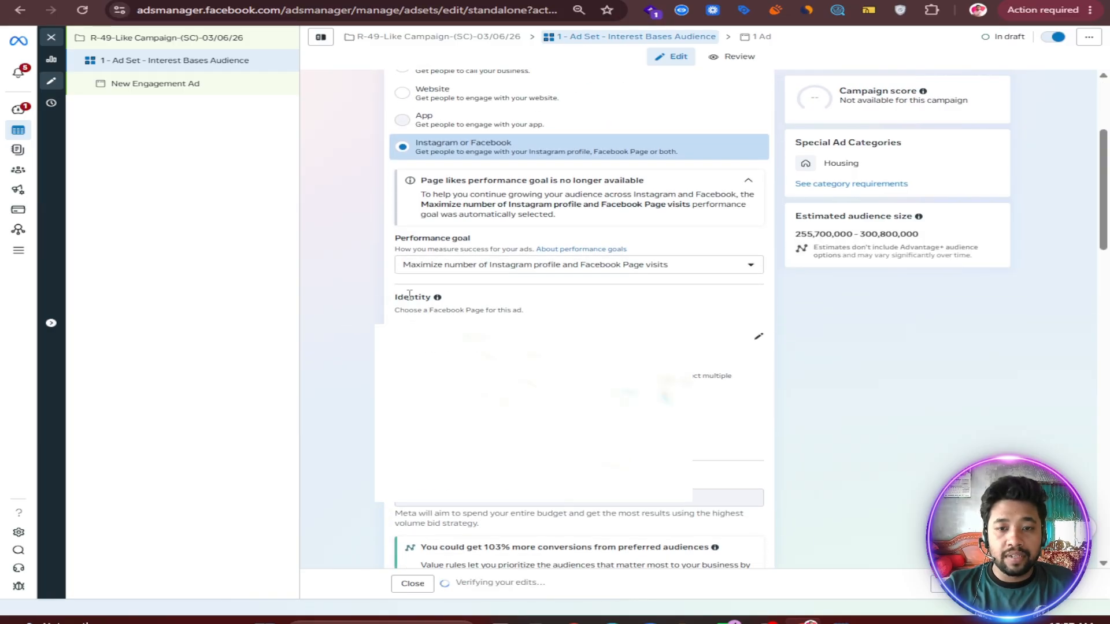
{"action": "left_click", "coordinate": [488, 268]}
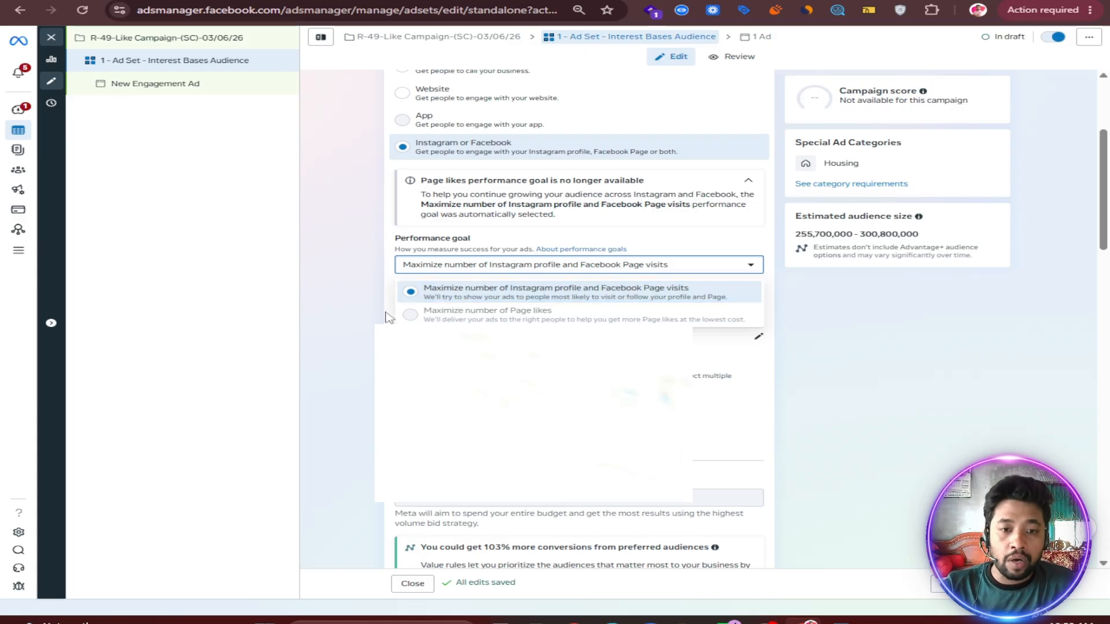
{"action": "left_click", "coordinate": [364, 312]}
{"action": "scroll", "coordinate": [358, 307], "scroll_direction": "down", "scroll_amount": 1}
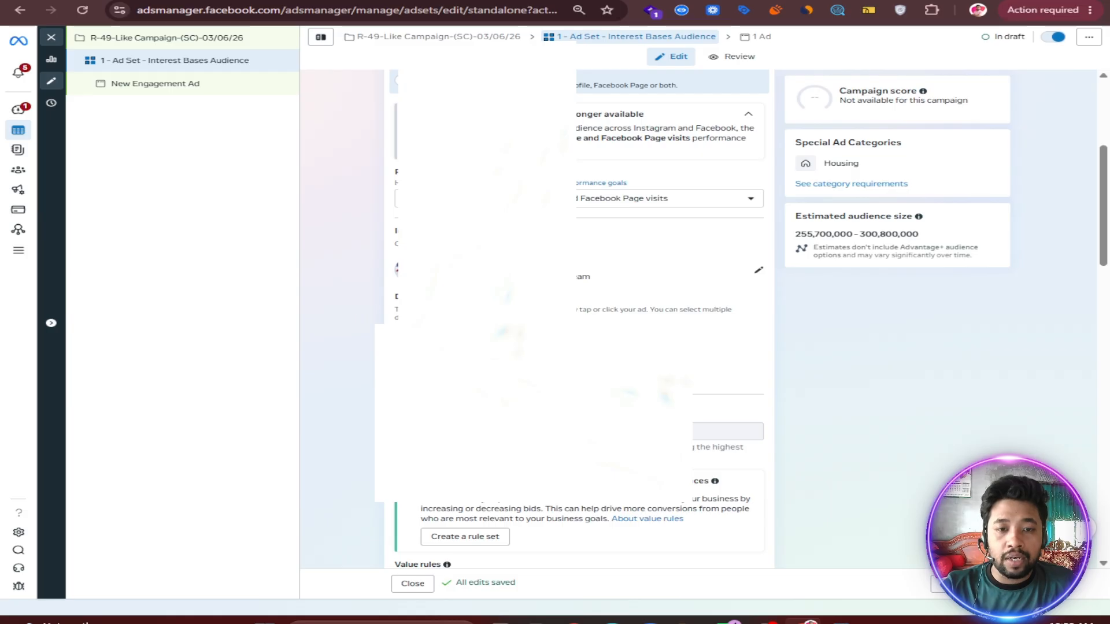
{"action": "scroll", "coordinate": [359, 338], "scroll_direction": "down", "scroll_amount": 6}
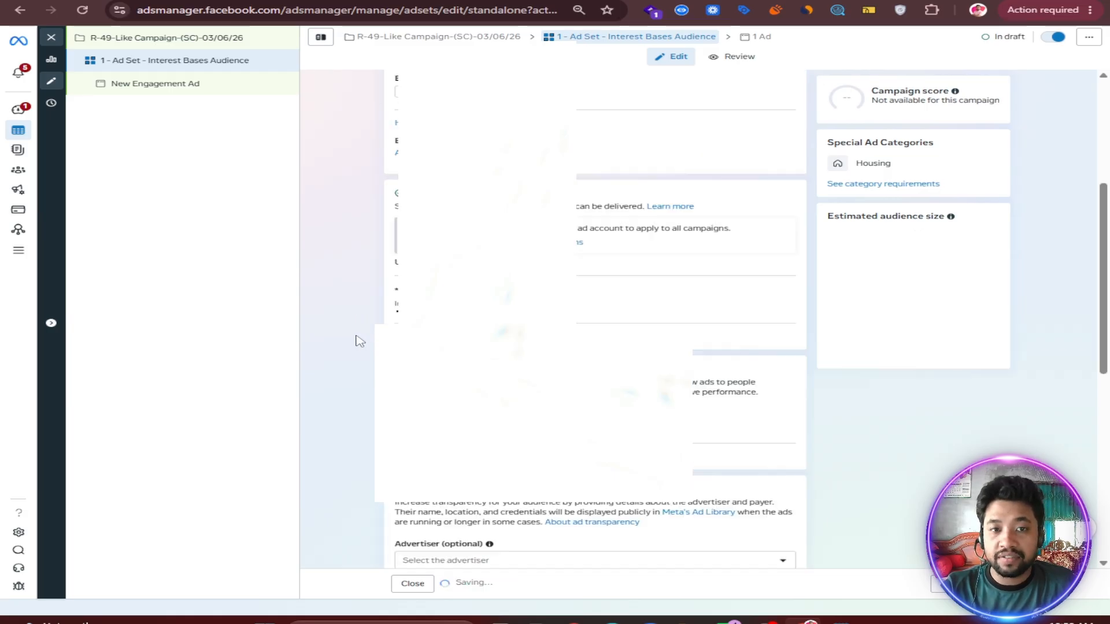
{"action": "scroll", "coordinate": [362, 329], "scroll_direction": "up", "scroll_amount": 2}
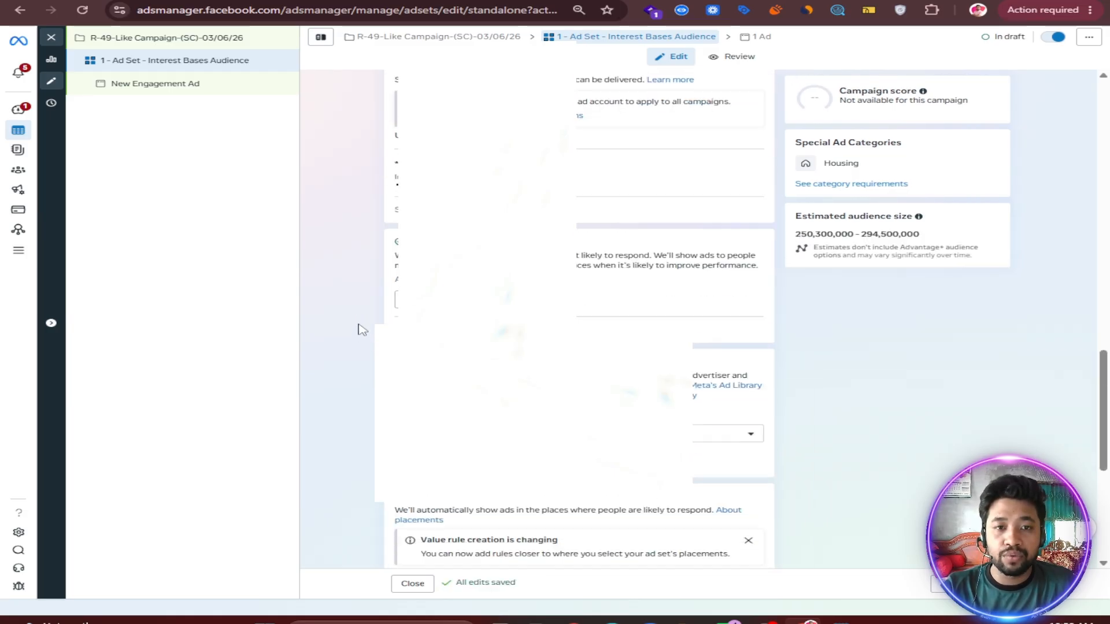
{"action": "scroll", "coordinate": [361, 330], "scroll_direction": "up", "scroll_amount": 5}
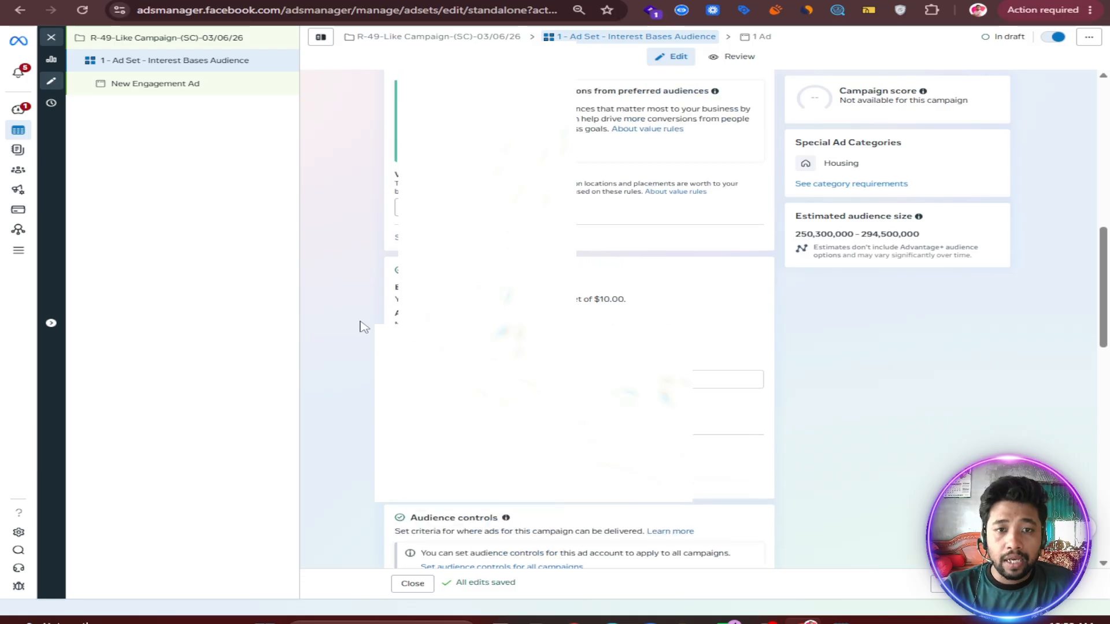
Copy the city name "Philadelphia" from the Notepad notes for the ad set's location
{"action": "scroll", "coordinate": [381, 227], "scroll_direction": "down", "scroll_amount": 5}
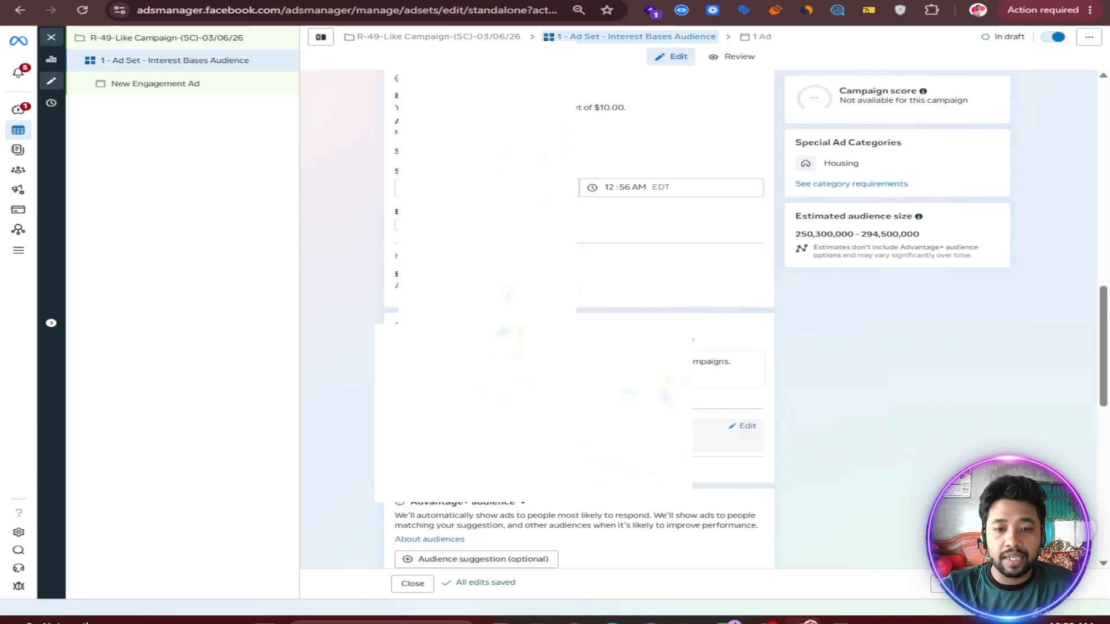
{"action": "left_click", "coordinate": [750, 440]}
{"action": "left_click", "coordinate": [829, 621]}
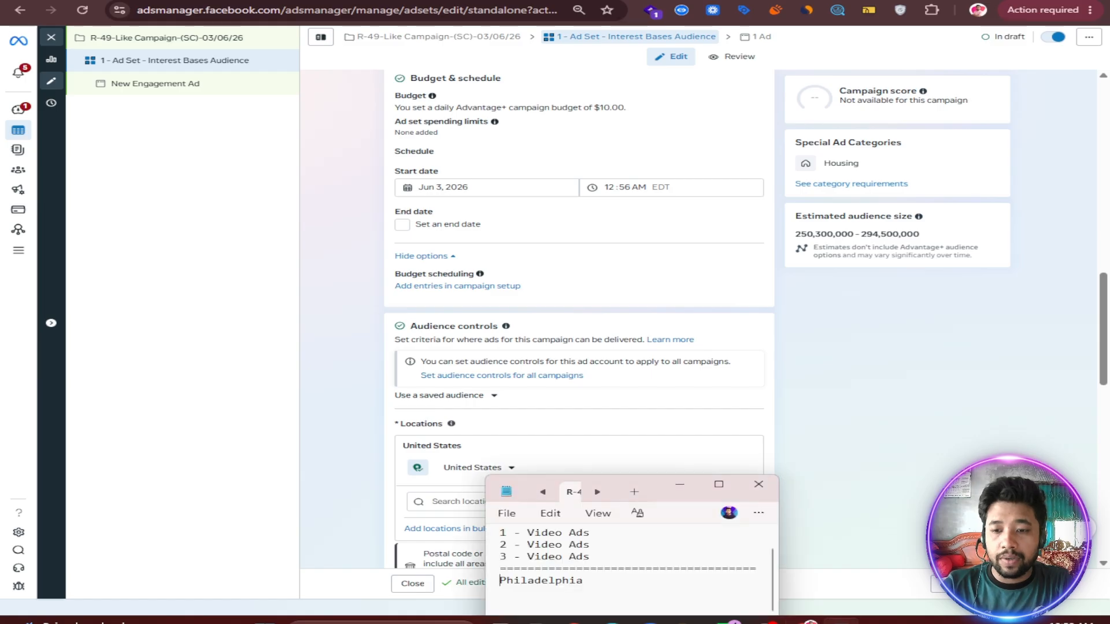
{"action": "left_click_drag", "start_coordinate": [587, 582], "coordinate": [471, 585]}
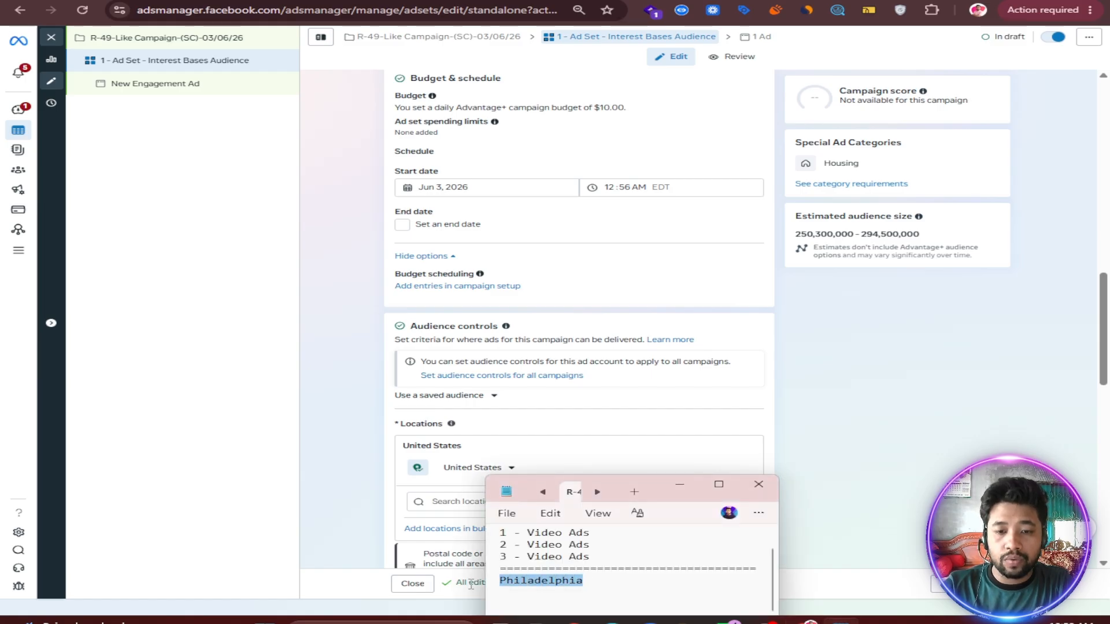
{"action": "right_click", "coordinate": [518, 583]}
{"action": "left_click", "coordinate": [594, 558]}
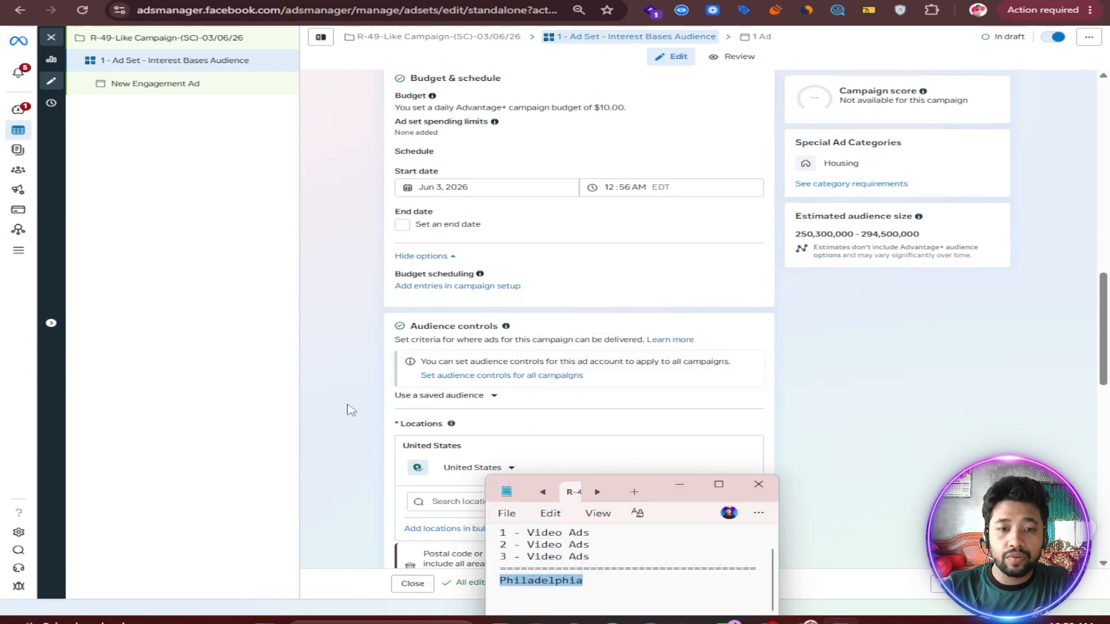
Search the ad set's locations for the copied city and target Philadelphia, Pennsylvania, United States
{"action": "left_click", "coordinate": [326, 345]}
{"action": "scroll", "coordinate": [404, 352], "scroll_direction": "down", "scroll_amount": 2}
{"action": "left_click", "coordinate": [451, 368]}
{"action": "right_click", "coordinate": [451, 370]}
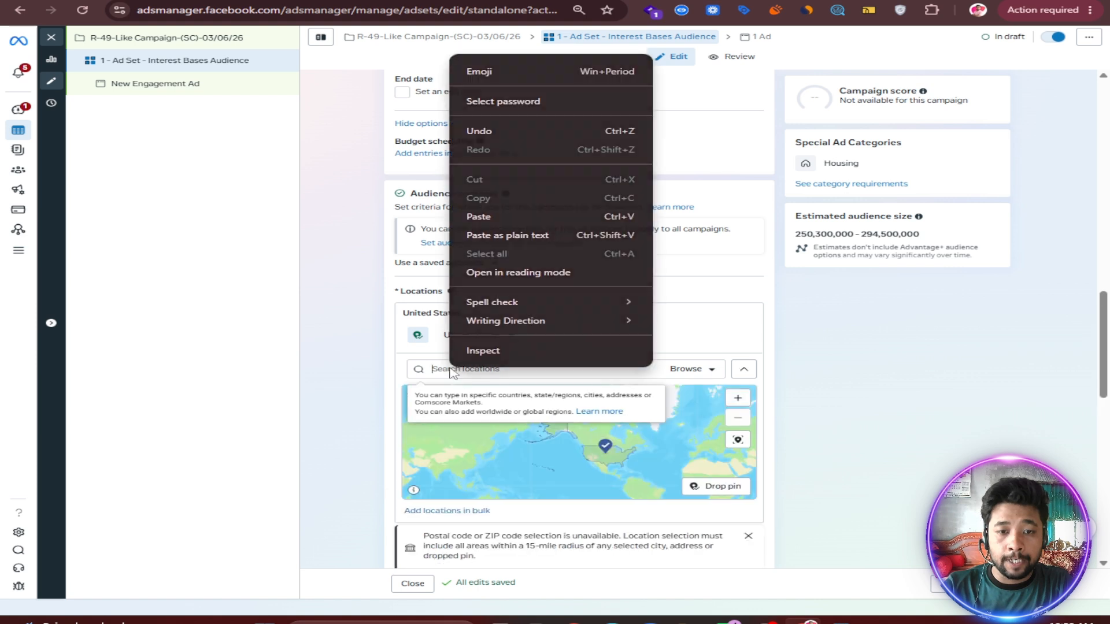
{"action": "left_click", "coordinate": [478, 216]}
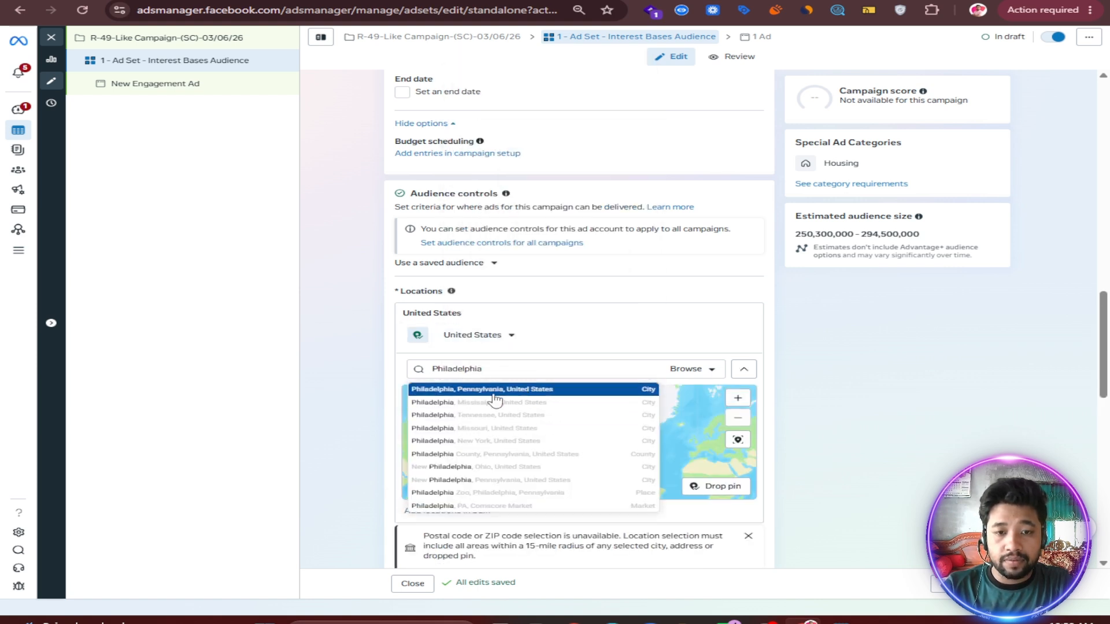
{"action": "left_click", "coordinate": [494, 393]}
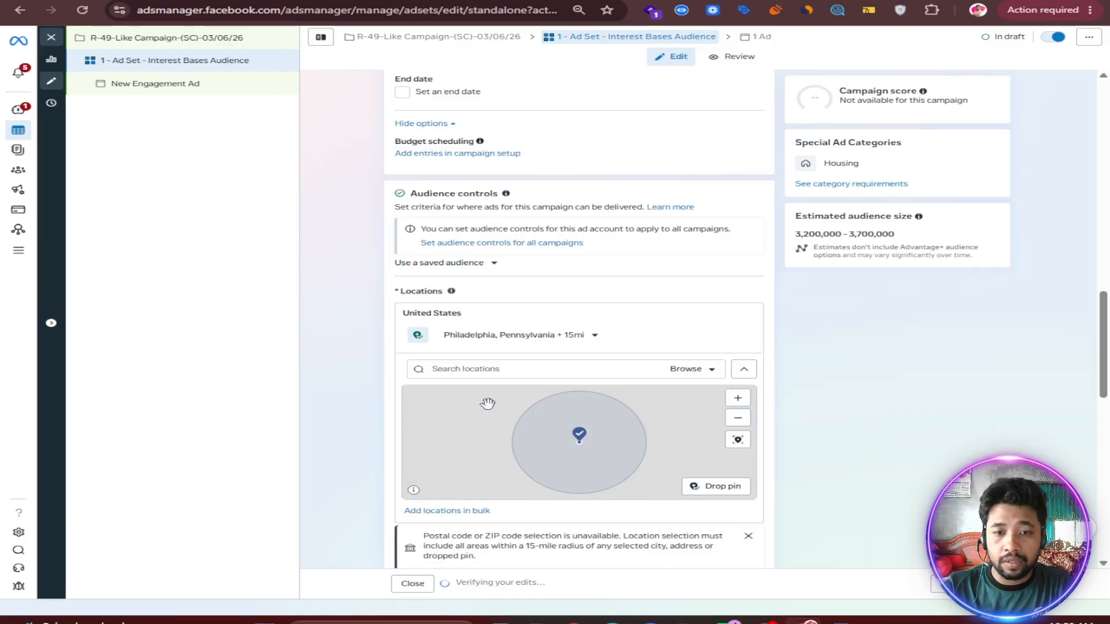
Switch from Advantage+ audience to the original audience options, choosing "Further limit the reach of your ads"
{"action": "scroll", "coordinate": [357, 330], "scroll_direction": "down", "scroll_amount": 1}
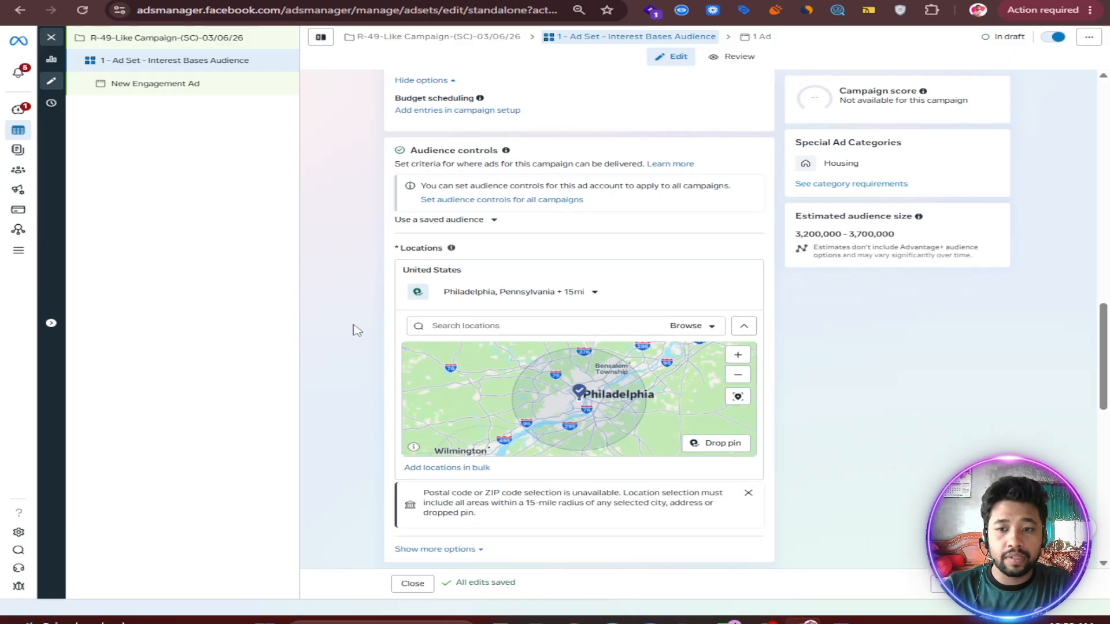
{"action": "scroll", "coordinate": [357, 330], "scroll_direction": "down", "scroll_amount": 5}
{"action": "scroll", "coordinate": [466, 284], "scroll_direction": "up", "scroll_amount": 2}
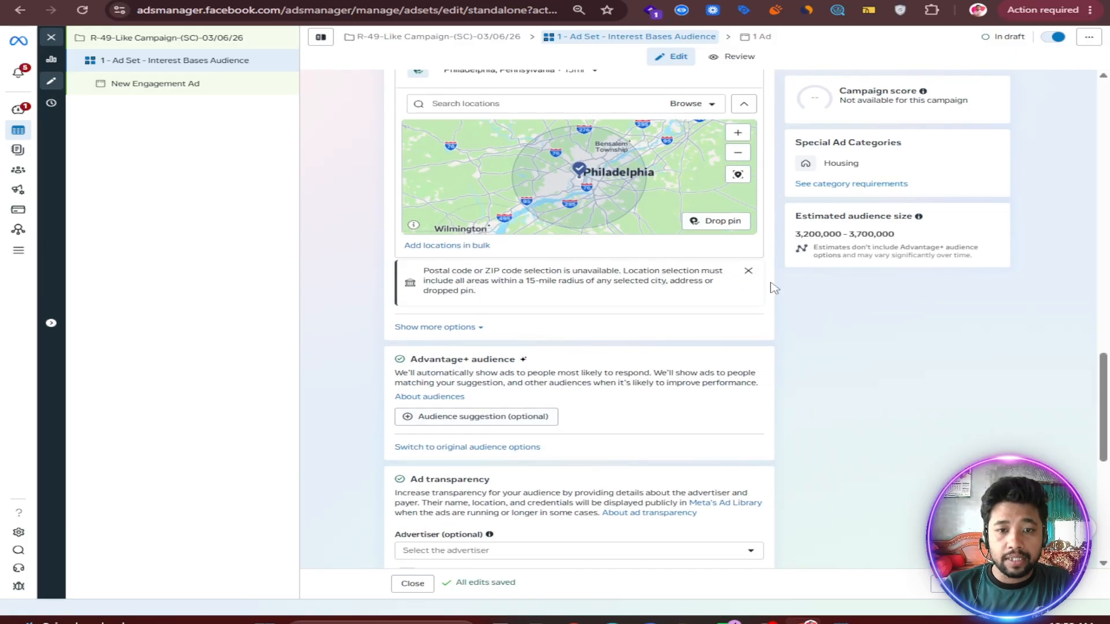
{"action": "left_click", "coordinate": [748, 271]}
{"action": "left_click", "coordinate": [439, 400]}
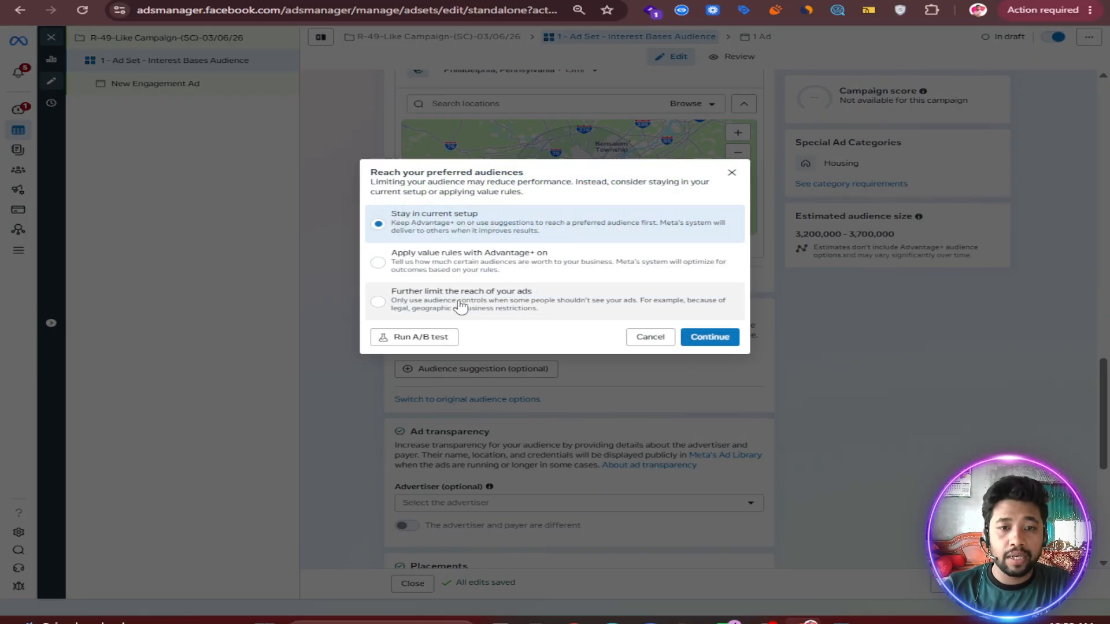
{"action": "left_click", "coordinate": [503, 301]}
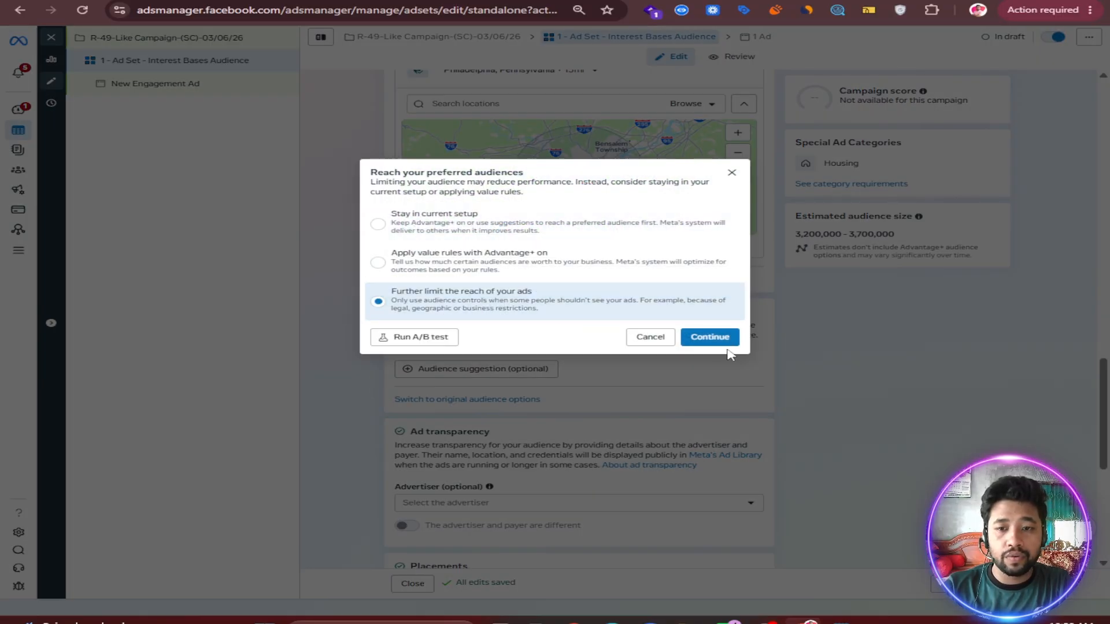
{"action": "left_click", "coordinate": [708, 341]}
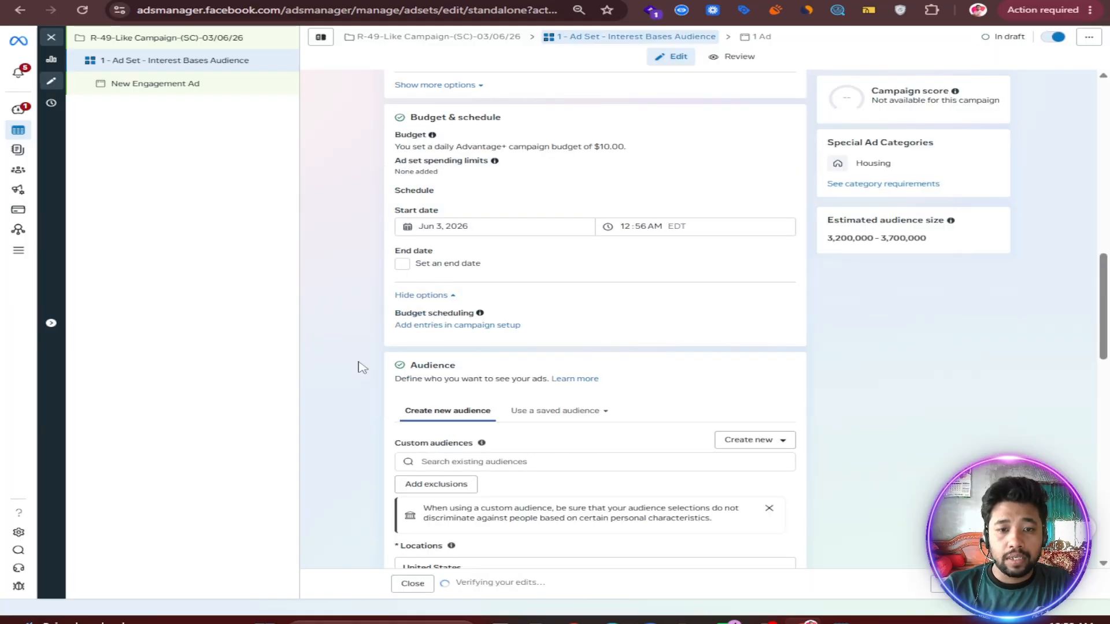
Review the original audience settings, checking the location and the age and gender restrictions for the special ad category
{"action": "scroll", "coordinate": [358, 347], "scroll_direction": "down", "scroll_amount": 6}
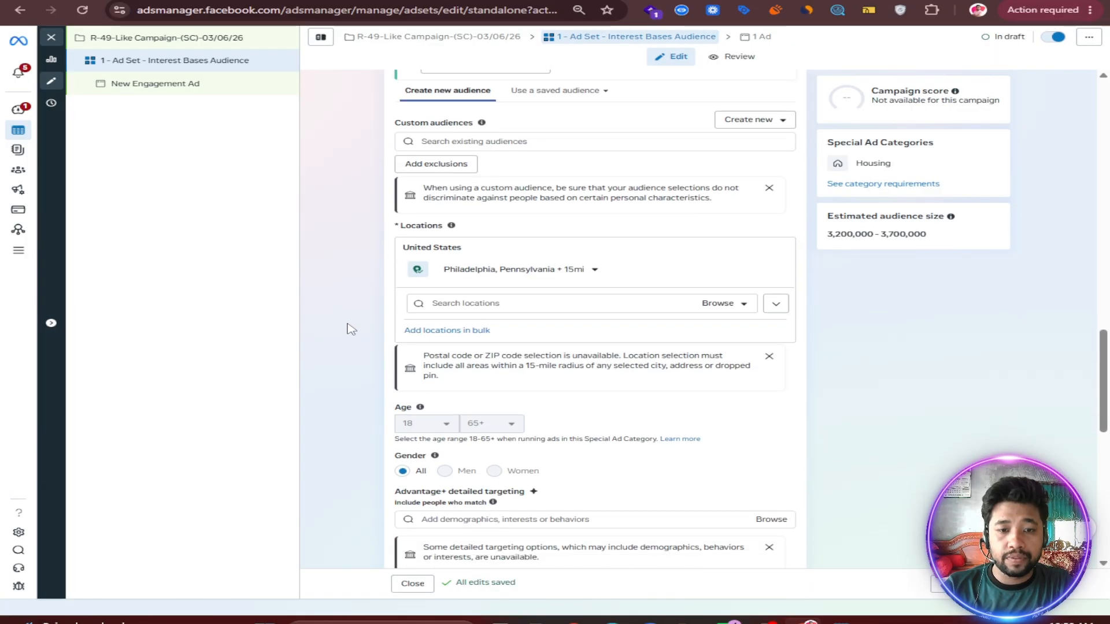
{"action": "scroll", "coordinate": [350, 329], "scroll_direction": "down", "scroll_amount": 2}
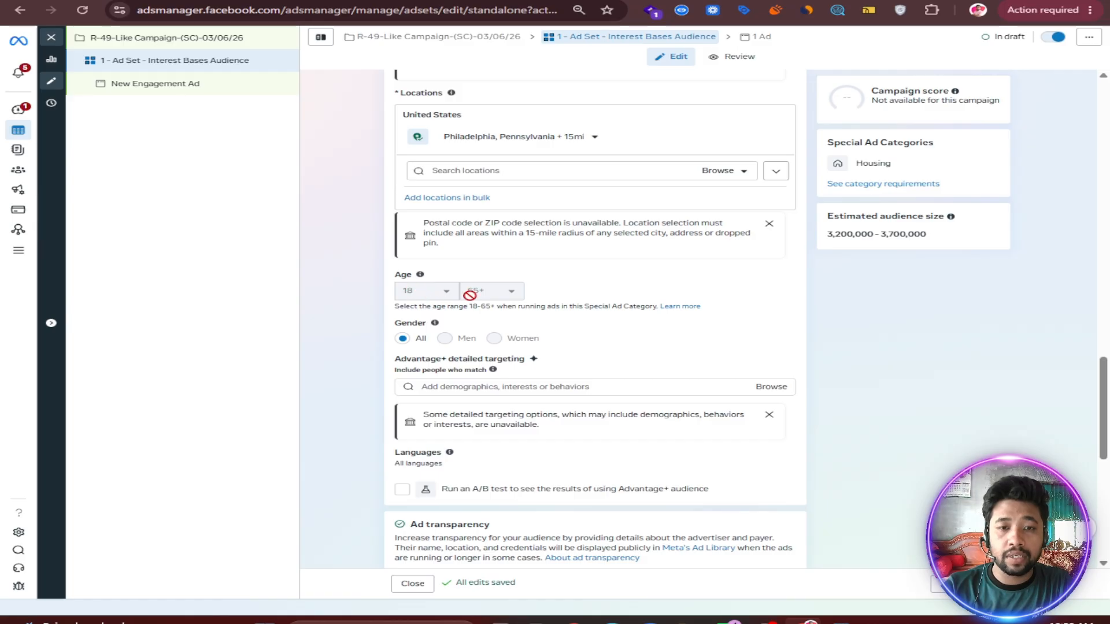
{"action": "mouse_move", "coordinate": [512, 292]}
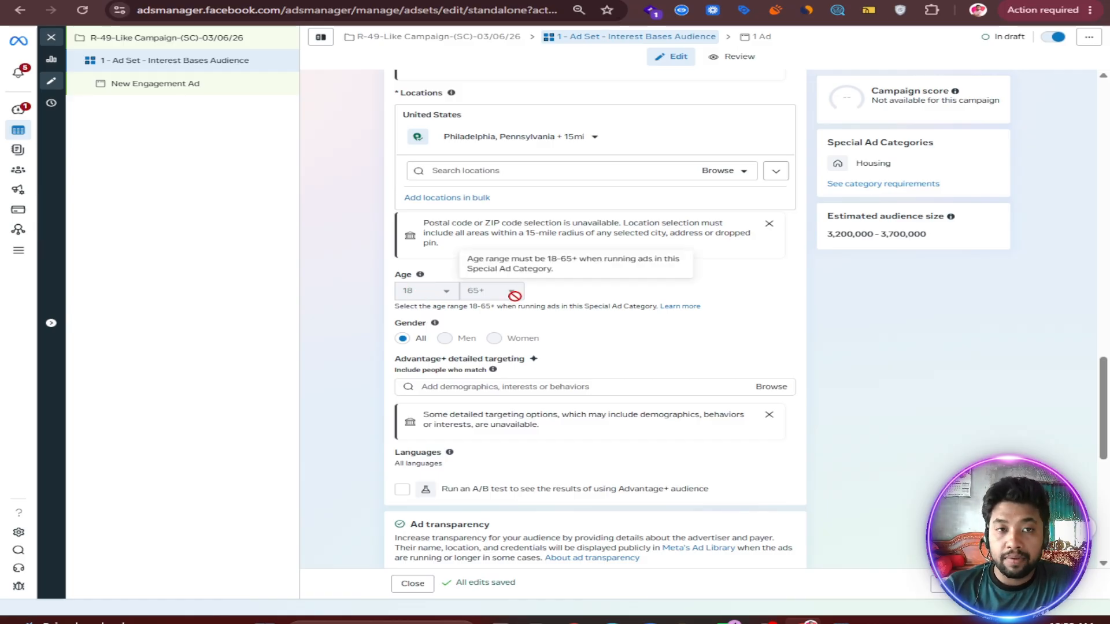
{"action": "scroll", "coordinate": [381, 346], "scroll_direction": "down", "scroll_amount": 2}
{"action": "scroll", "coordinate": [381, 346], "scroll_direction": "down", "scroll_amount": 1}
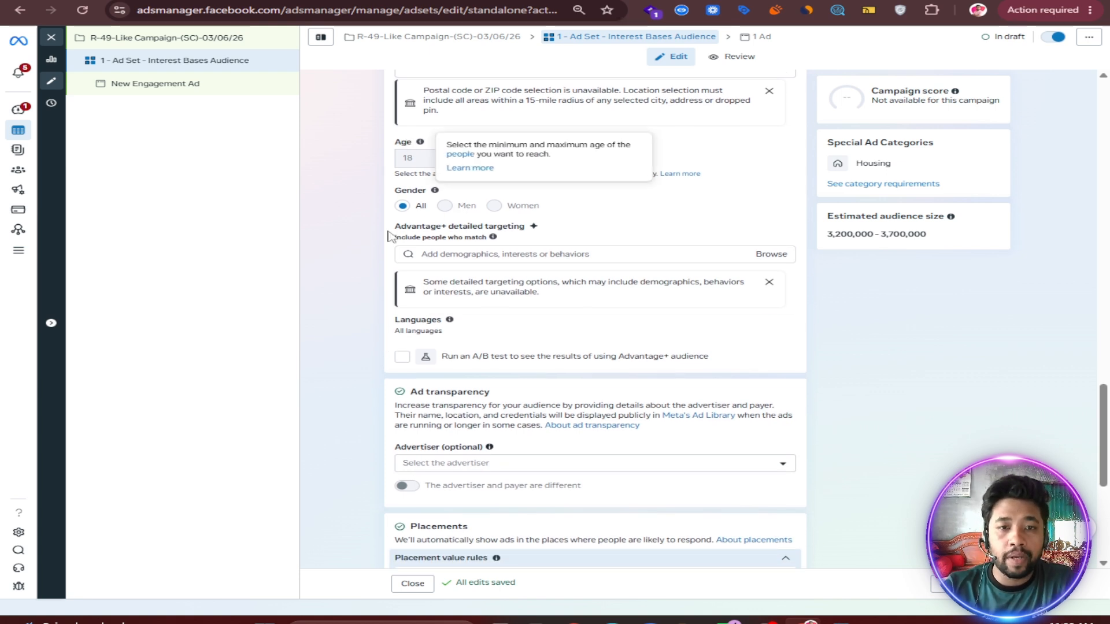
Look through the suggested detailed targeting interests and the planned interest list in the Google Docs audience notes
{"action": "left_click", "coordinate": [433, 253]}
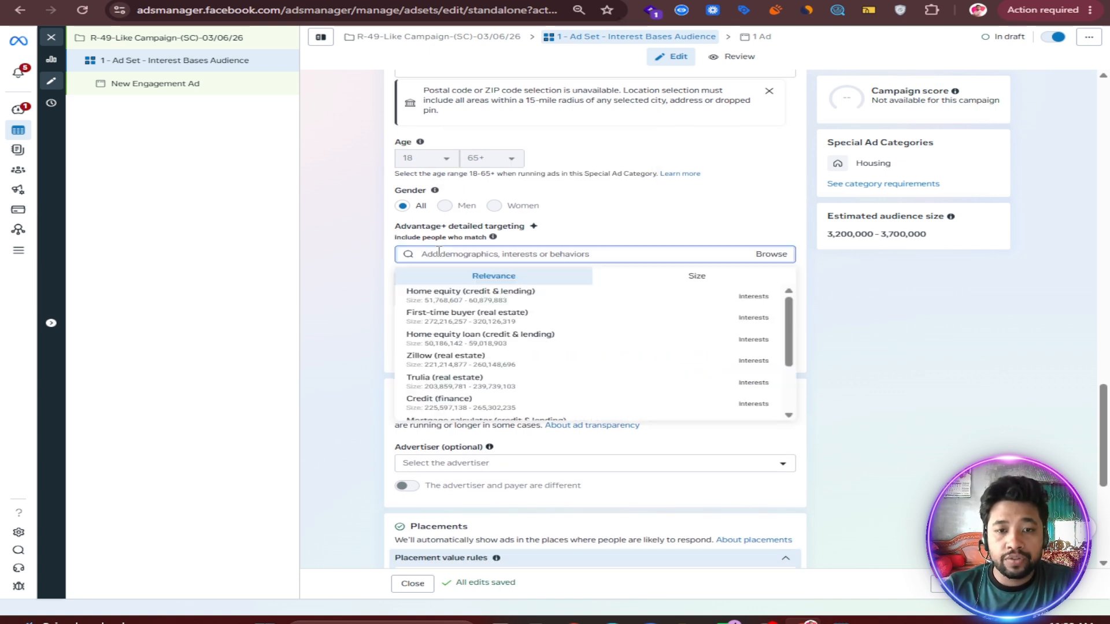
{"action": "scroll", "coordinate": [454, 323], "scroll_direction": "down", "scroll_amount": 2}
{"action": "scroll", "coordinate": [454, 322], "scroll_direction": "up", "scroll_amount": 2}
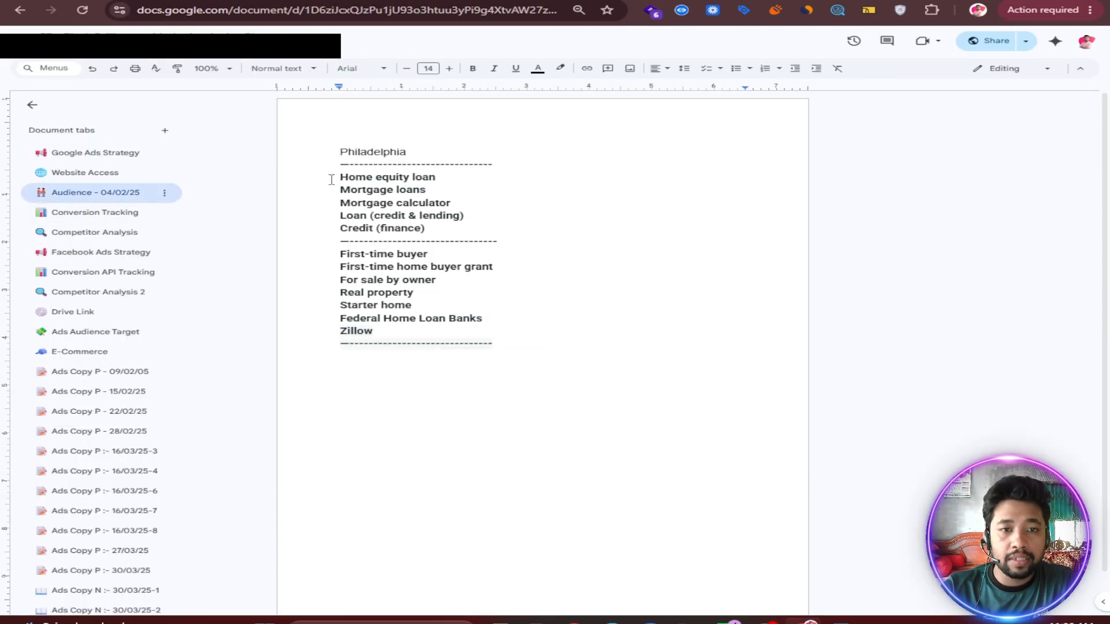
{"action": "left_click_drag", "start_coordinate": [332, 180], "coordinate": [504, 358]}
{"action": "left_click", "coordinate": [477, 396]}
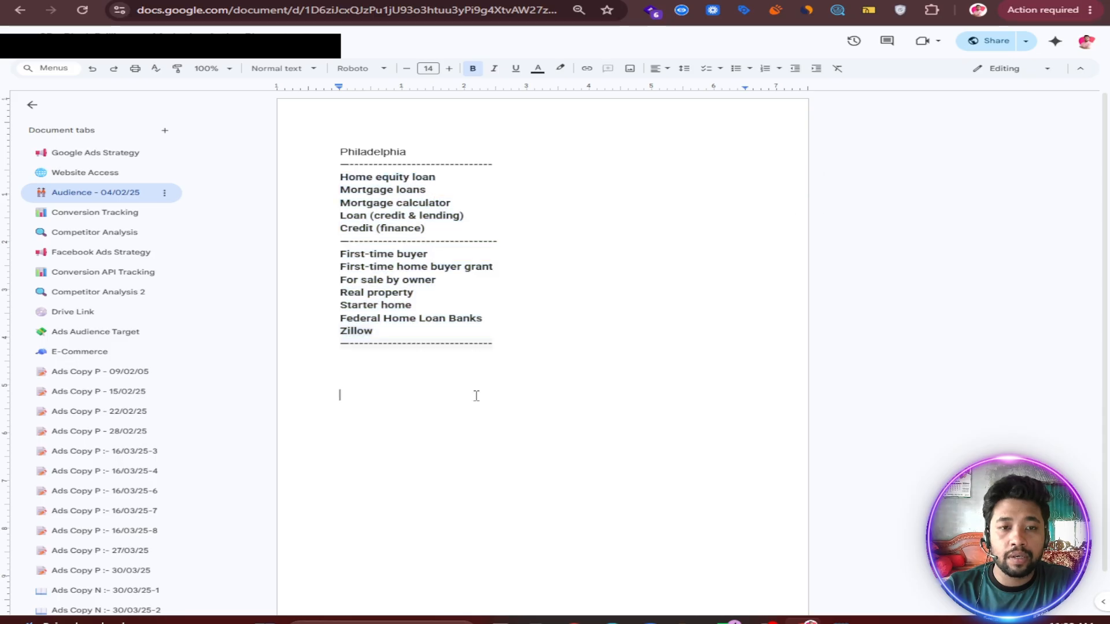
{"action": "left_click", "coordinate": [610, 1]}
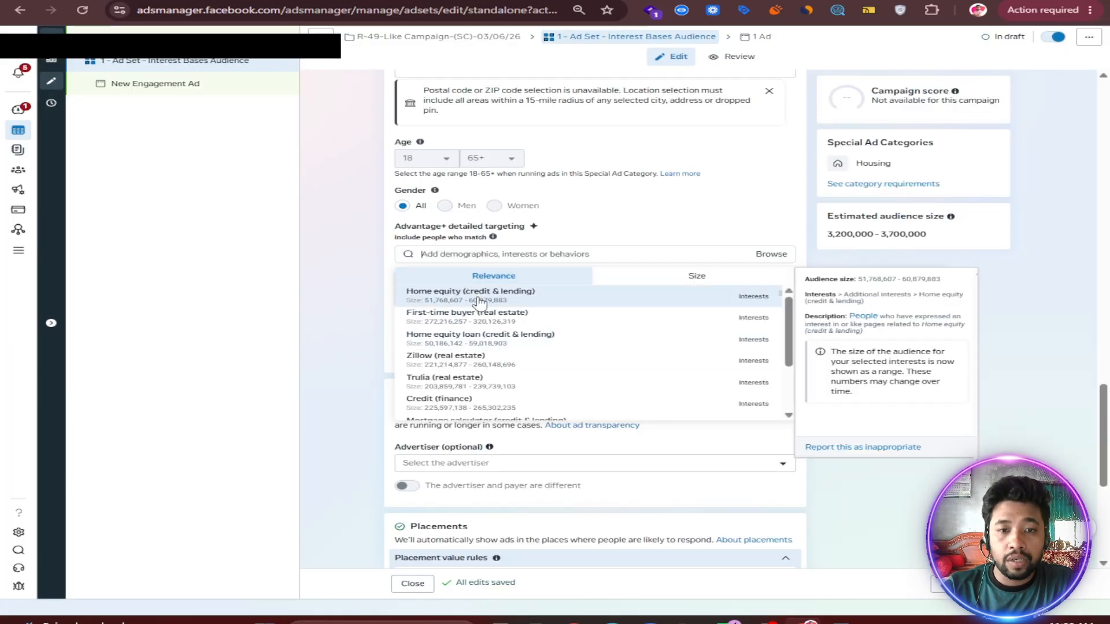
Add the interests Home equity, Home equity loan and Home equity line of credit to the detailed targeting
{"action": "left_click", "coordinate": [397, 298]}
{"action": "left_click", "coordinate": [481, 298]}
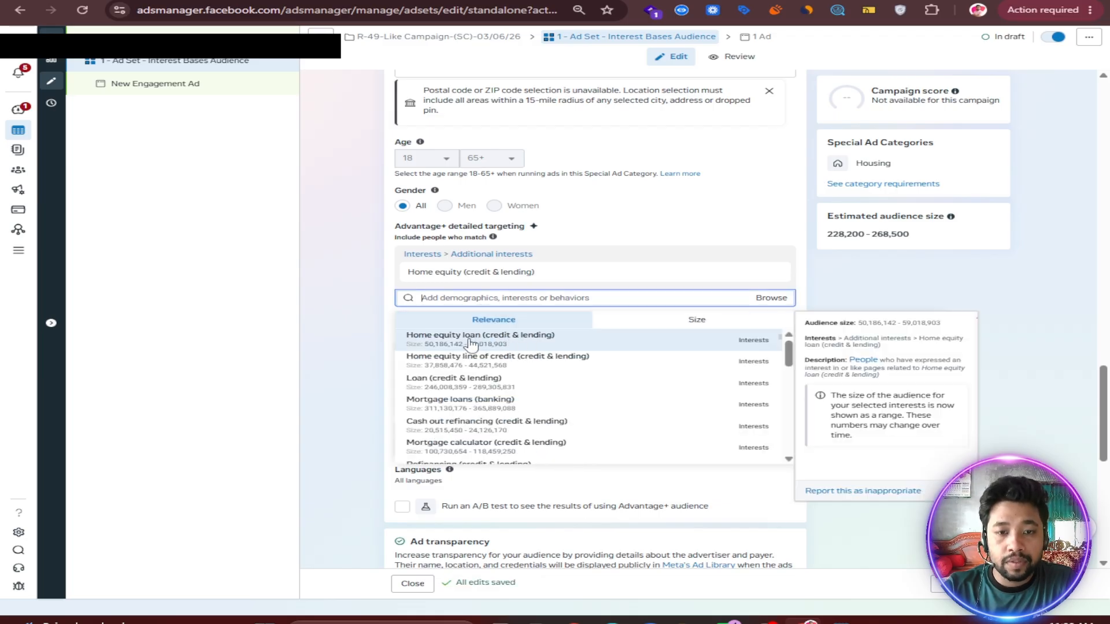
{"action": "left_click", "coordinate": [503, 345]}
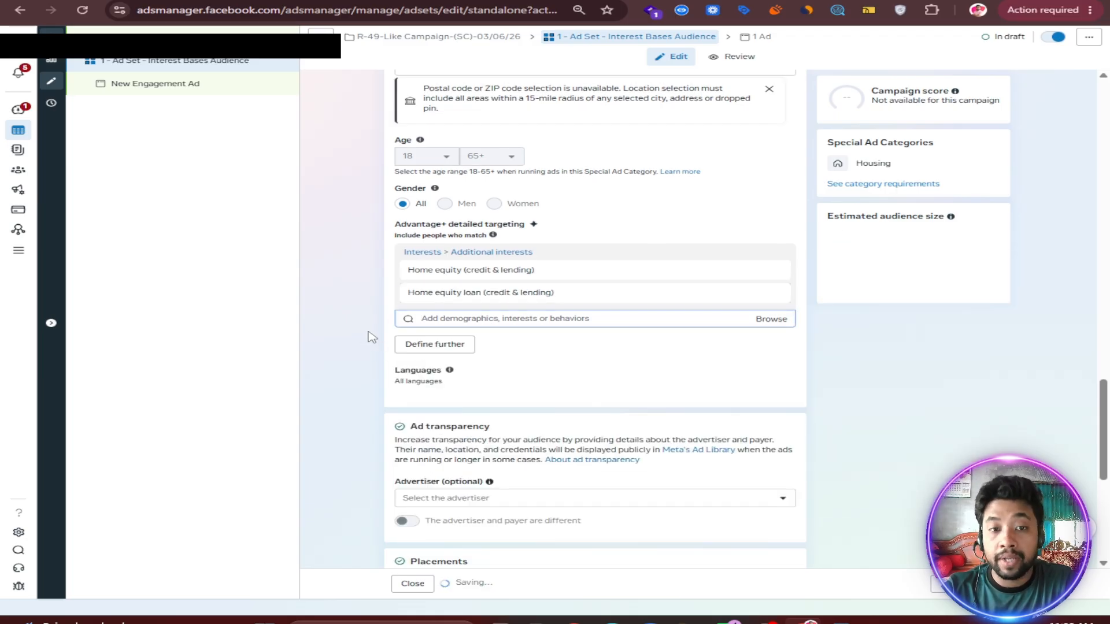
{"action": "scroll", "coordinate": [358, 335], "scroll_direction": "down", "scroll_amount": 1}
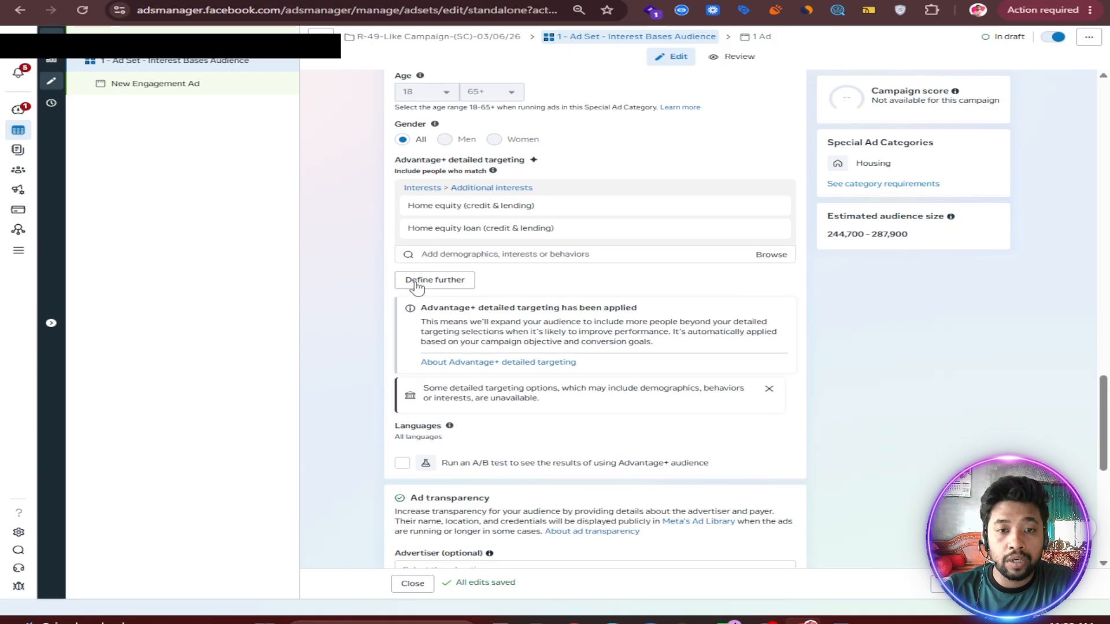
{"action": "left_click", "coordinate": [456, 253]}
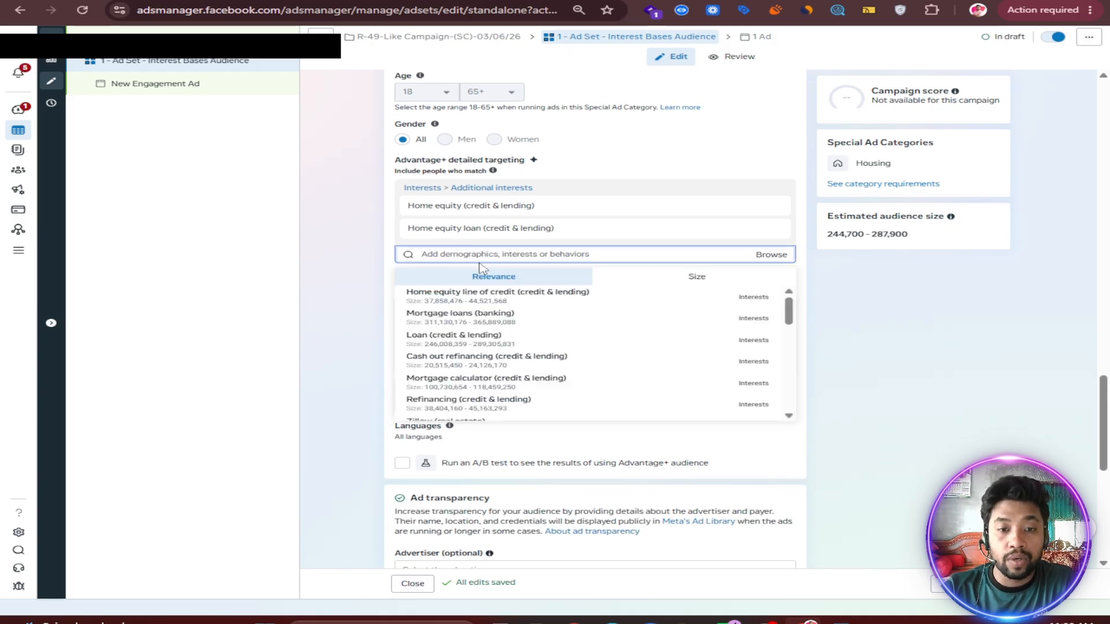
{"action": "mouse_move", "coordinate": [509, 299]}
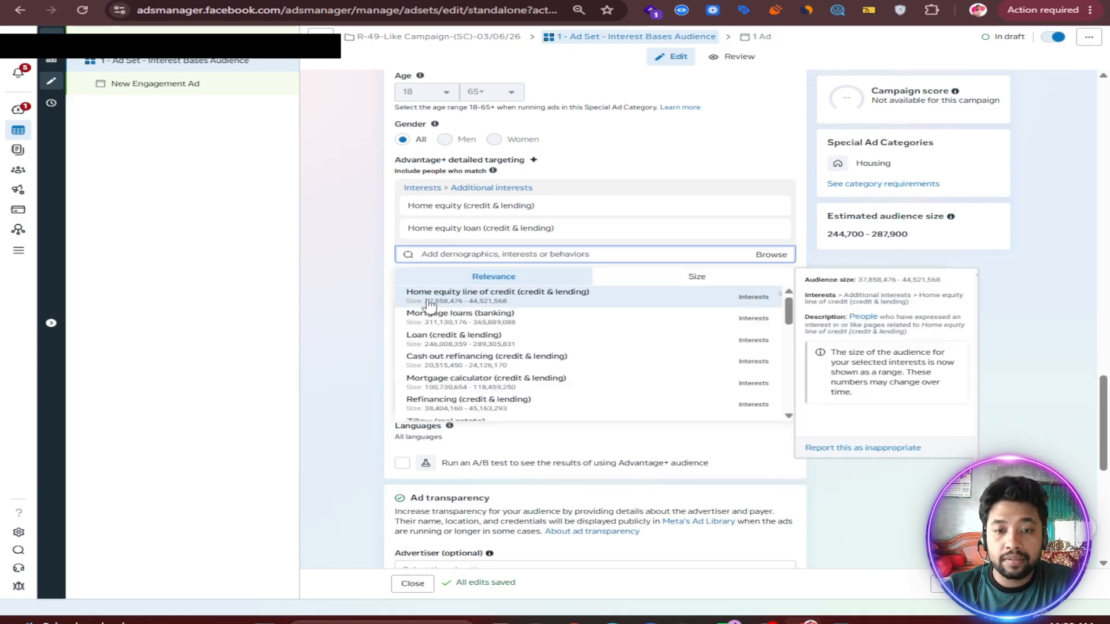
{"action": "left_click", "coordinate": [508, 299]}
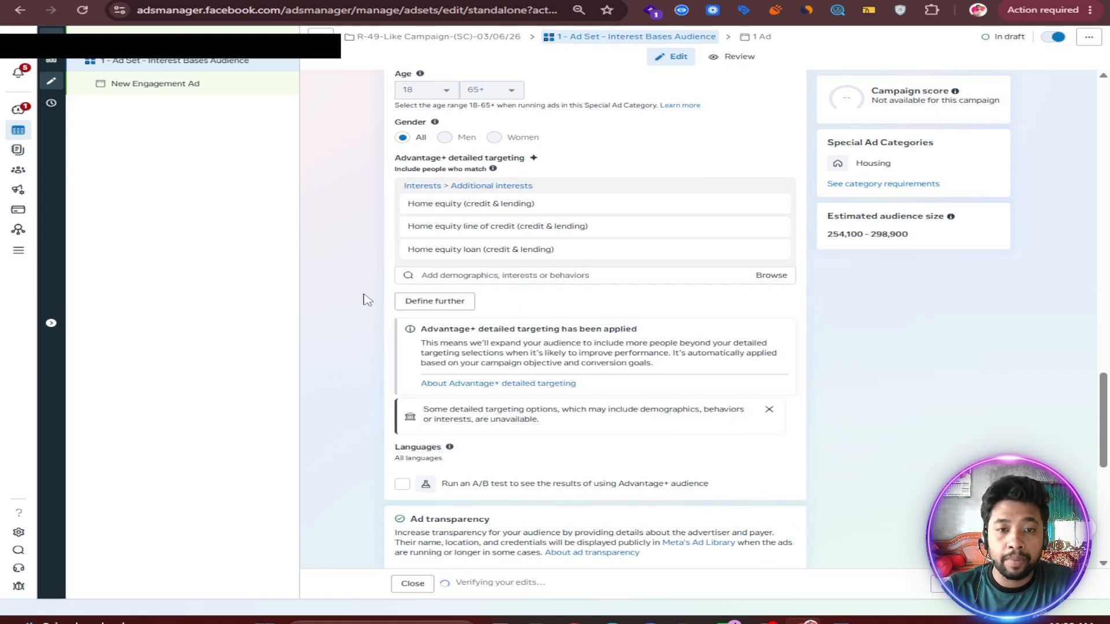
Add the interests Mortgage loans (banking), Loan (credit & lending) and Mortgage calculator to the detailed targeting
{"action": "left_click", "coordinate": [428, 279]}
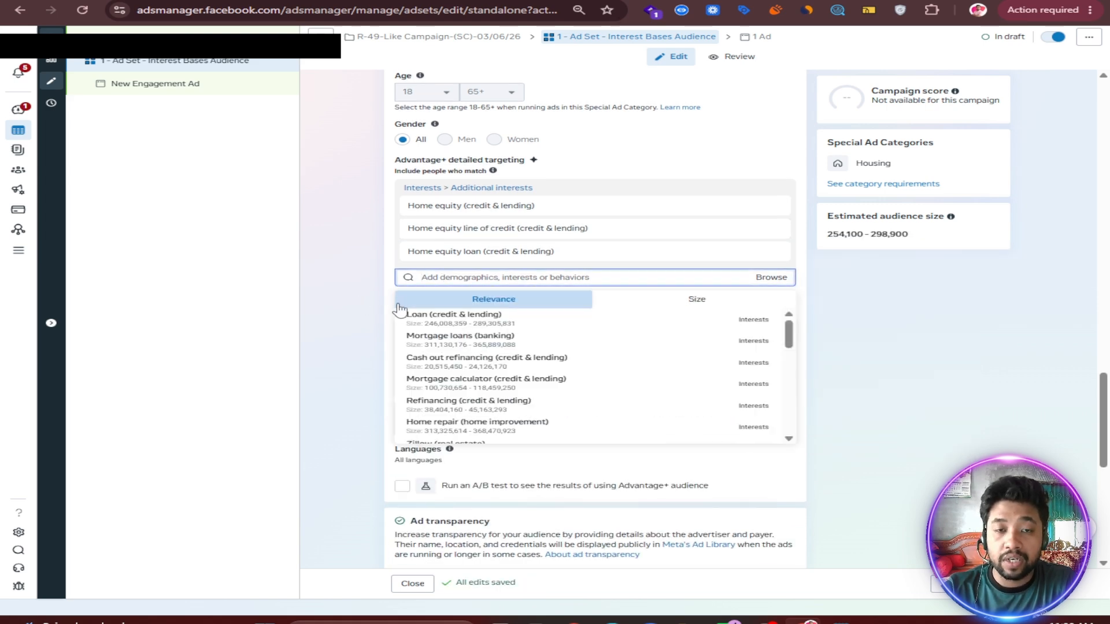
{"action": "left_click", "coordinate": [475, 341]}
{"action": "left_click", "coordinate": [462, 298]}
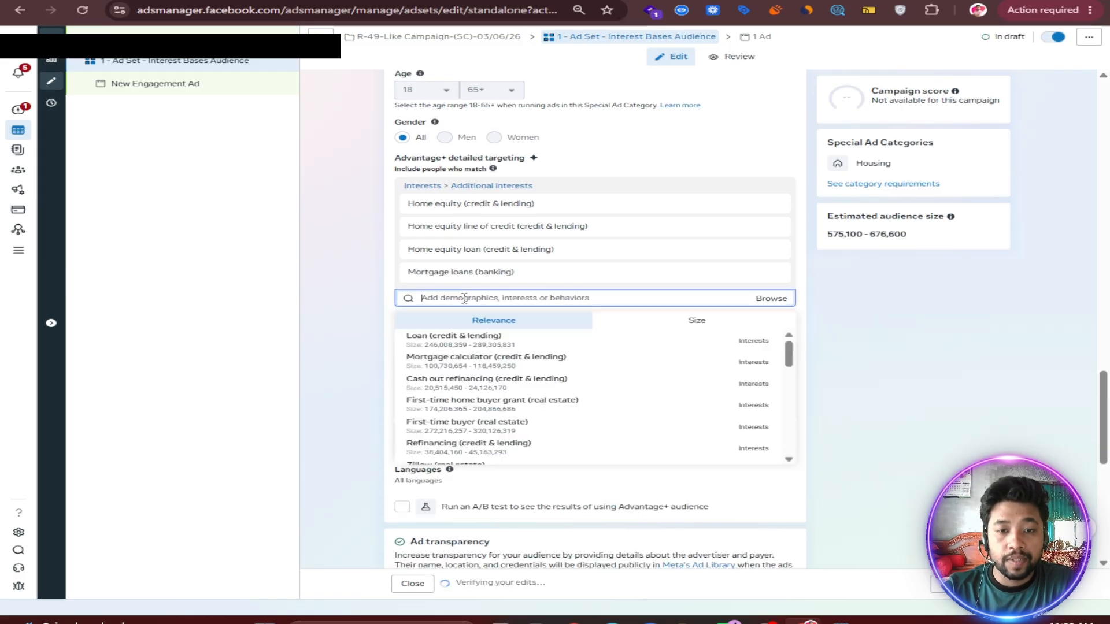
{"action": "left_click", "coordinate": [415, 341]}
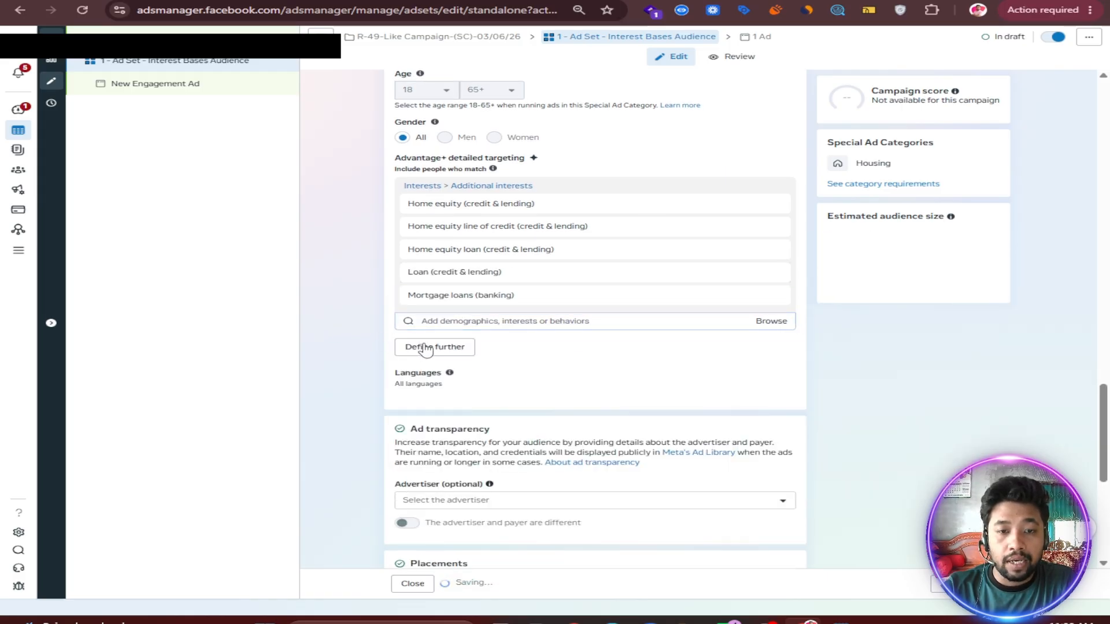
{"action": "left_click", "coordinate": [452, 322]}
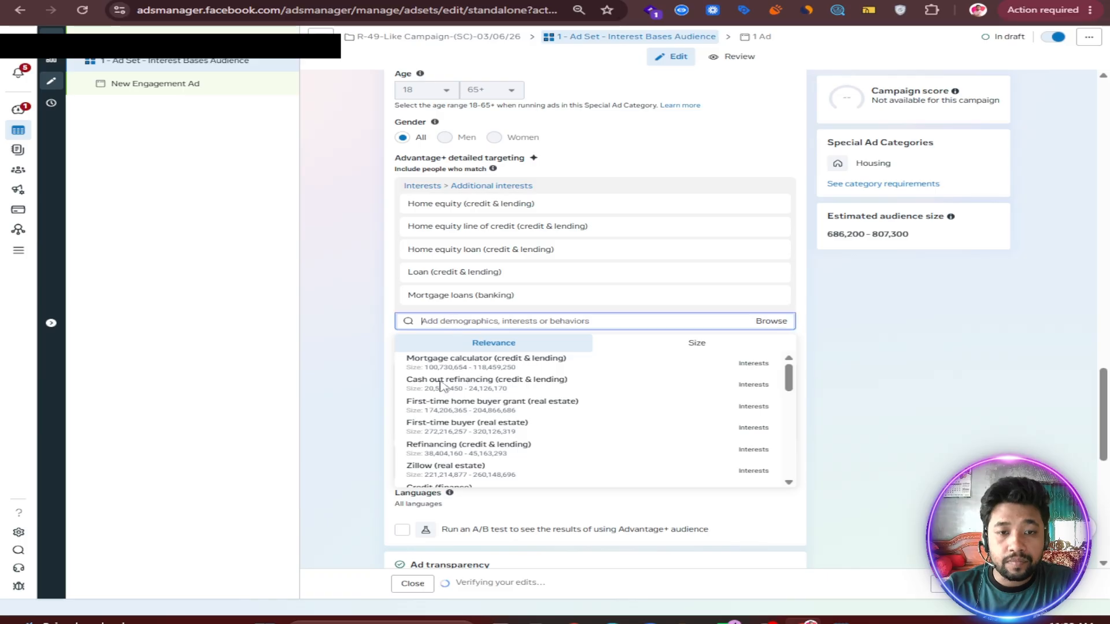
{"action": "left_click", "coordinate": [449, 324]}
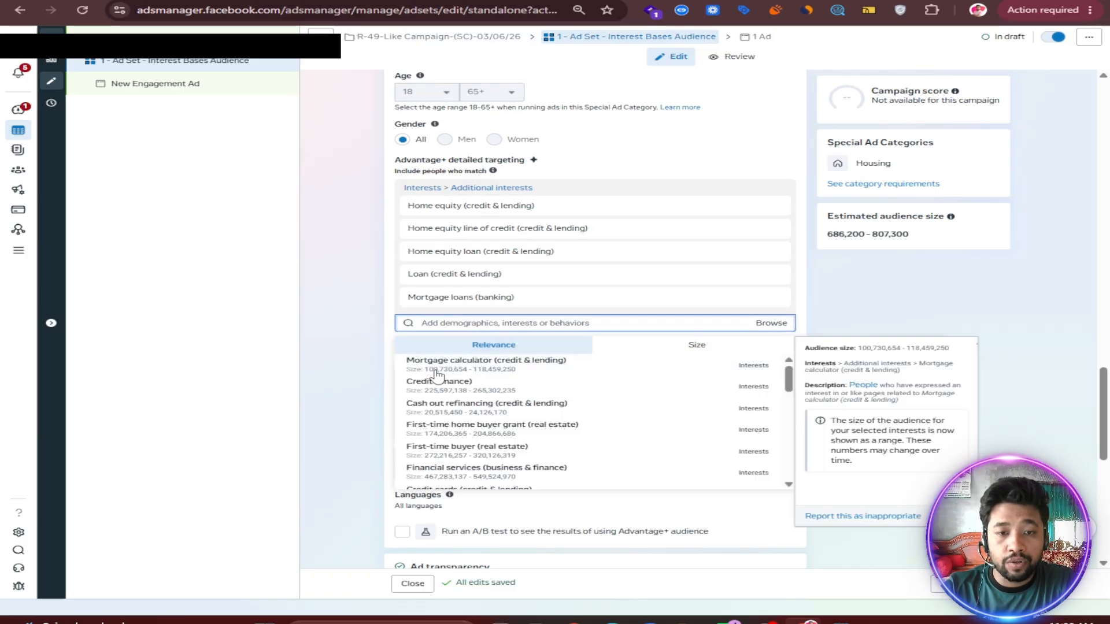
{"action": "left_click", "coordinate": [506, 374]}
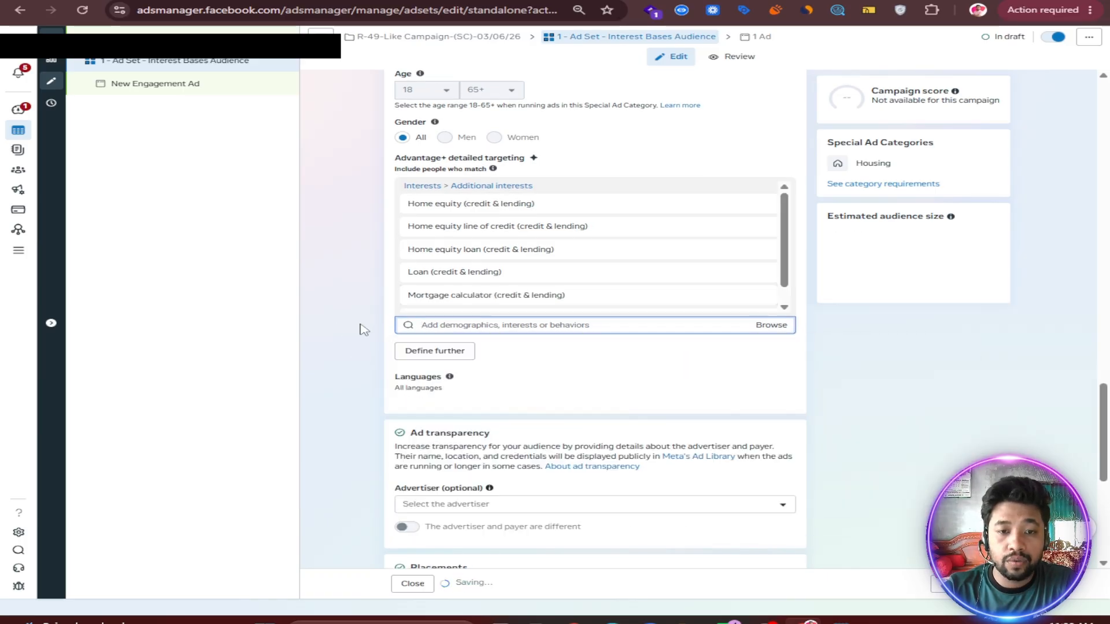
{"action": "left_click", "coordinate": [361, 328]}
Copy the interest name "Real property" from the Google Docs audience list and return to the ad set in Ads Manager
{"action": "left_click", "coordinate": [594, 2]}
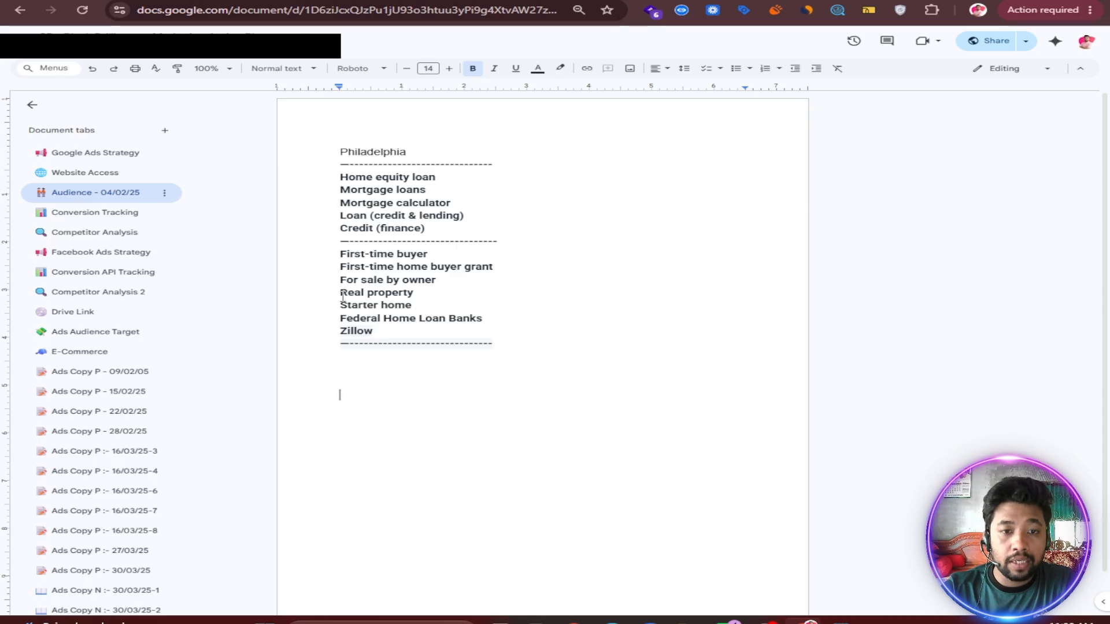
{"action": "left_click_drag", "start_coordinate": [343, 295], "coordinate": [415, 293]}
{"action": "right_click", "coordinate": [396, 293]}
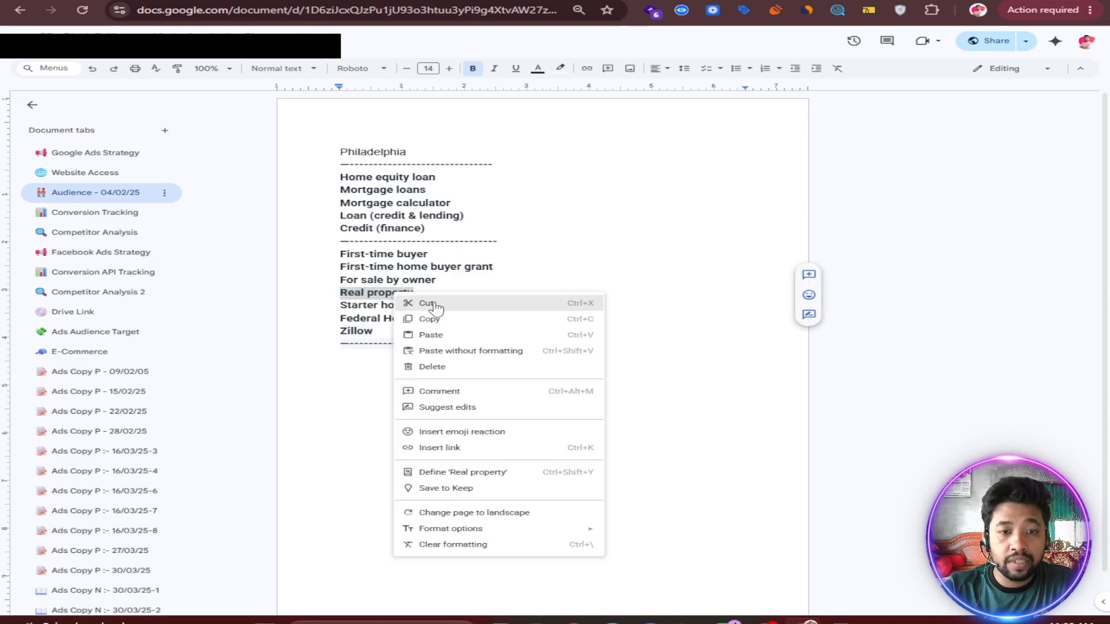
{"action": "left_click", "coordinate": [432, 318]}
{"action": "left_click", "coordinate": [555, 1]}
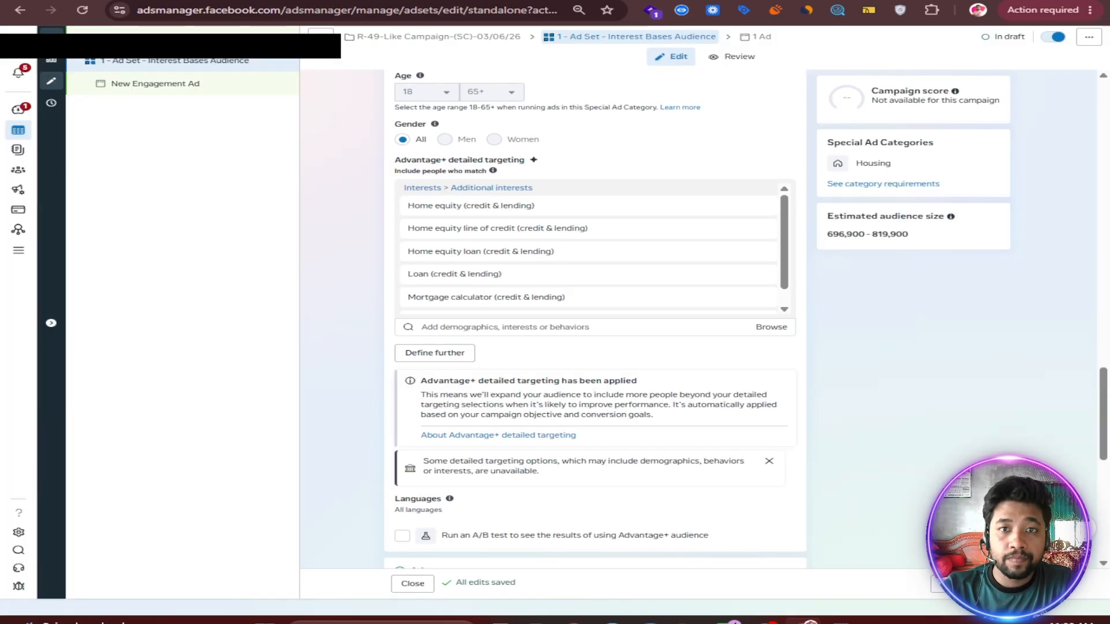
Add the interests Real property (real estate) and Real estate (industry) to the detailed targeting
{"action": "right_click", "coordinate": [442, 327]}
{"action": "left_click", "coordinate": [483, 176]}
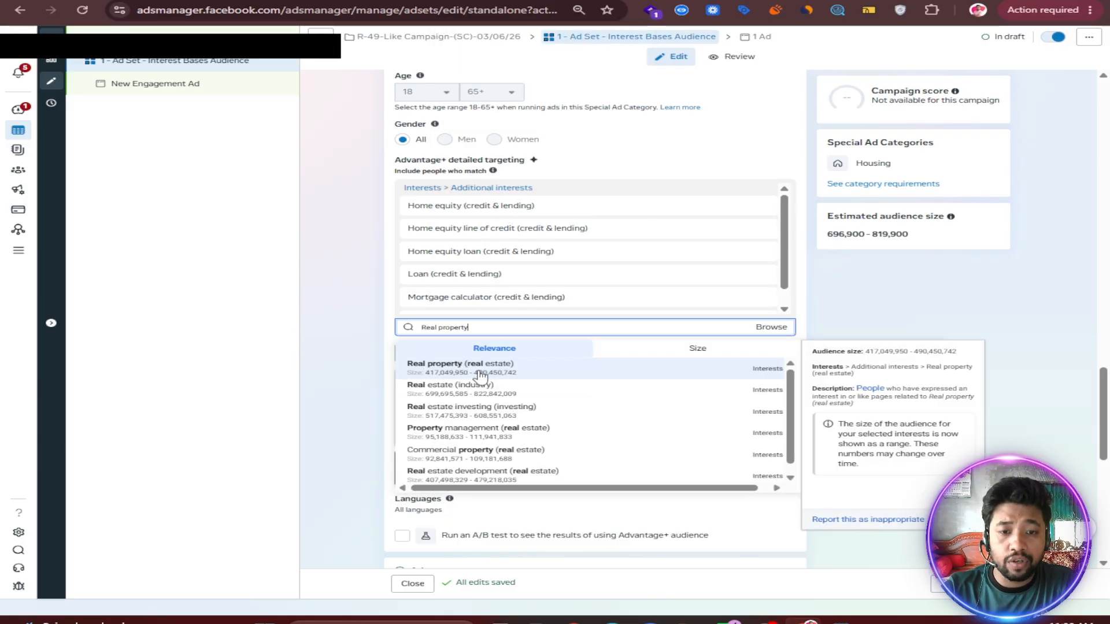
{"action": "left_click", "coordinate": [434, 364]}
{"action": "right_click", "coordinate": [443, 325]}
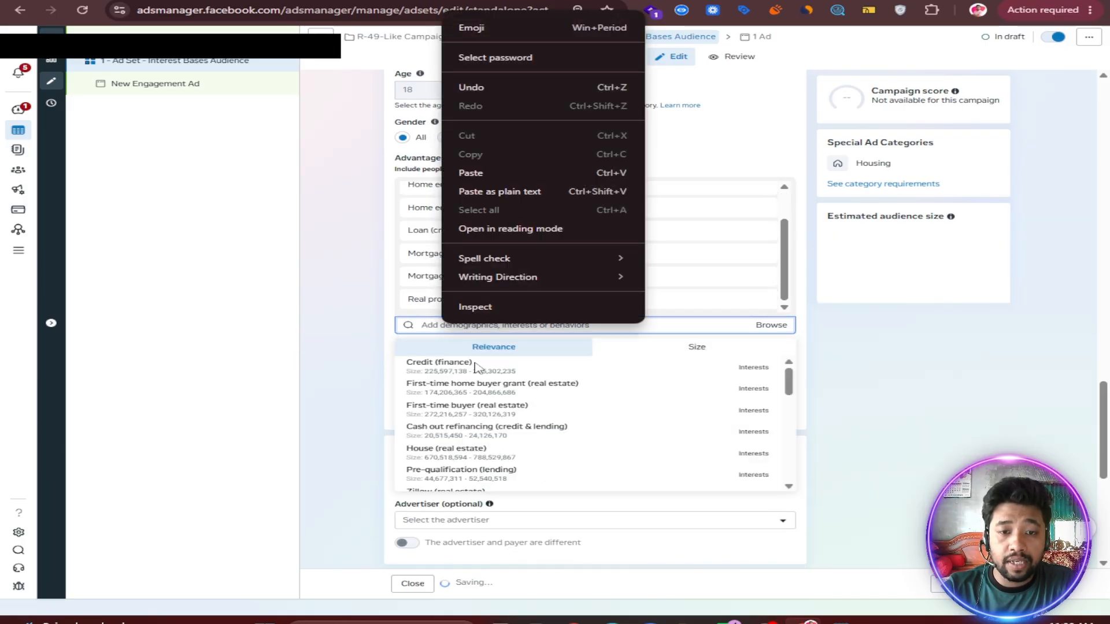
{"action": "left_click", "coordinate": [494, 173]}
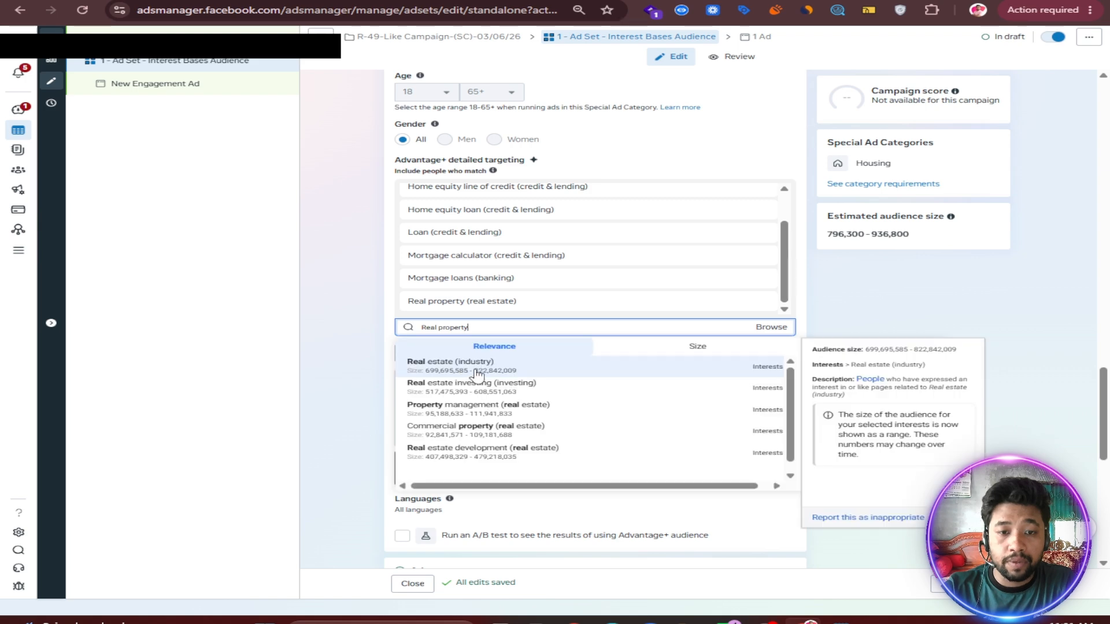
Switch to the Google Docs audience notes and copy the interest name "Zillow" from the list
{"action": "left_click", "coordinate": [416, 1]}
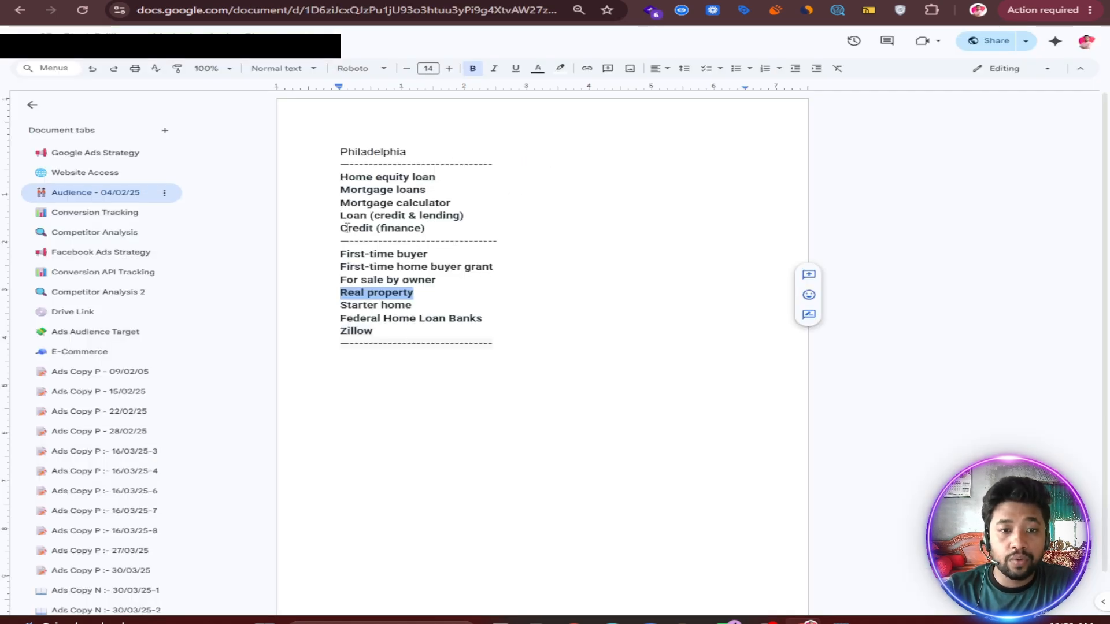
{"action": "left_click", "coordinate": [359, 281]}
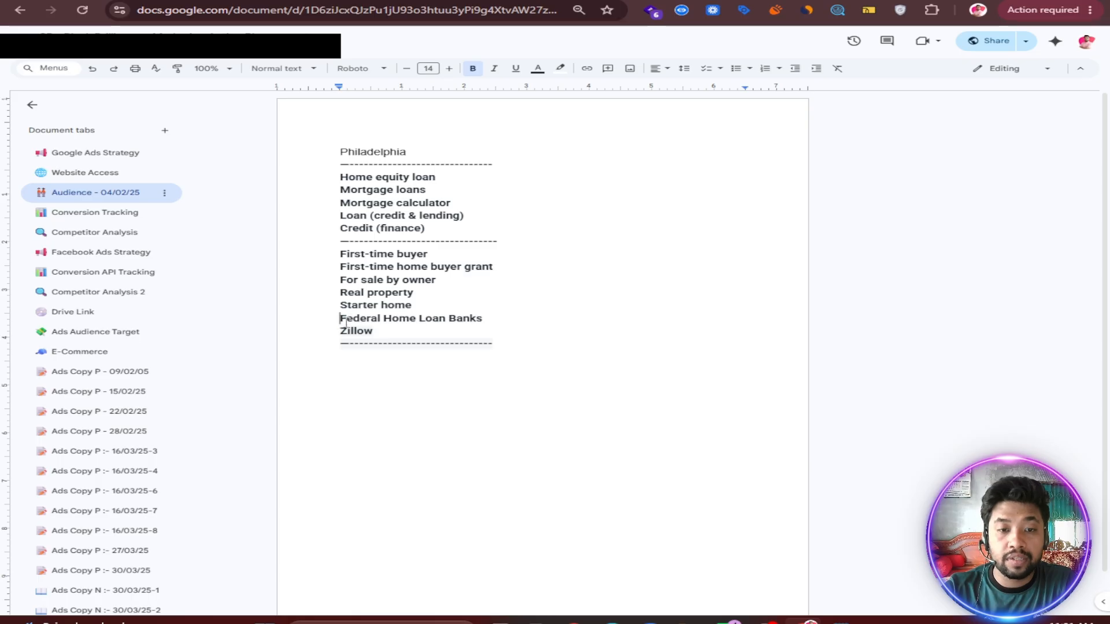
{"action": "left_click_drag", "start_coordinate": [341, 320], "coordinate": [473, 320]}
{"action": "left_click", "coordinate": [432, 318]}
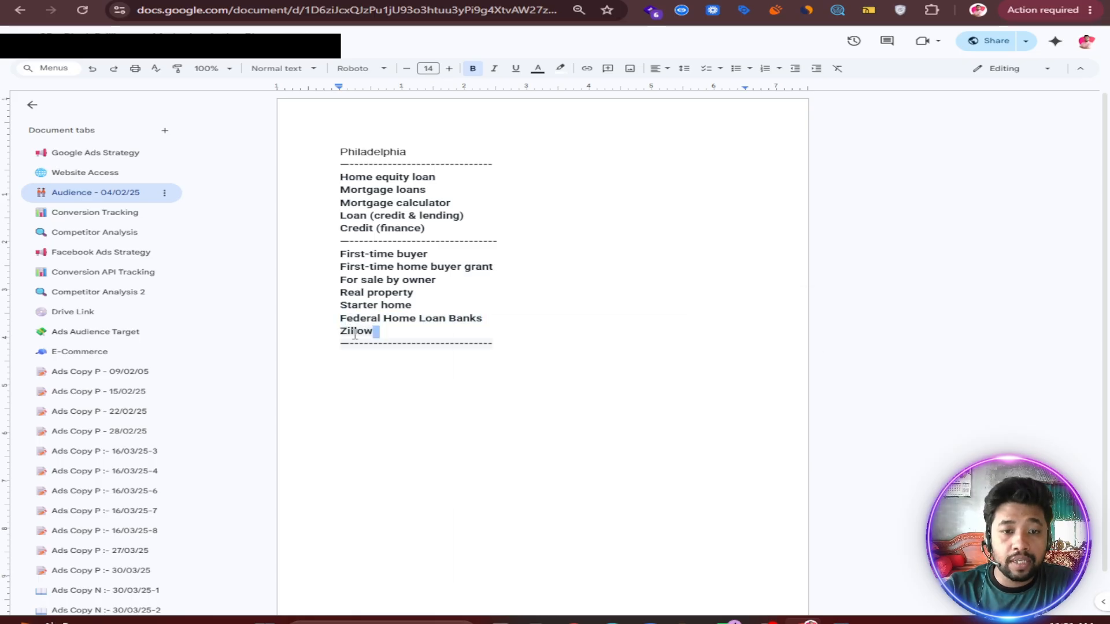
{"action": "double_click", "coordinate": [355, 334]}
{"action": "right_click", "coordinate": [356, 333]}
{"action": "left_click", "coordinate": [396, 361]}
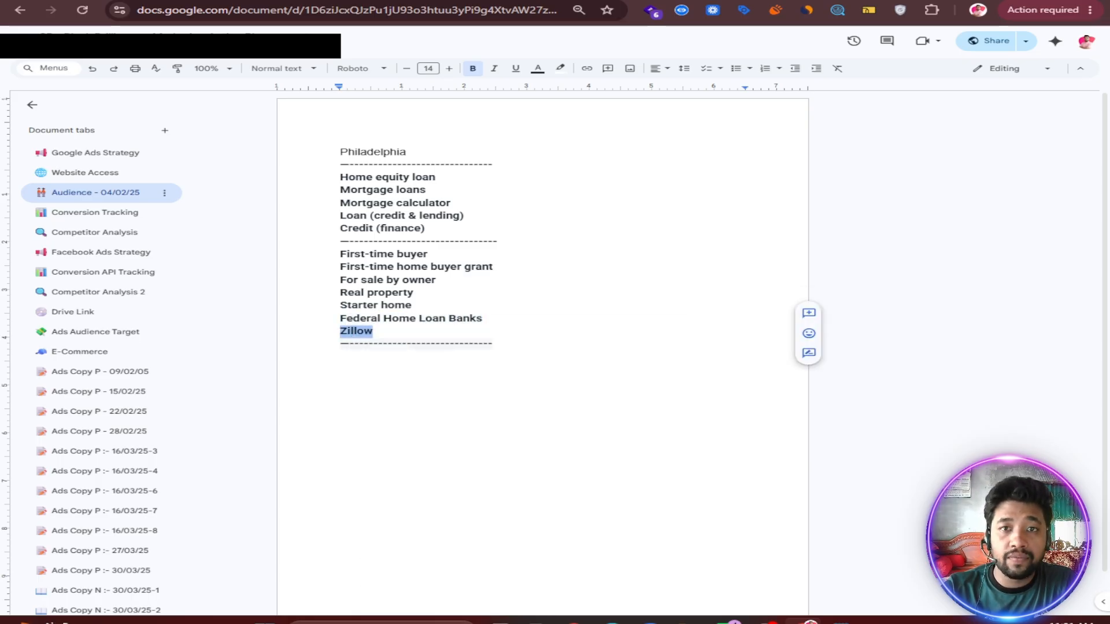
Return to the ad set in Ads Manager and add the interest Zillow (real estate) to the detailed targeting
{"action": "key", "text": "alt+Tab"}
{"action": "right_click", "coordinate": [451, 329]}
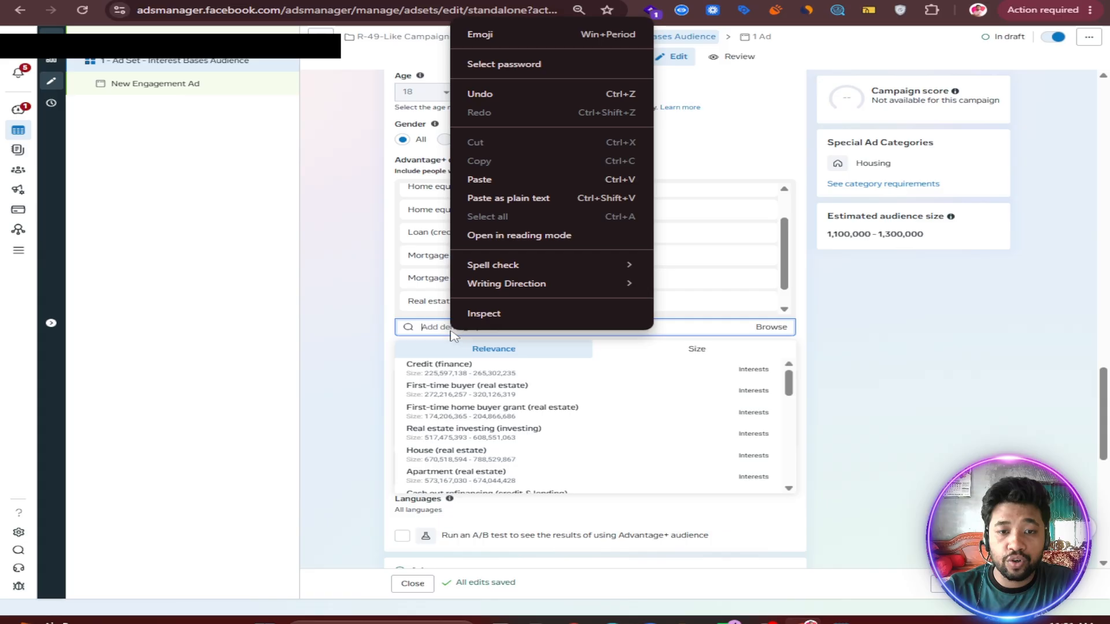
{"action": "left_click", "coordinate": [496, 179]}
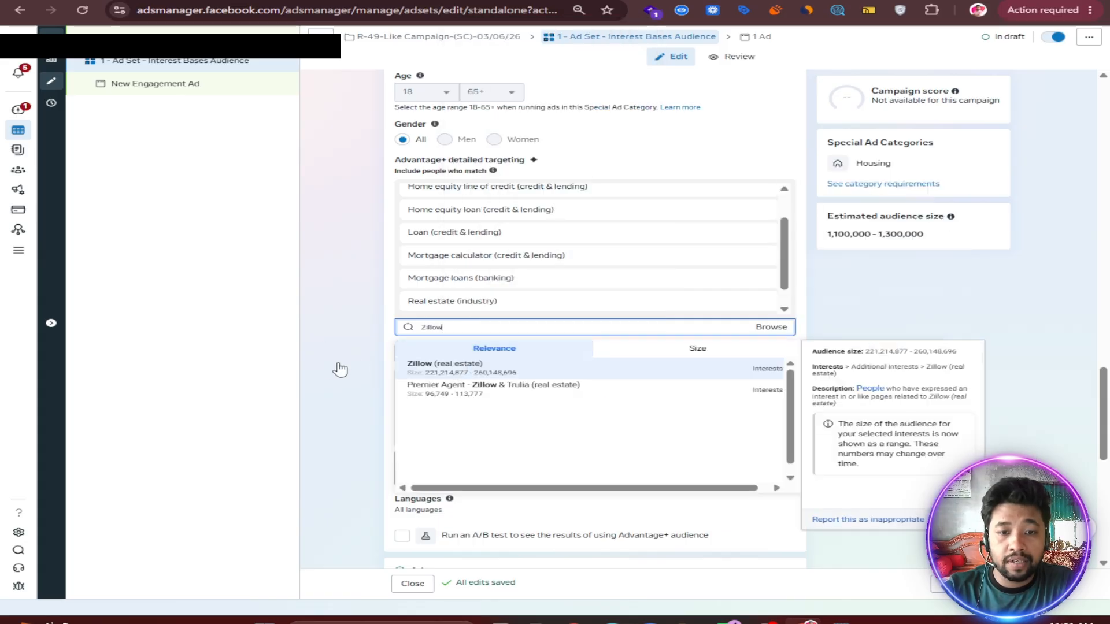
{"action": "key", "text": "Return"}
Review the ad set from its name and conversion location through budget and schedule to the audience section
{"action": "scroll", "coordinate": [337, 369], "scroll_direction": "up", "scroll_amount": 2}
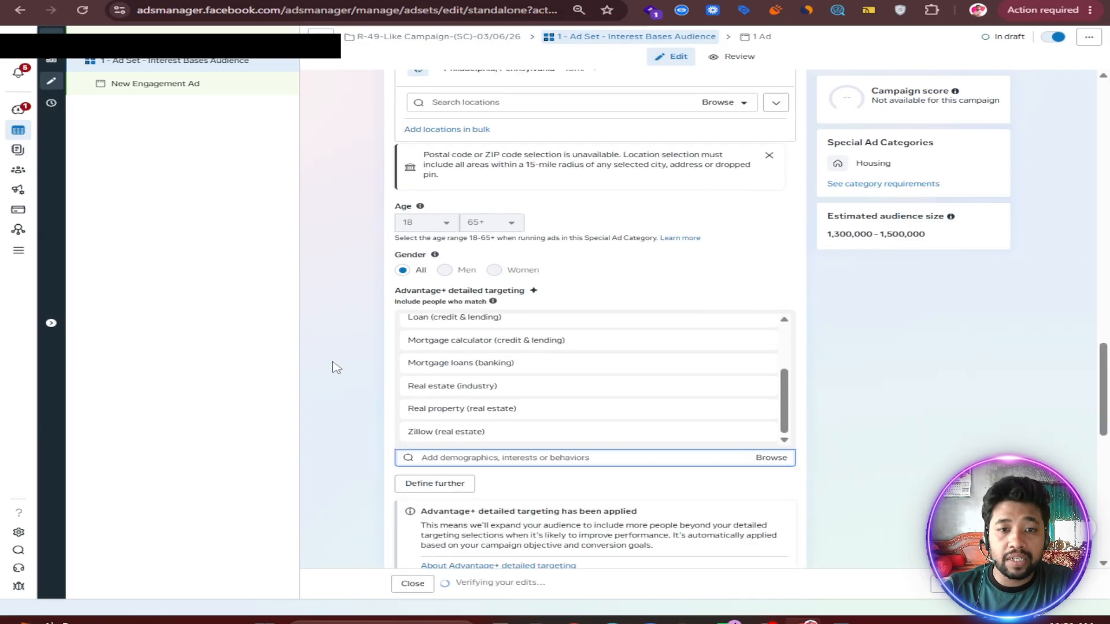
{"action": "scroll", "coordinate": [338, 364], "scroll_direction": "down", "scroll_amount": 8}
{"action": "scroll", "coordinate": [342, 359], "scroll_direction": "up", "scroll_amount": 15}
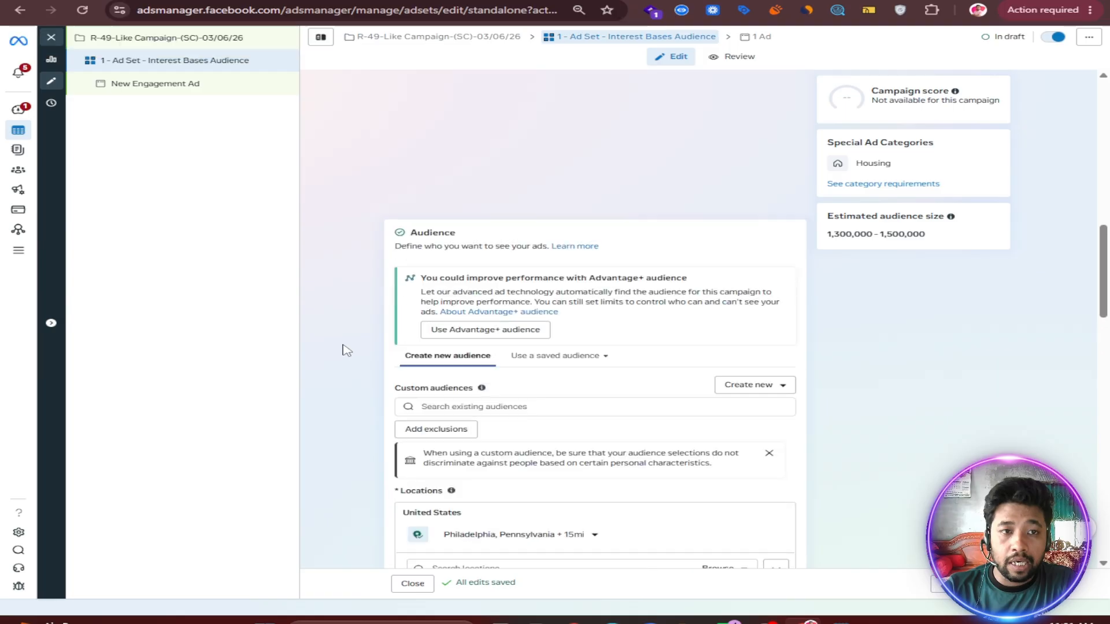
{"action": "scroll", "coordinate": [347, 351], "scroll_direction": "up", "scroll_amount": 10}
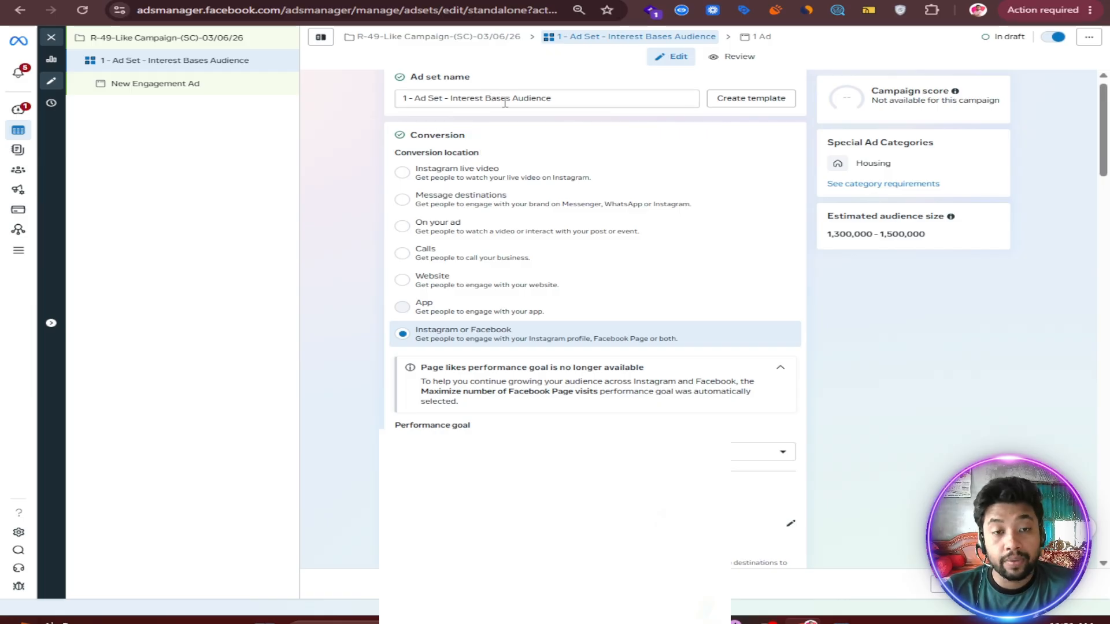
{"action": "scroll", "coordinate": [465, 292], "scroll_direction": "down", "scroll_amount": 1}
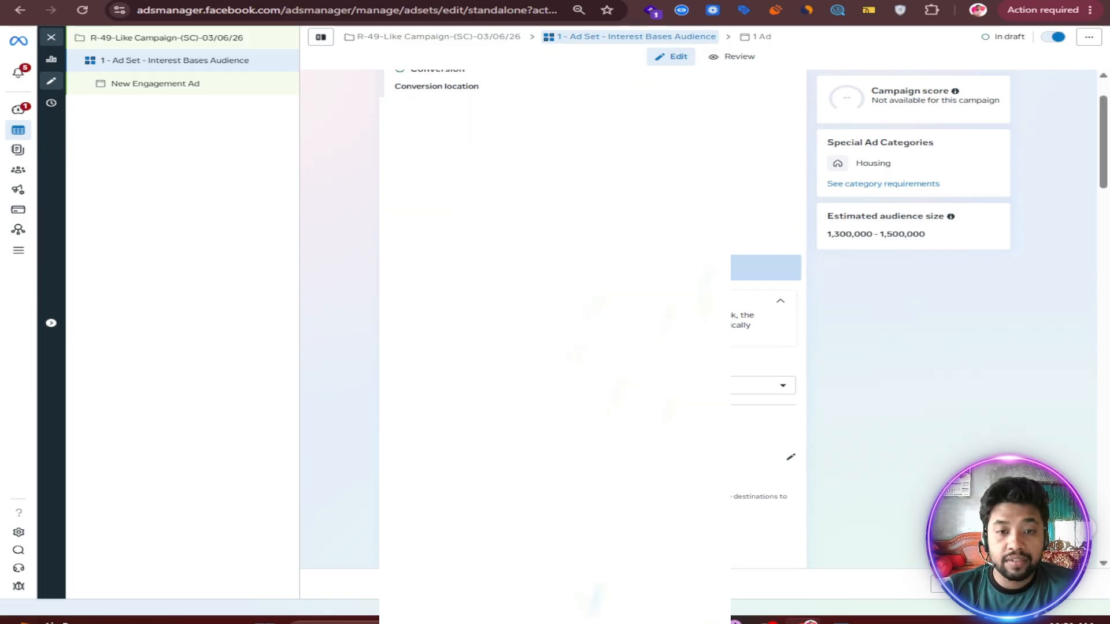
{"action": "scroll", "coordinate": [347, 371], "scroll_direction": "down", "scroll_amount": 3}
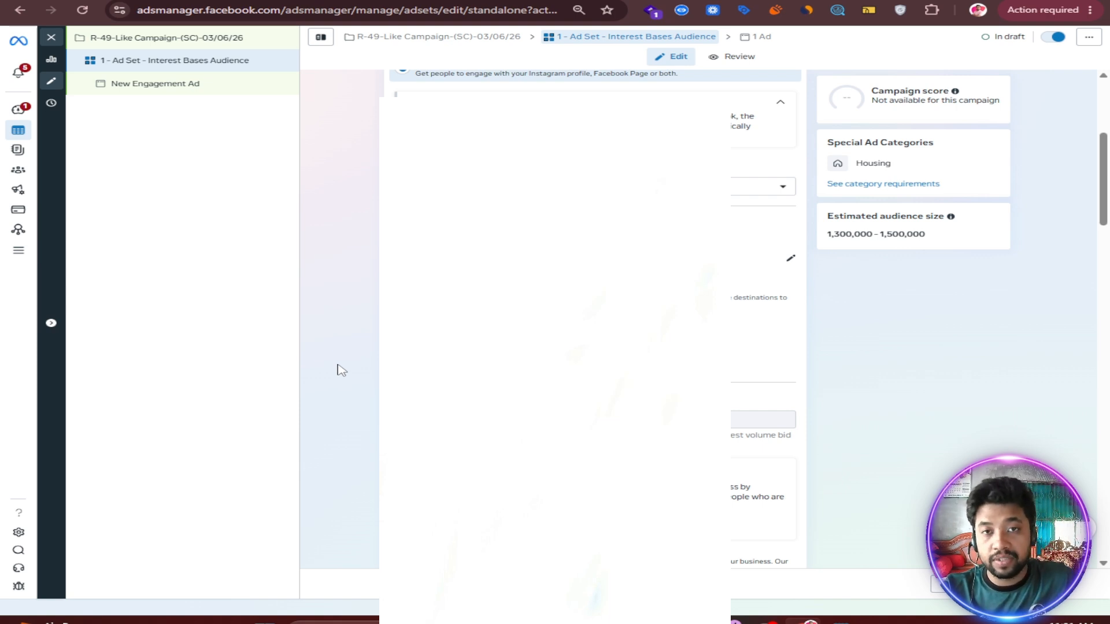
{"action": "scroll", "coordinate": [364, 371], "scroll_direction": "down", "scroll_amount": 1}
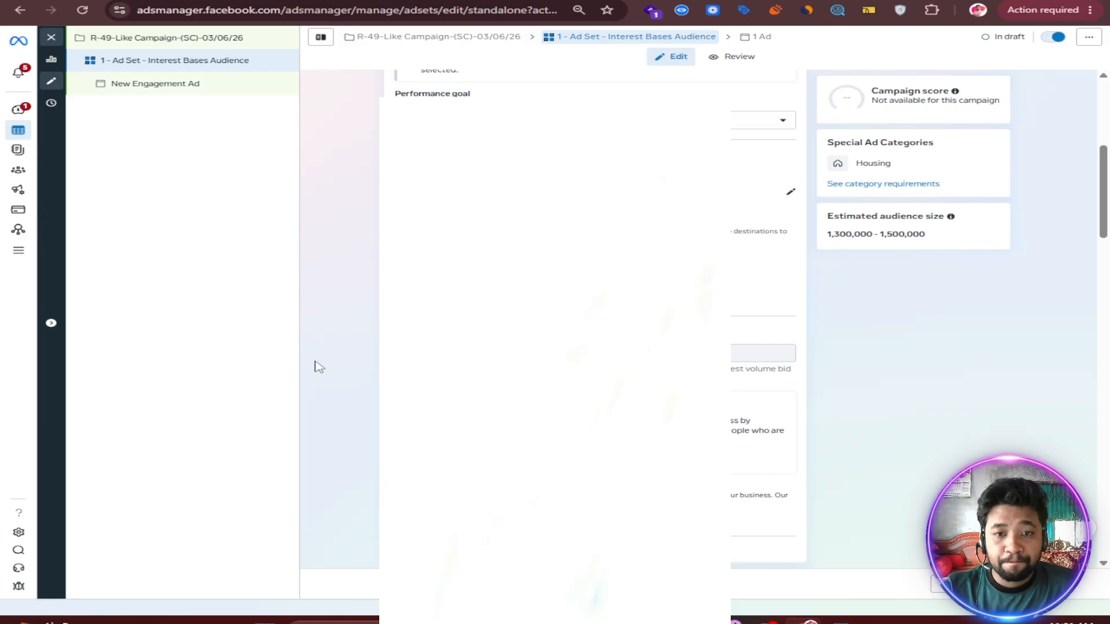
{"action": "scroll", "coordinate": [332, 350], "scroll_direction": "down", "scroll_amount": 5}
{"action": "scroll", "coordinate": [329, 347], "scroll_direction": "down", "scroll_amount": 2}
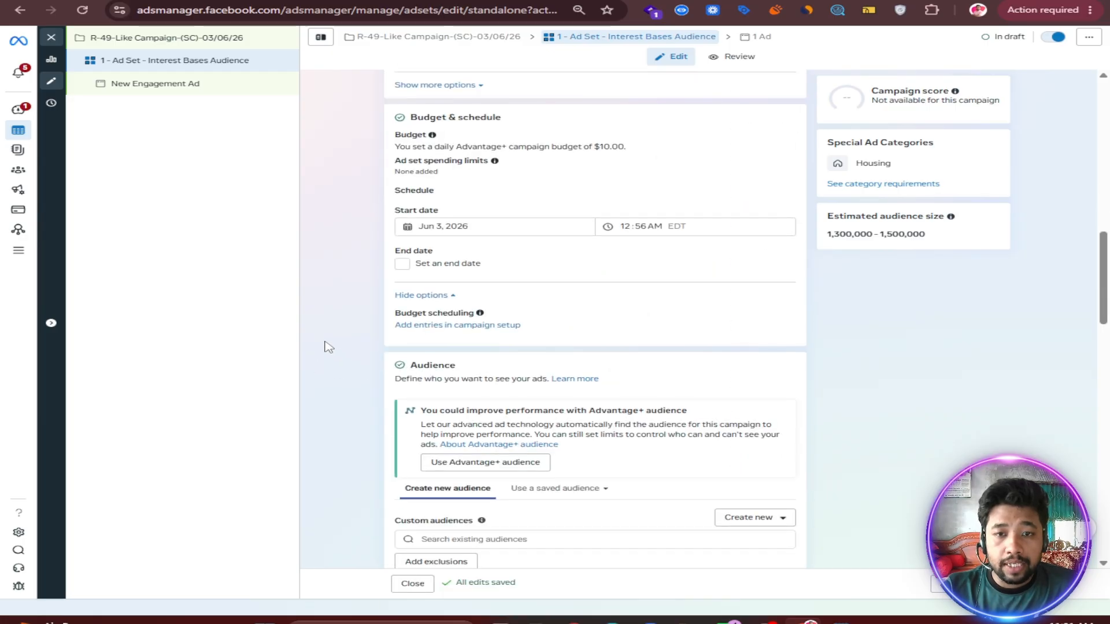
{"action": "scroll", "coordinate": [328, 347], "scroll_direction": "down", "scroll_amount": 9}
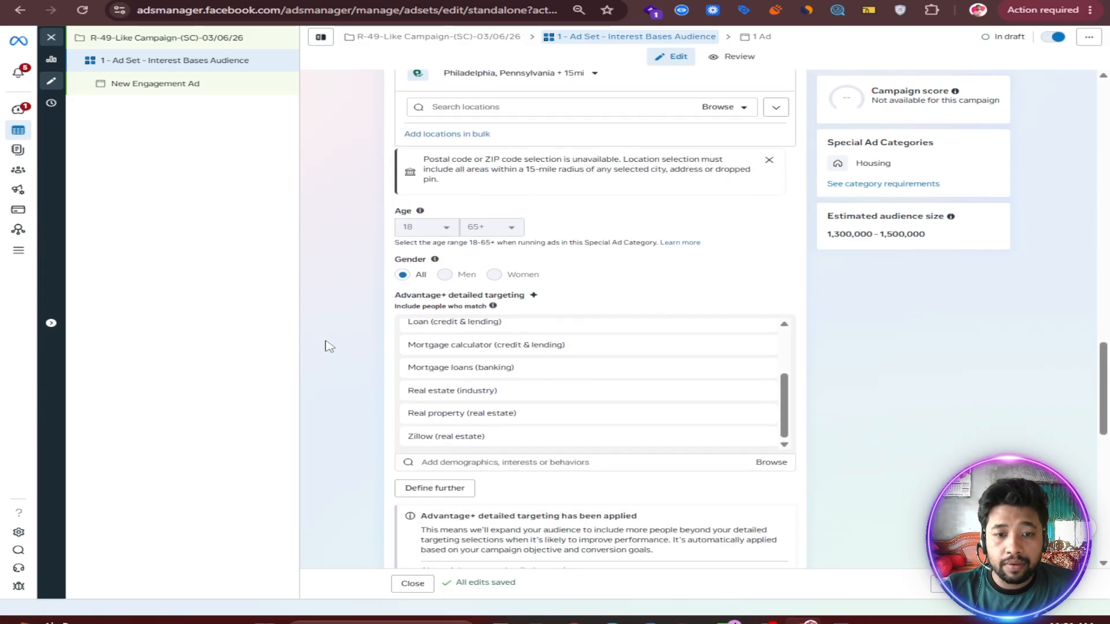
{"action": "scroll", "coordinate": [445, 226], "scroll_direction": "up", "scroll_amount": 2}
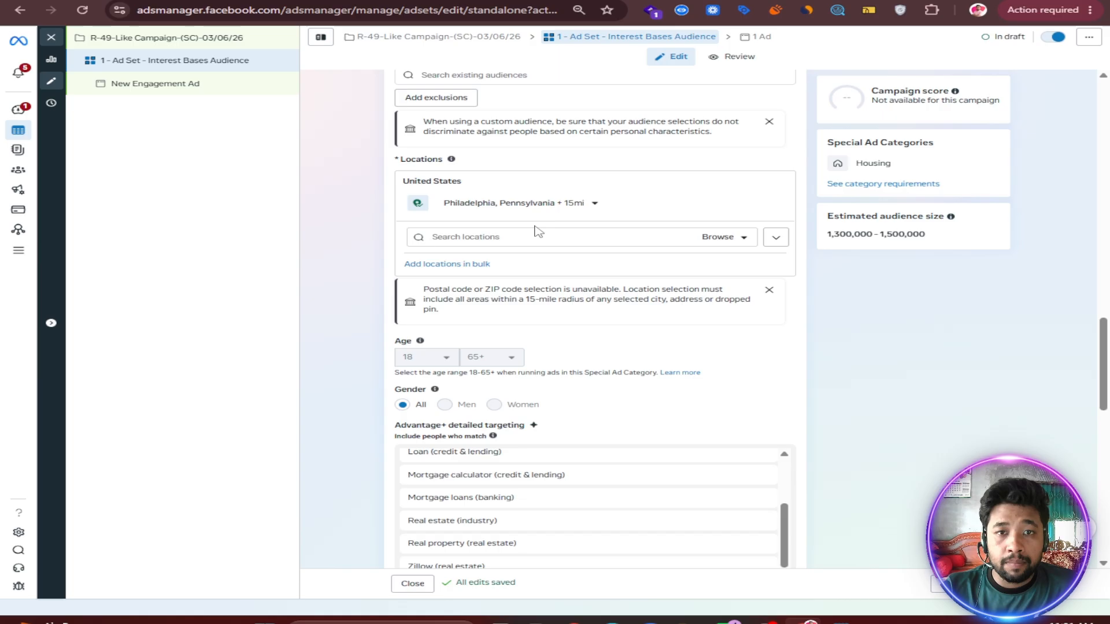
Check the Philadelphia location's radius options, the age and gender restrictions, and the list of included interests
{"action": "left_click", "coordinate": [506, 207]}
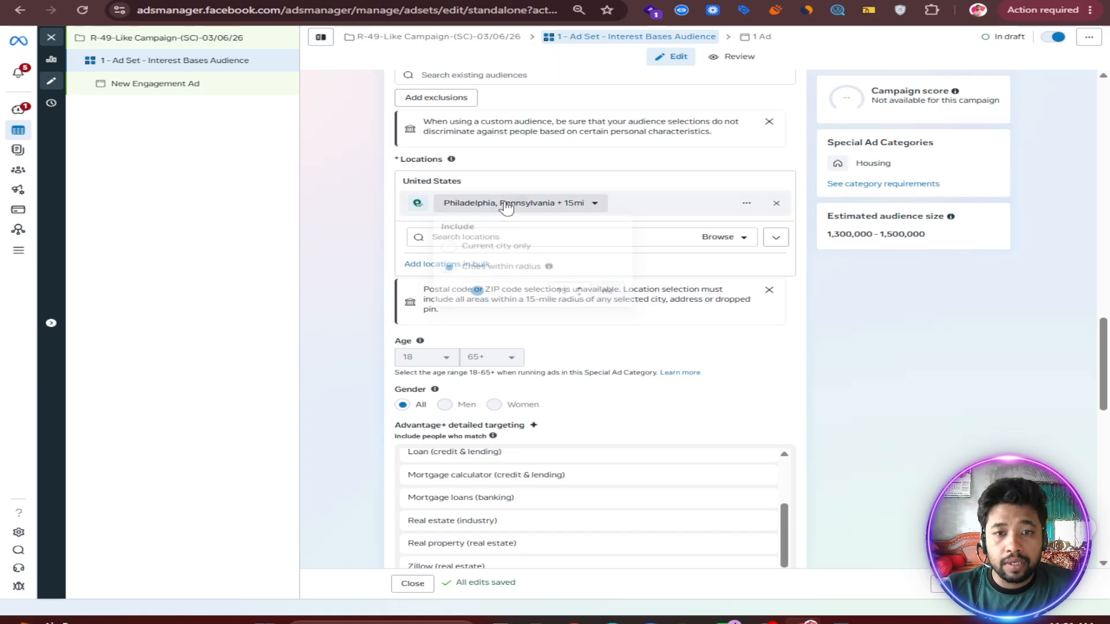
{"action": "left_click", "coordinate": [354, 270]}
{"action": "scroll", "coordinate": [338, 340], "scroll_direction": "down", "scroll_amount": 2}
{"action": "mouse_move", "coordinate": [438, 263]}
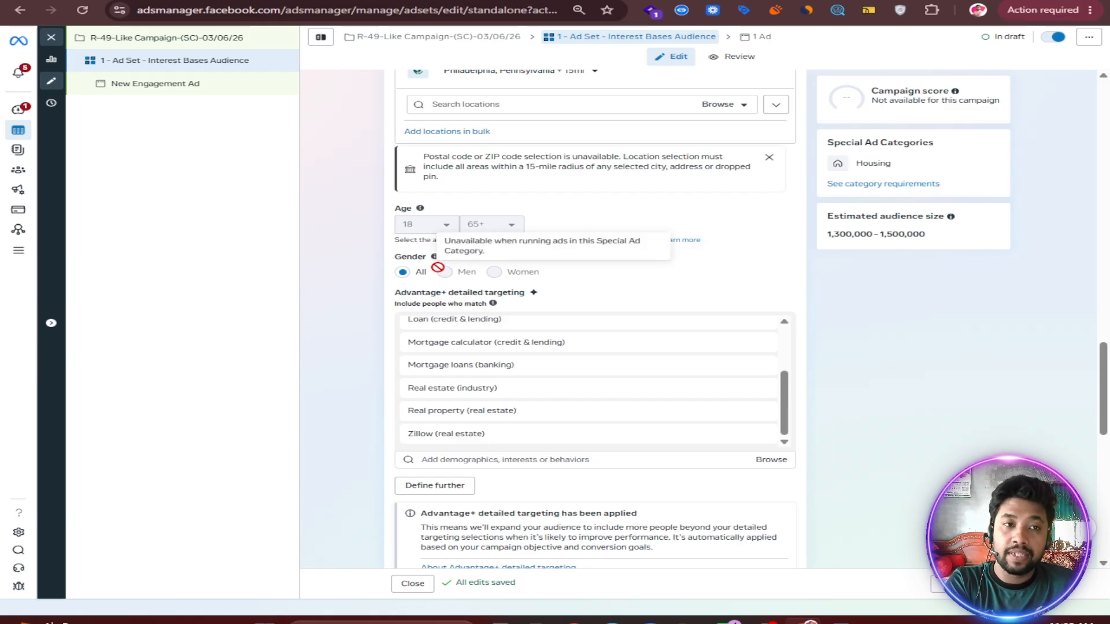
{"action": "scroll", "coordinate": [331, 337], "scroll_direction": "down", "scroll_amount": 2}
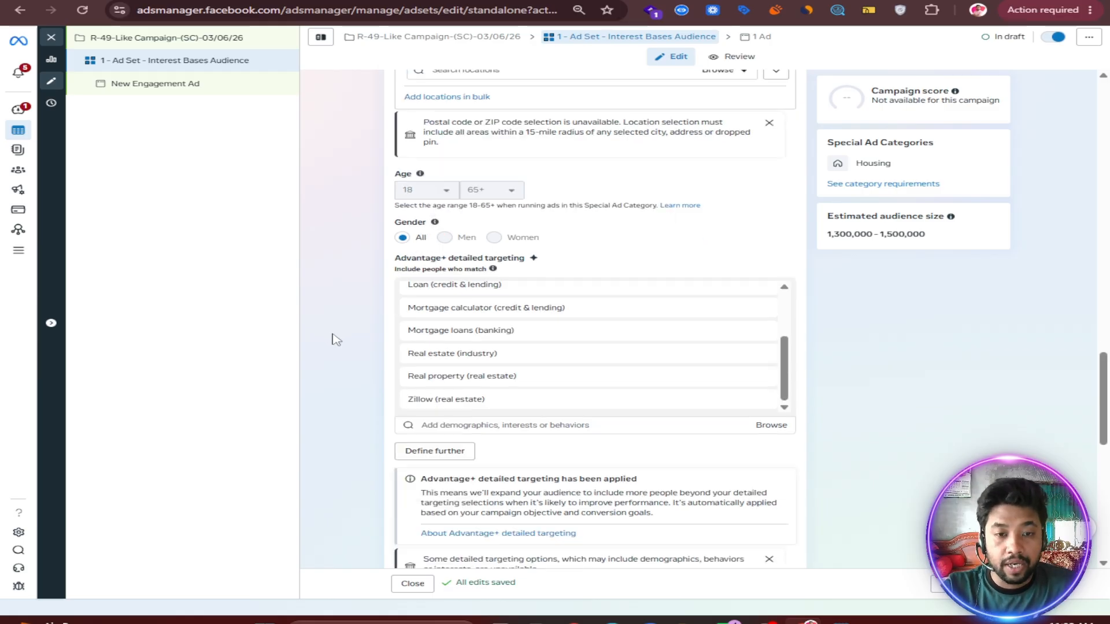
{"action": "scroll", "coordinate": [475, 239], "scroll_direction": "up", "scroll_amount": 2}
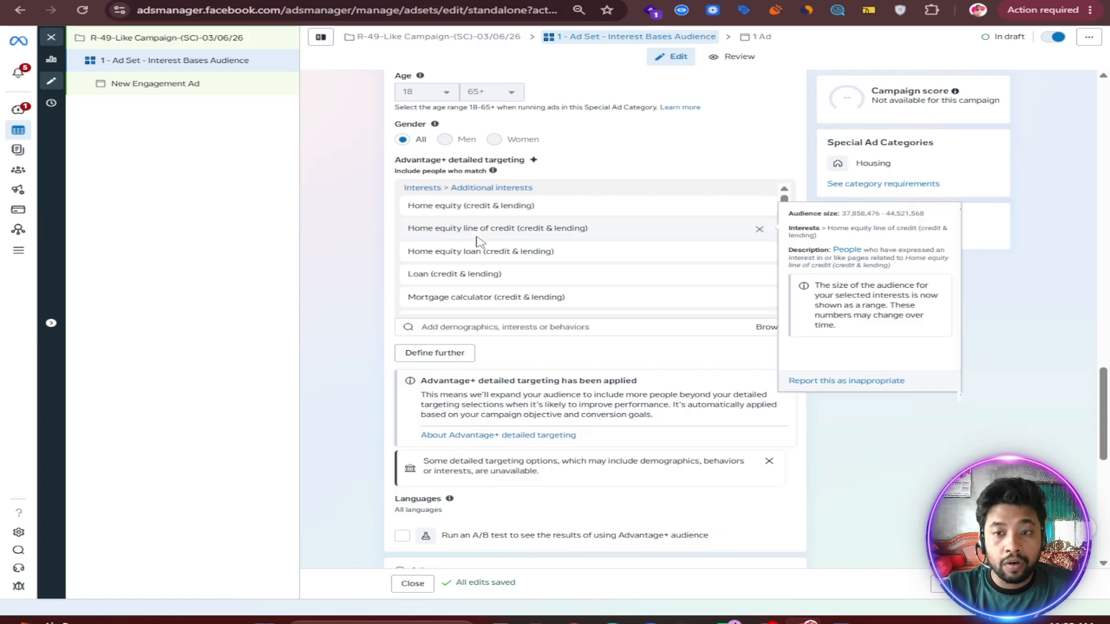
{"action": "scroll", "coordinate": [478, 240], "scroll_direction": "down", "scroll_amount": 2}
Expand the additional placement settings and examine the placement controls, excluded placements and brand safety options
{"action": "scroll", "coordinate": [364, 292], "scroll_direction": "down", "scroll_amount": 8}
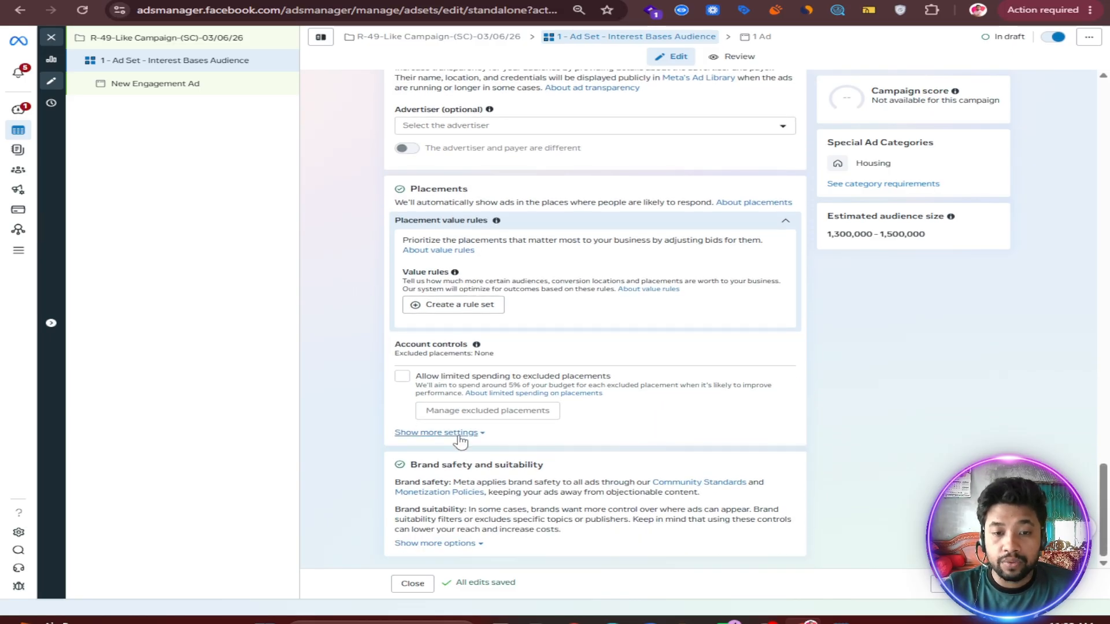
{"action": "left_click", "coordinate": [474, 443]}
{"action": "scroll", "coordinate": [335, 403], "scroll_direction": "down", "scroll_amount": 3}
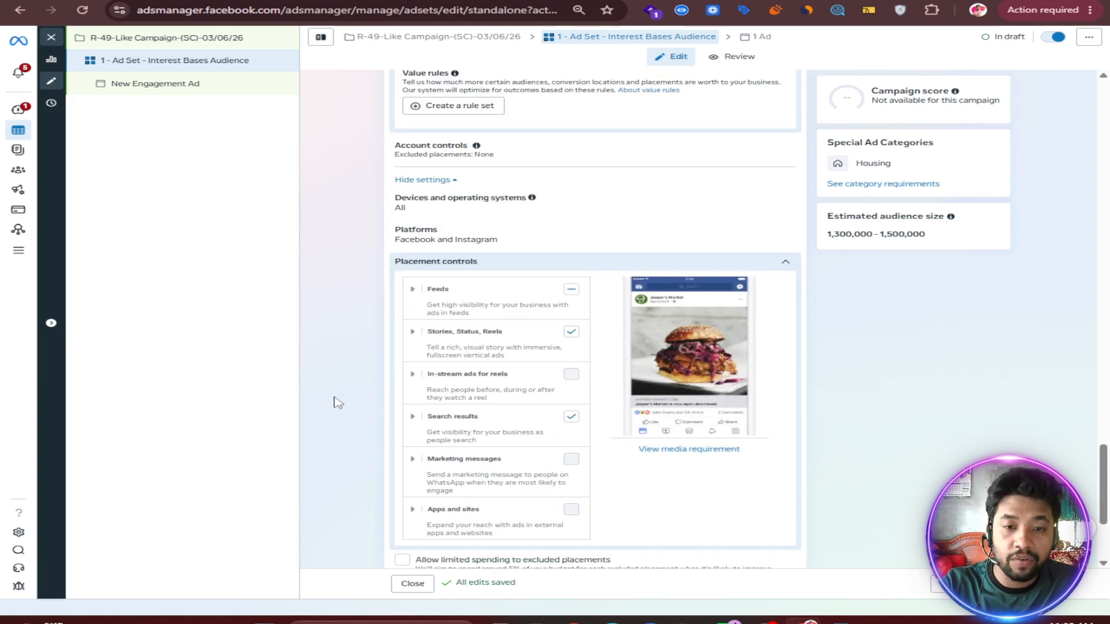
{"action": "scroll", "coordinate": [338, 403], "scroll_direction": "down", "scroll_amount": 2}
{"action": "scroll", "coordinate": [364, 375], "scroll_direction": "down", "scroll_amount": 1}
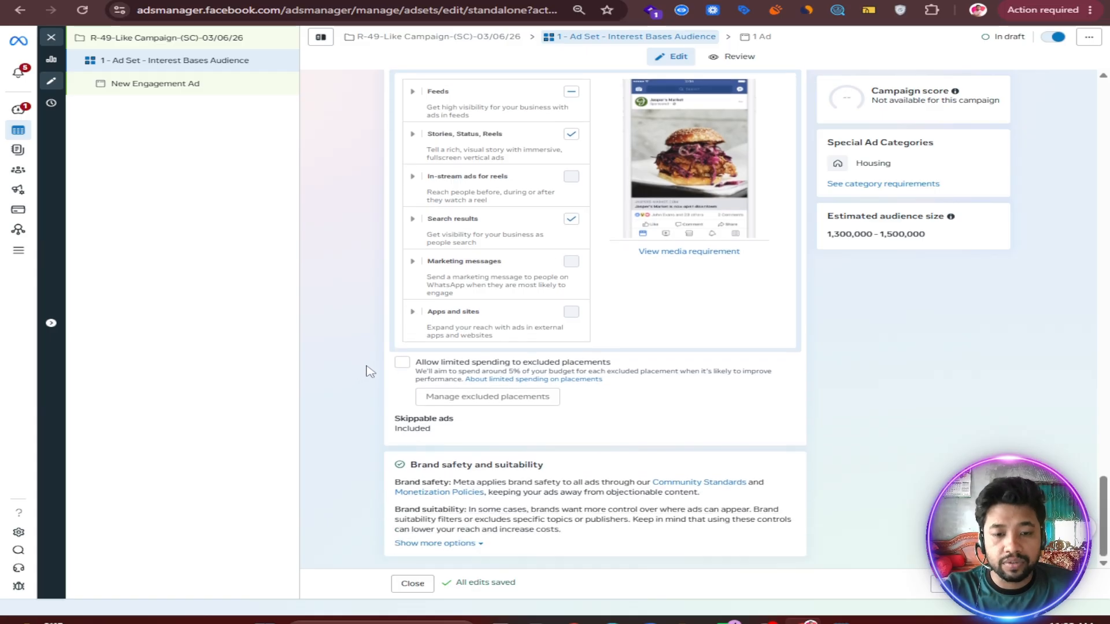
{"action": "scroll", "coordinate": [505, 277], "scroll_direction": "up", "scroll_amount": 1}
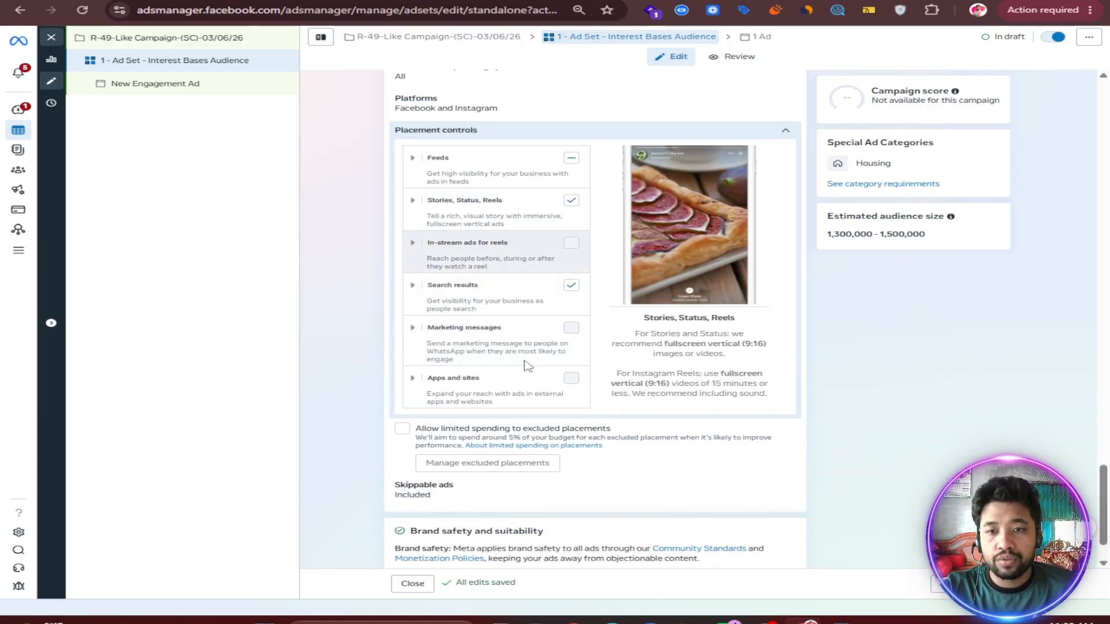
{"action": "scroll", "coordinate": [469, 331], "scroll_direction": "down", "scroll_amount": 1}
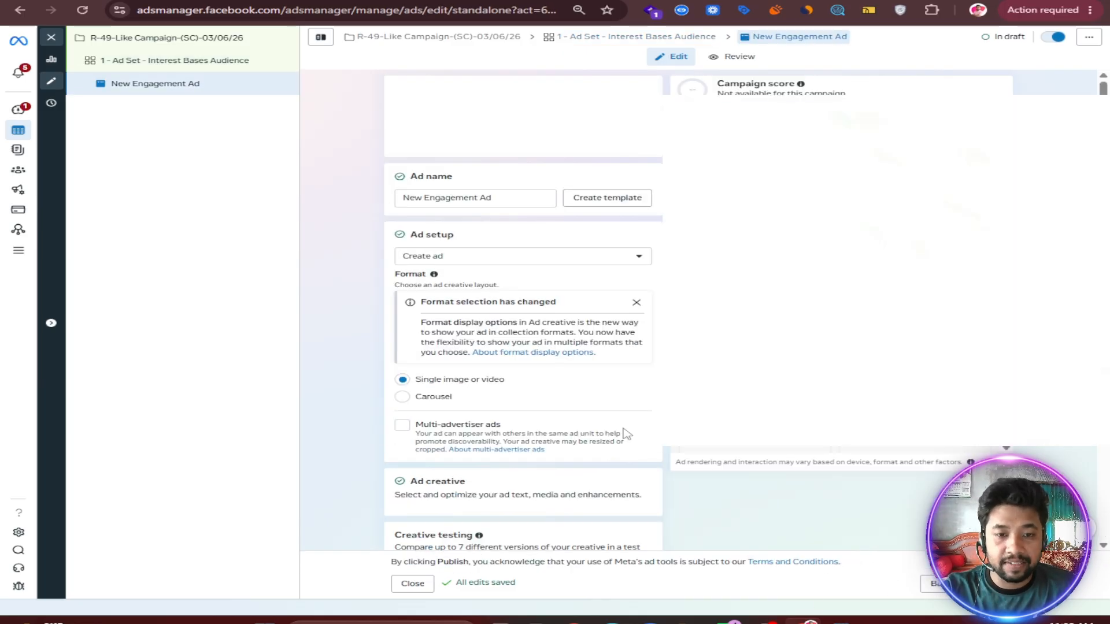
Rename the new engagement ad to "1 - Video Ads", copying the name from the Notepad notes
{"action": "key", "text": "alt+Tab"}
{"action": "left_click_drag", "start_coordinate": [590, 534], "coordinate": [498, 536]}
{"action": "right_click", "coordinate": [535, 532]}
{"action": "left_click", "coordinate": [624, 509]}
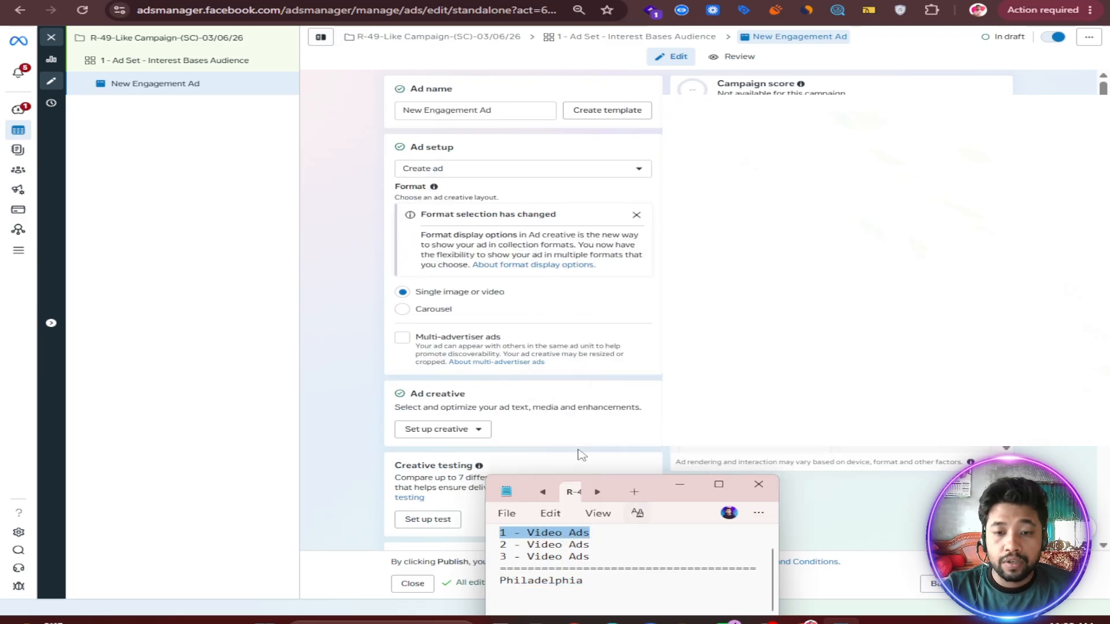
{"action": "left_click", "coordinate": [445, 124]}
{"action": "triple_click", "coordinate": [436, 110]}
{"action": "right_click", "coordinate": [469, 111]}
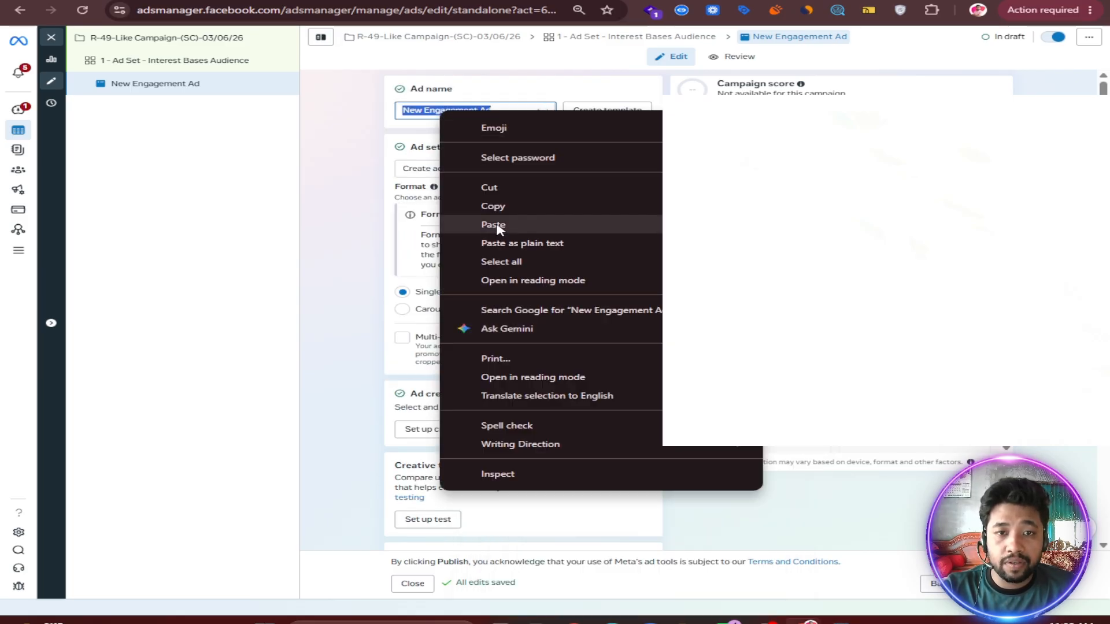
{"action": "left_click", "coordinate": [523, 223]}
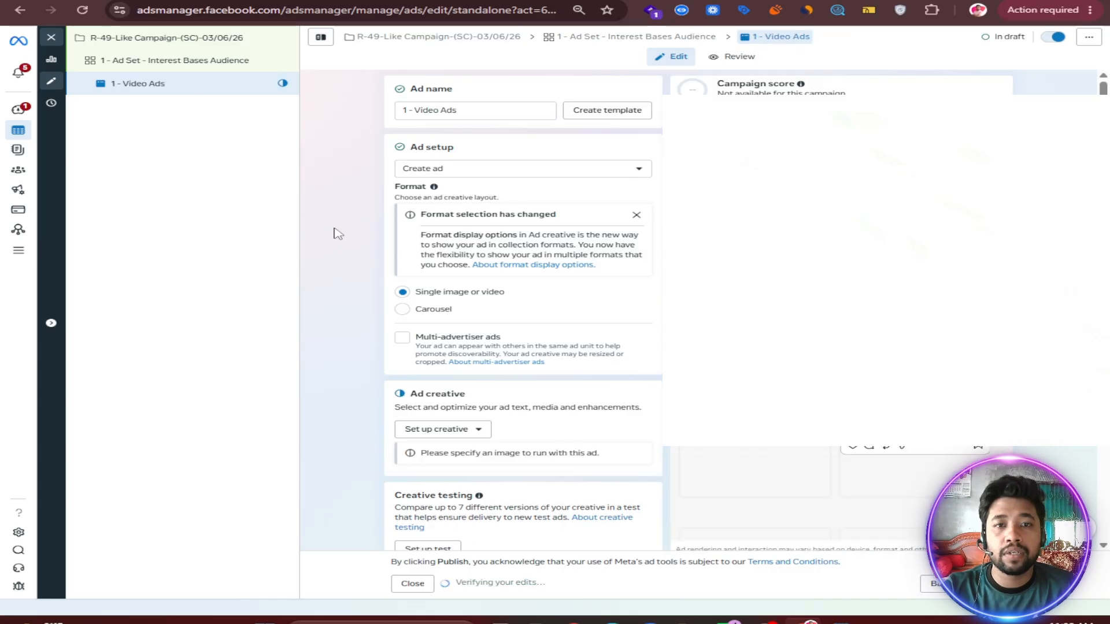
Start the ad's creative setup and choose the 1080 × 1920 video of a person on an outdoor path from the Page media
{"action": "scroll", "coordinate": [336, 233], "scroll_direction": "down", "scroll_amount": 2}
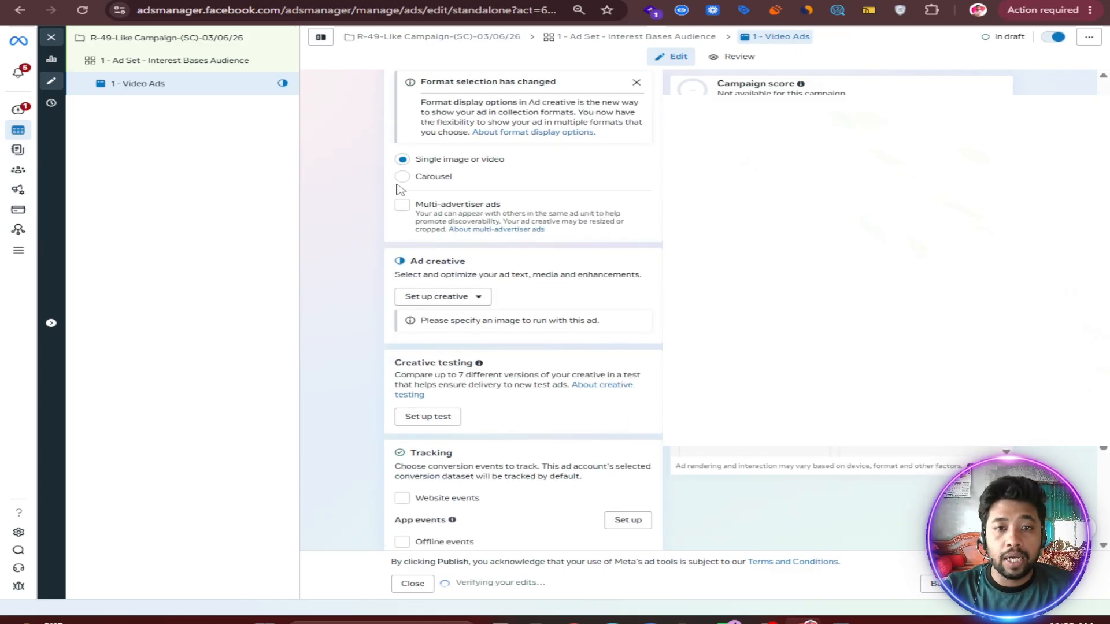
{"action": "scroll", "coordinate": [410, 197], "scroll_direction": "up", "scroll_amount": 1}
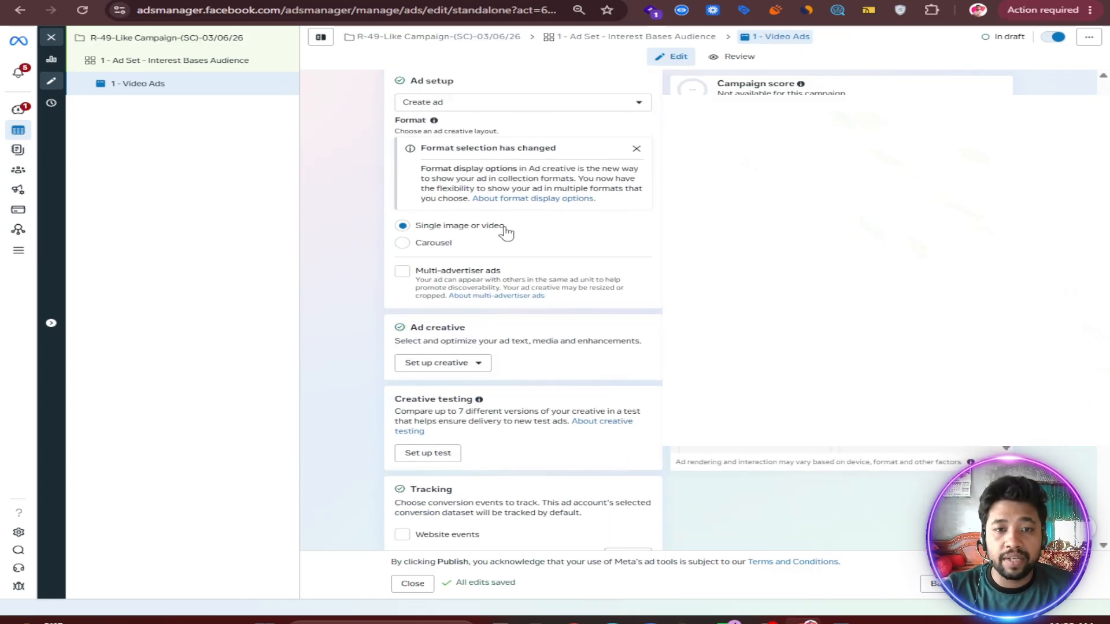
{"action": "scroll", "coordinate": [382, 283], "scroll_direction": "down", "scroll_amount": 1}
{"action": "left_click", "coordinate": [426, 296]}
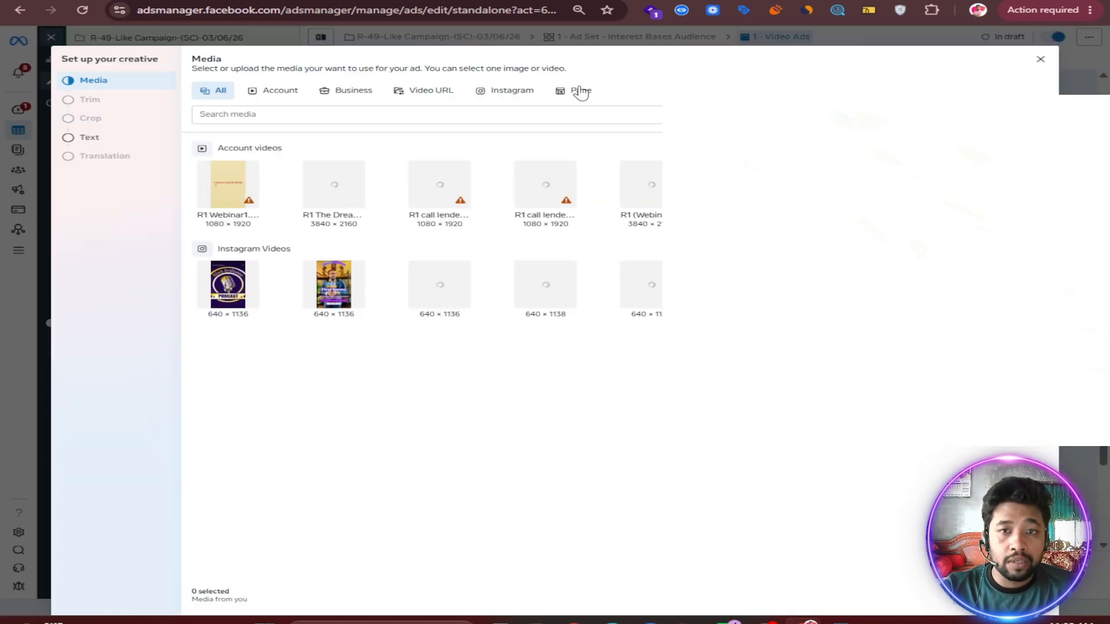
{"action": "left_click", "coordinate": [574, 90]}
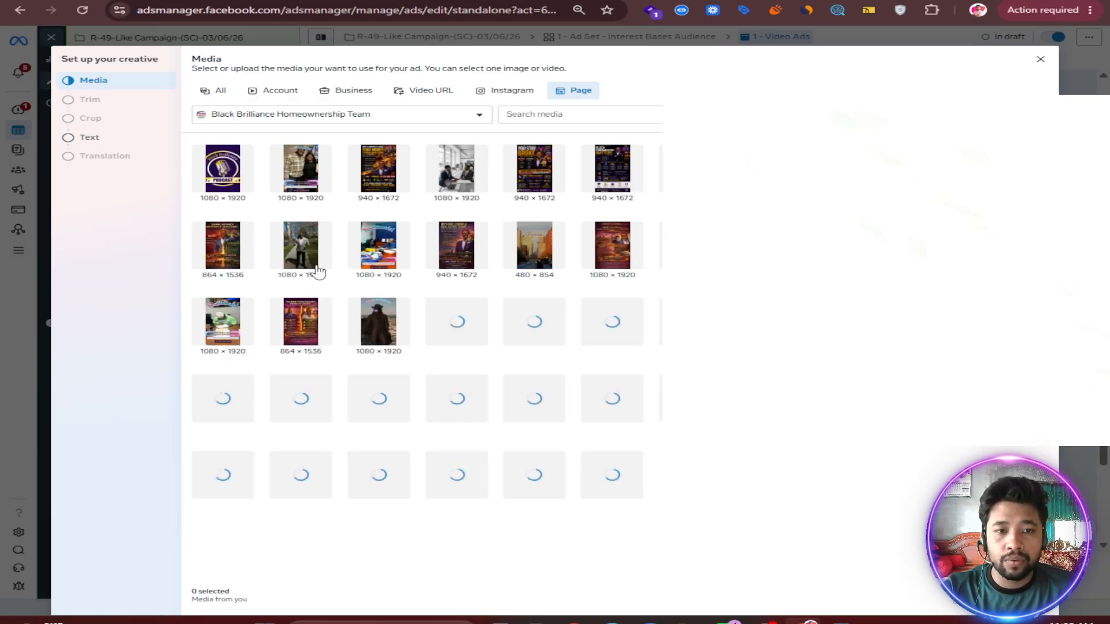
{"action": "left_click", "coordinate": [300, 245]}
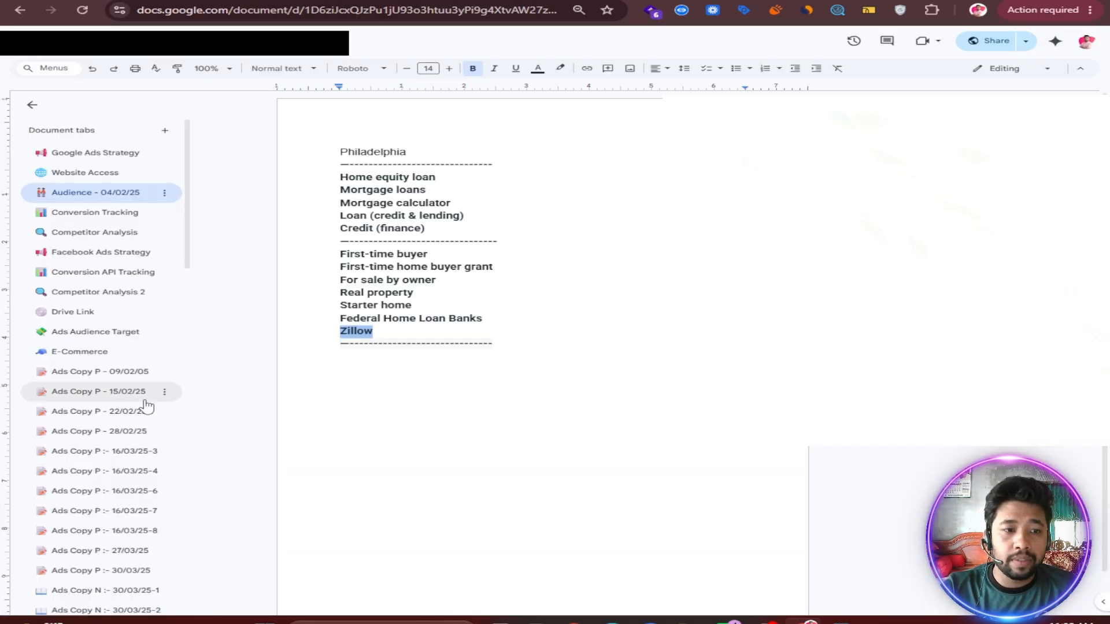
Copy the "YOU'RE NOT FAR From OWNING…" ad copy through its hashtags from the first 21/04 ad copy tab in Google Docs
{"action": "scroll", "coordinate": [138, 404], "scroll_direction": "down", "scroll_amount": 5}
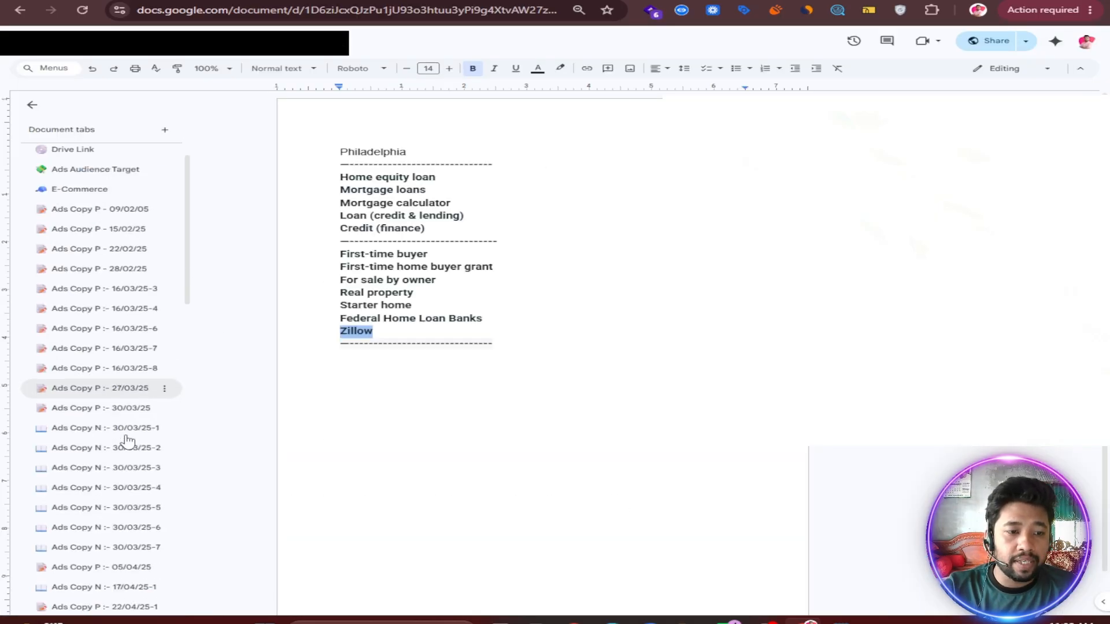
{"action": "scroll", "coordinate": [121, 434], "scroll_direction": "down", "scroll_amount": 10}
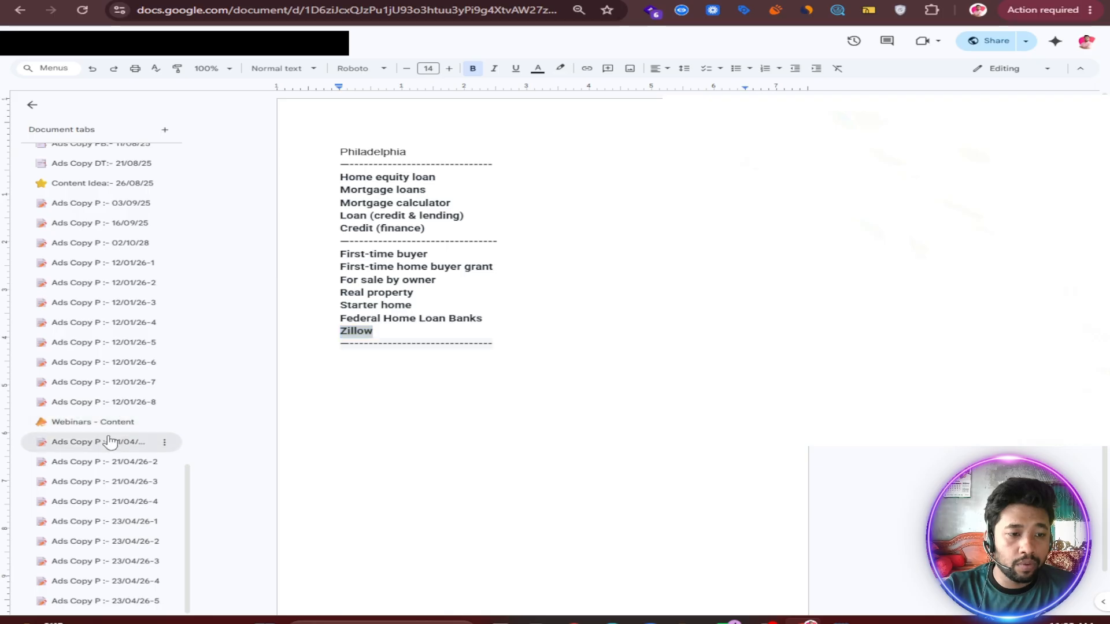
{"action": "left_click", "coordinate": [112, 442]}
{"action": "scroll", "coordinate": [393, 318], "scroll_direction": "down", "scroll_amount": 3}
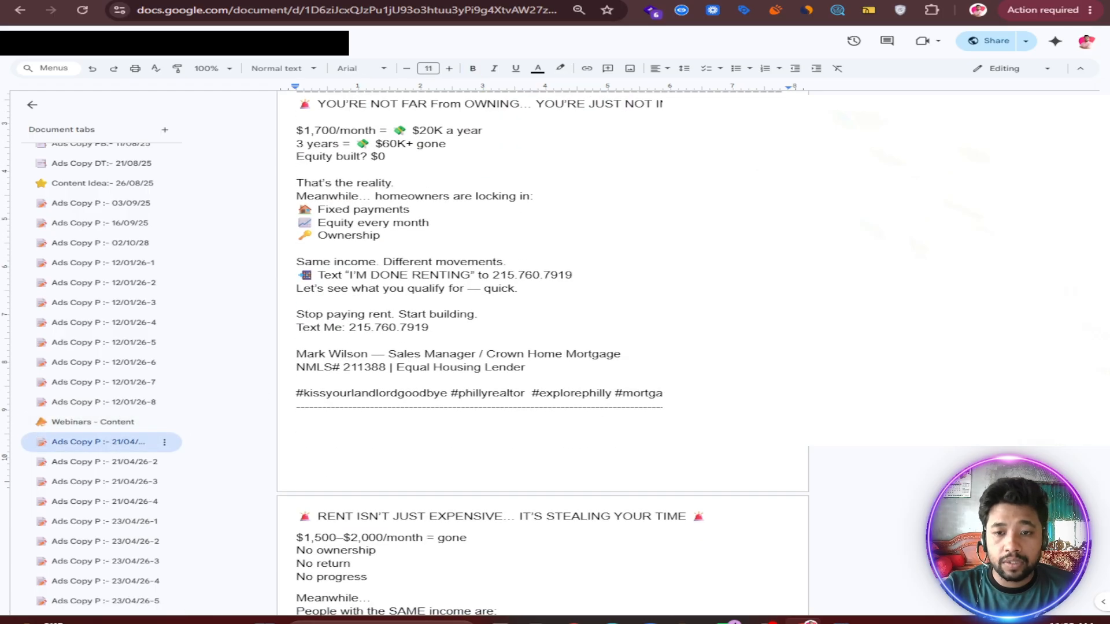
{"action": "left_click_drag", "start_coordinate": [690, 396], "coordinate": [297, 171]}
{"action": "scroll", "coordinate": [296, 289], "scroll_direction": "up", "scroll_amount": 1}
{"action": "right_click", "coordinate": [340, 176]}
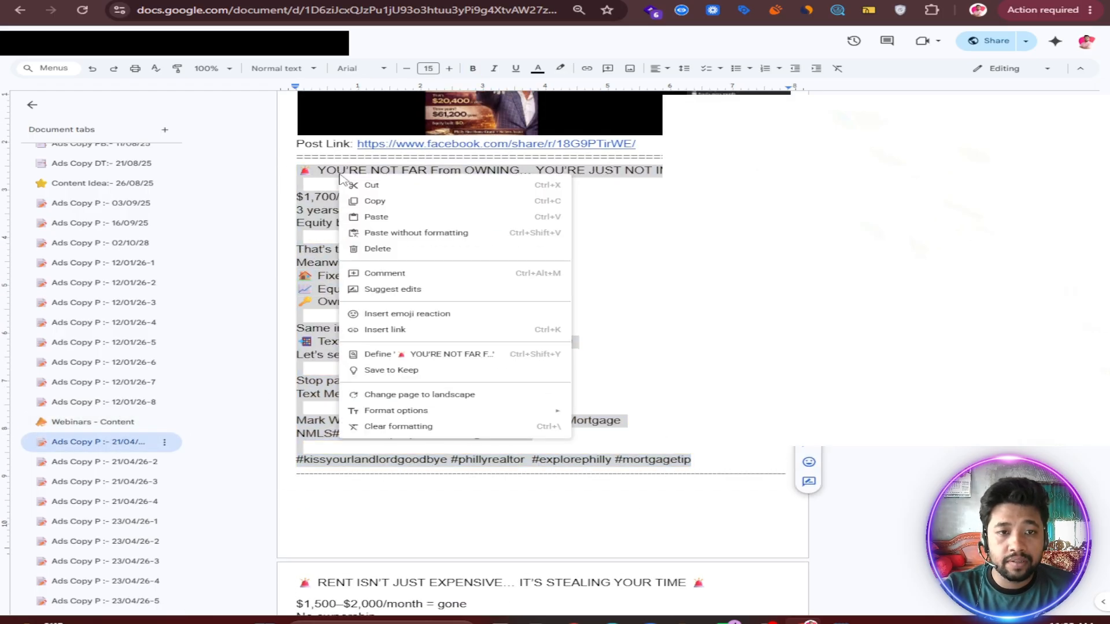
{"action": "left_click", "coordinate": [379, 202]}
Switch back to Ads Manager and paste the copied ad copy as the ad's primary text
{"action": "key", "text": "ctrl+Tab"}
{"action": "left_click", "coordinate": [234, 111]}
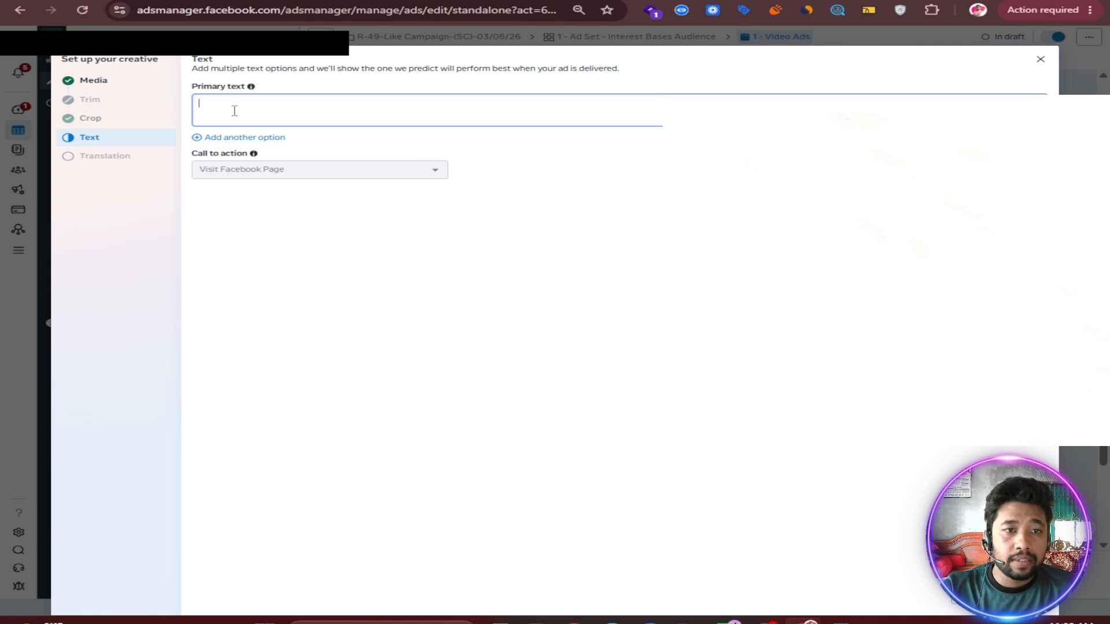
{"action": "right_click", "coordinate": [226, 110]}
{"action": "right_click", "coordinate": [213, 113]}
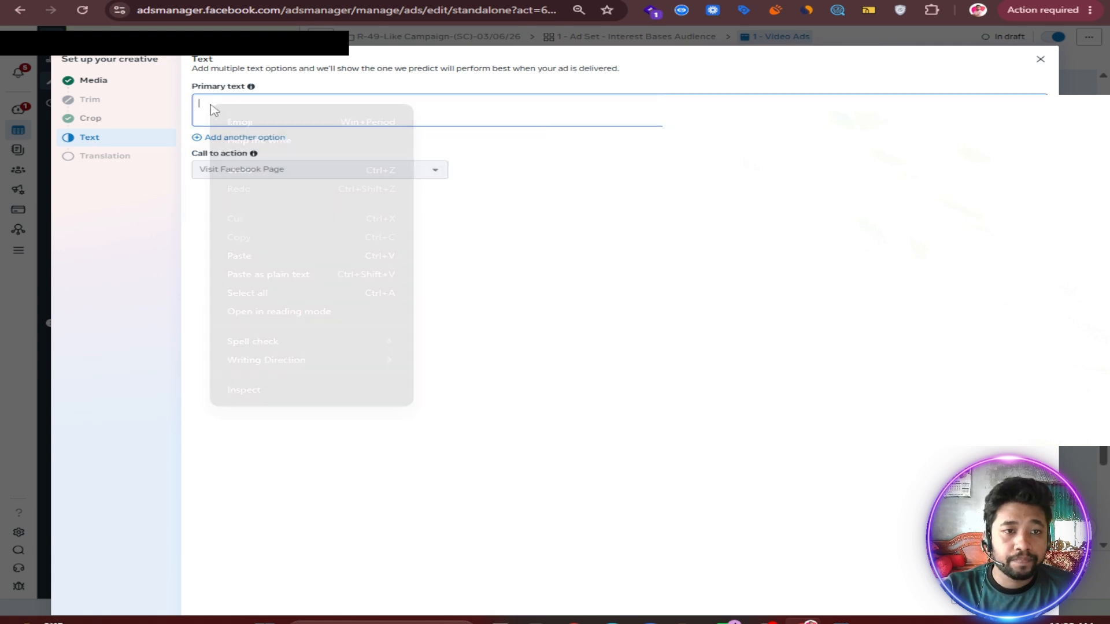
{"action": "left_click", "coordinate": [239, 256]}
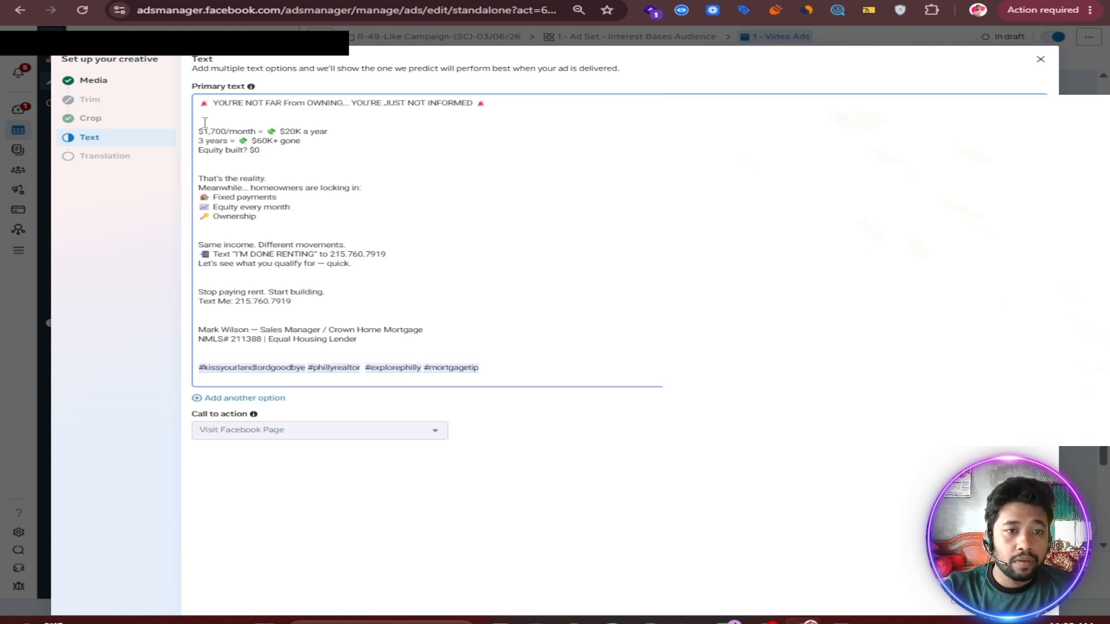
Remove the extra blank lines between the primary text's paragraphs and finish the creative setup
{"action": "key", "text": "BackSpace"}
{"action": "left_click", "coordinate": [209, 163]}
{"action": "key", "text": "BackSpace"}
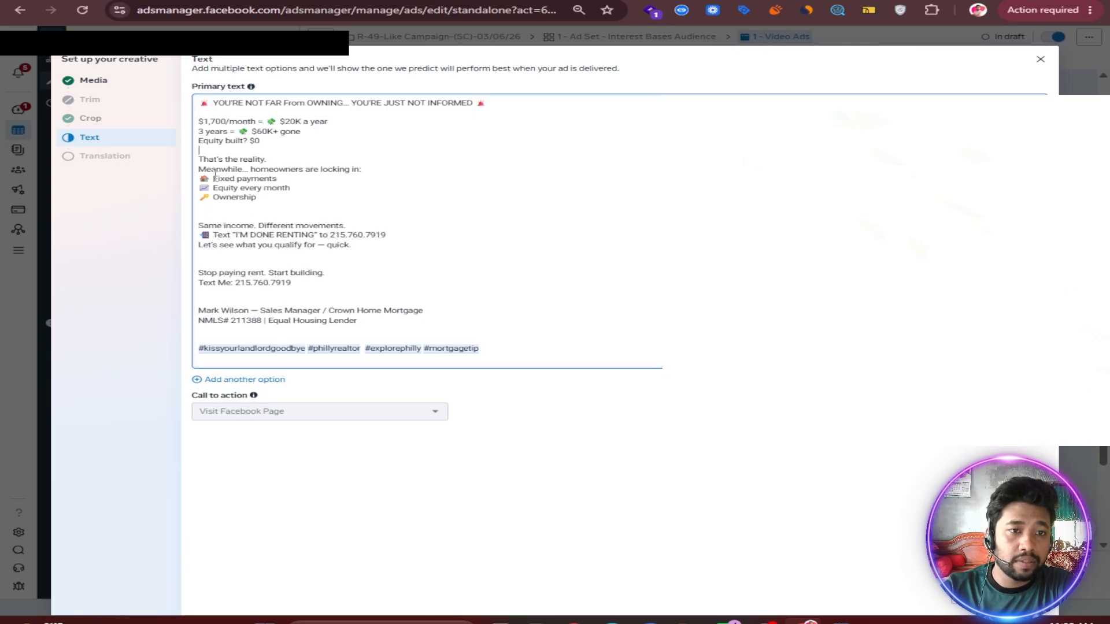
{"action": "left_click", "coordinate": [210, 220]}
{"action": "key", "text": "BackSpace"}
{"action": "left_click", "coordinate": [212, 255]}
{"action": "key", "text": "BackSpace"}
{"action": "left_click", "coordinate": [212, 283]}
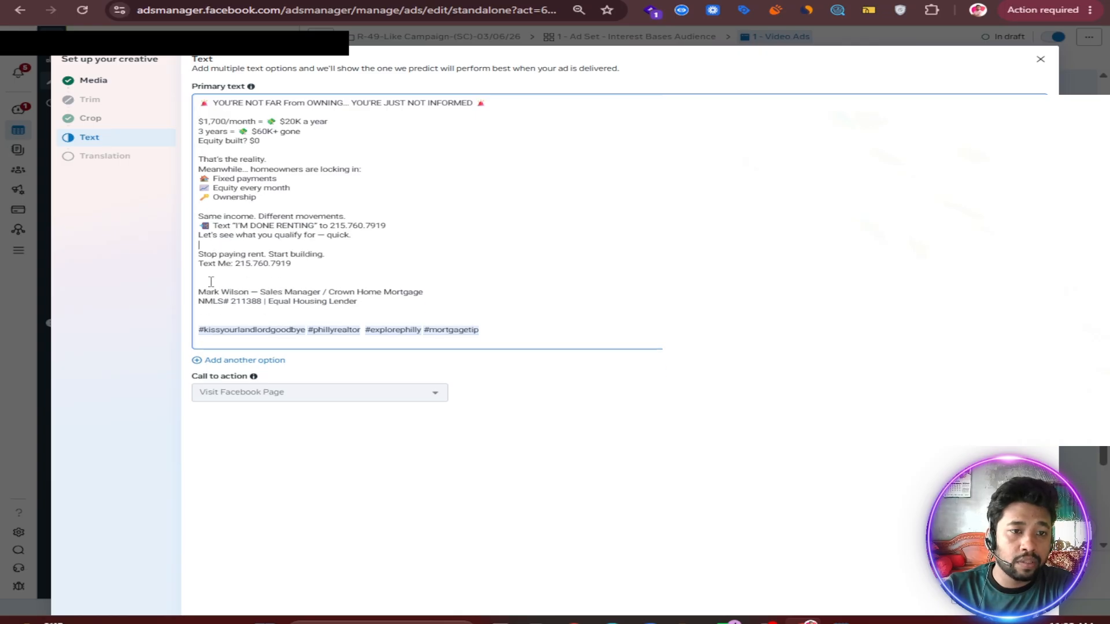
{"action": "key", "text": "BackSpace"}
{"action": "left_click", "coordinate": [211, 302]}
{"action": "key", "text": "BackSpace"}
{"action": "key", "text": "BackSpace"}
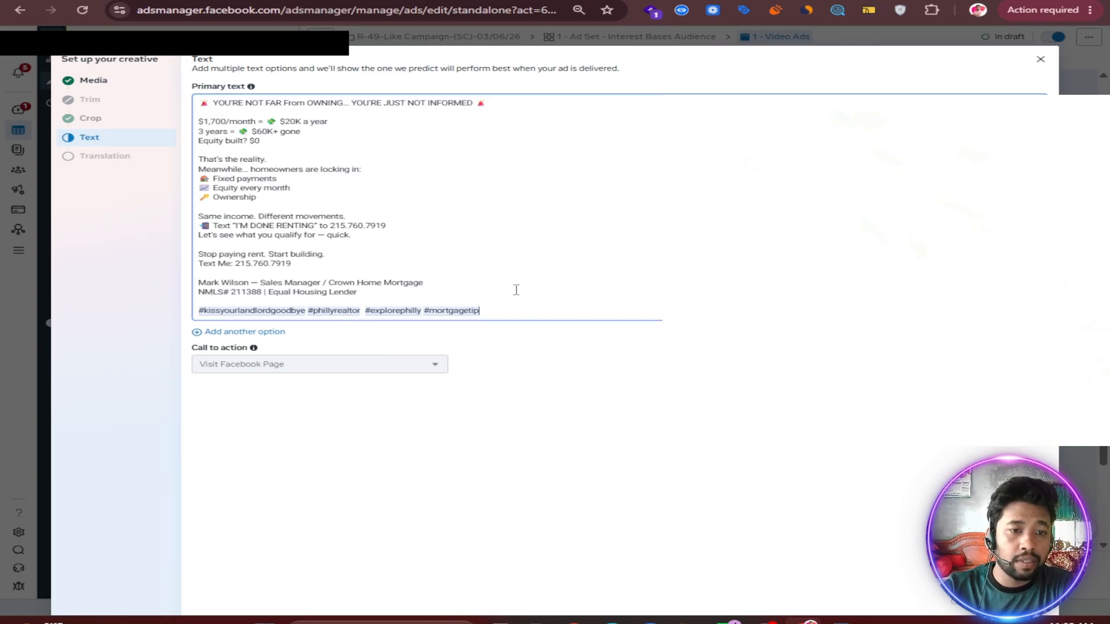
{"action": "left_click", "coordinate": [641, 471]}
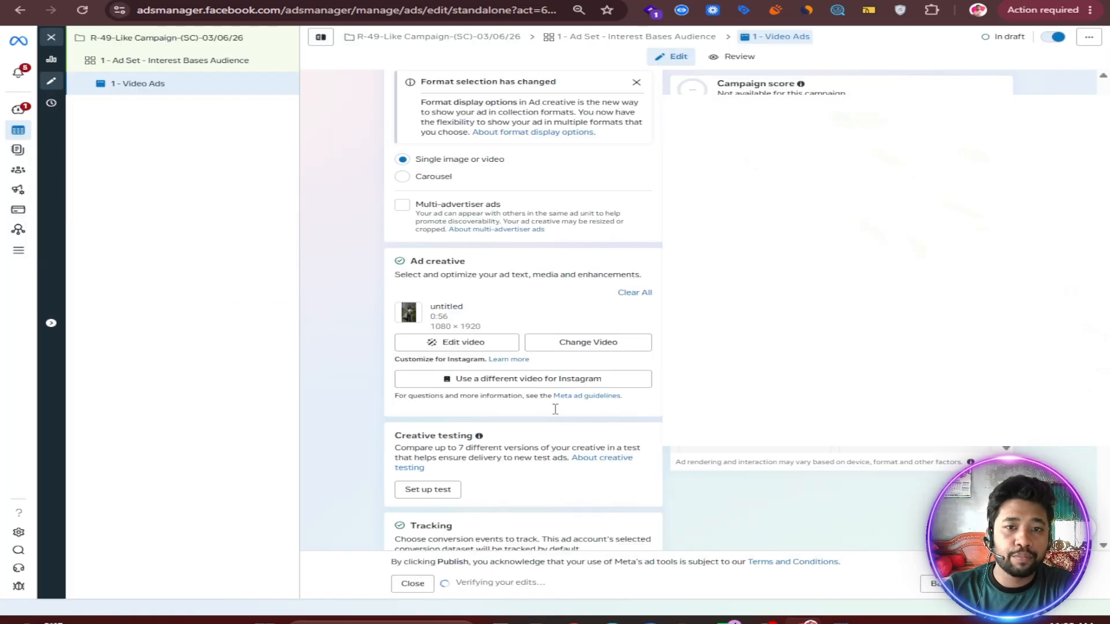
Set the video's thumbnail to manual, choose the second suggested image and save the video edits
{"action": "scroll", "coordinate": [555, 312], "scroll_direction": "down", "scroll_amount": 1}
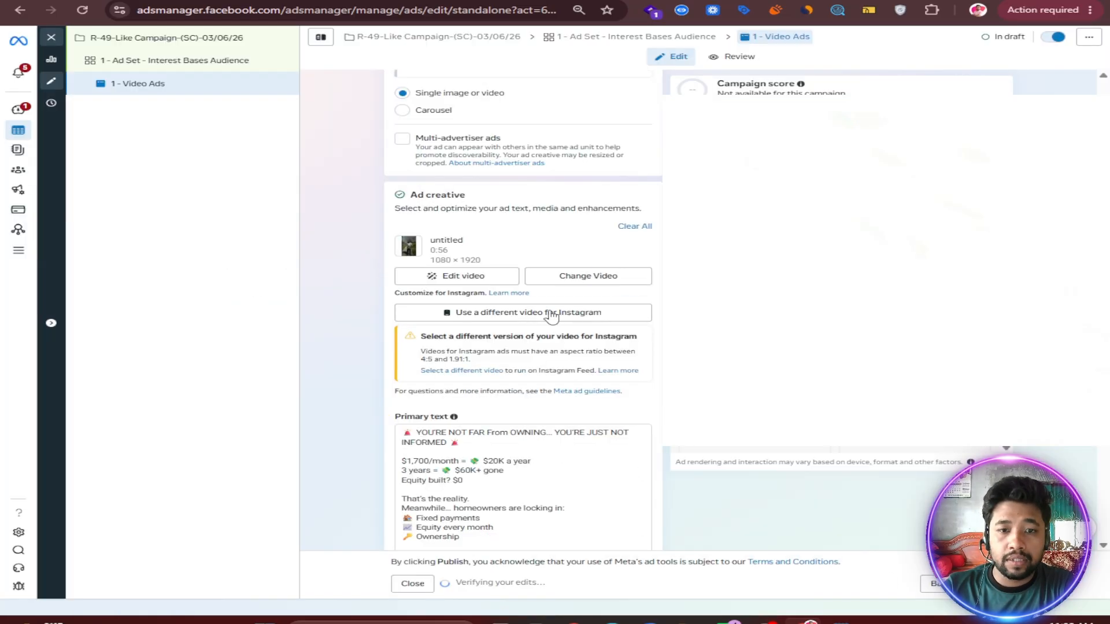
{"action": "left_click", "coordinate": [476, 276]}
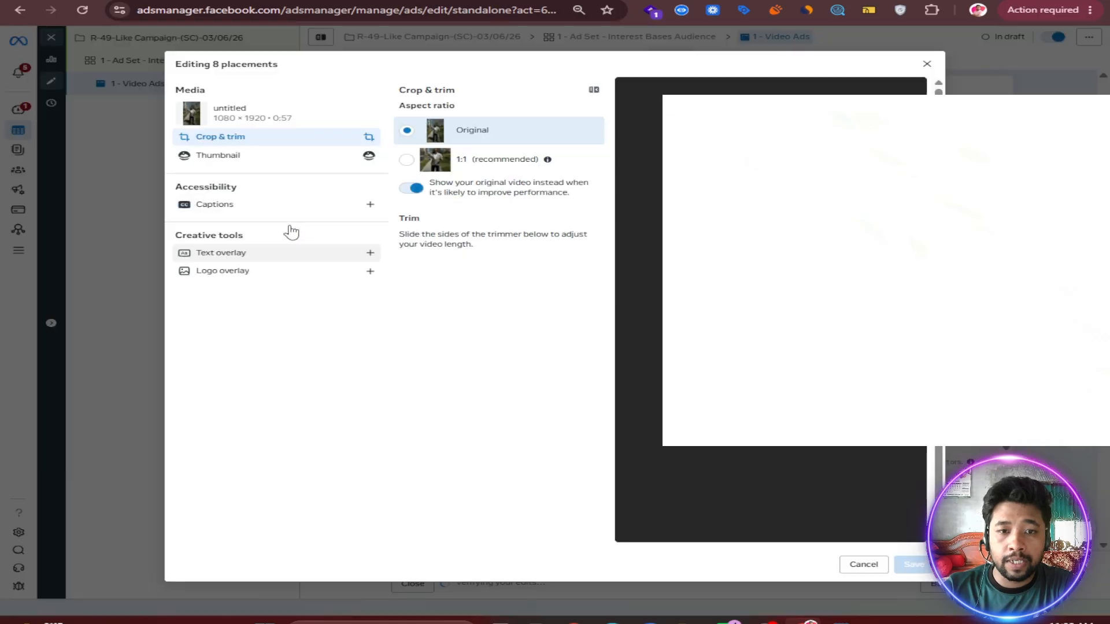
{"action": "left_click", "coordinate": [237, 161]}
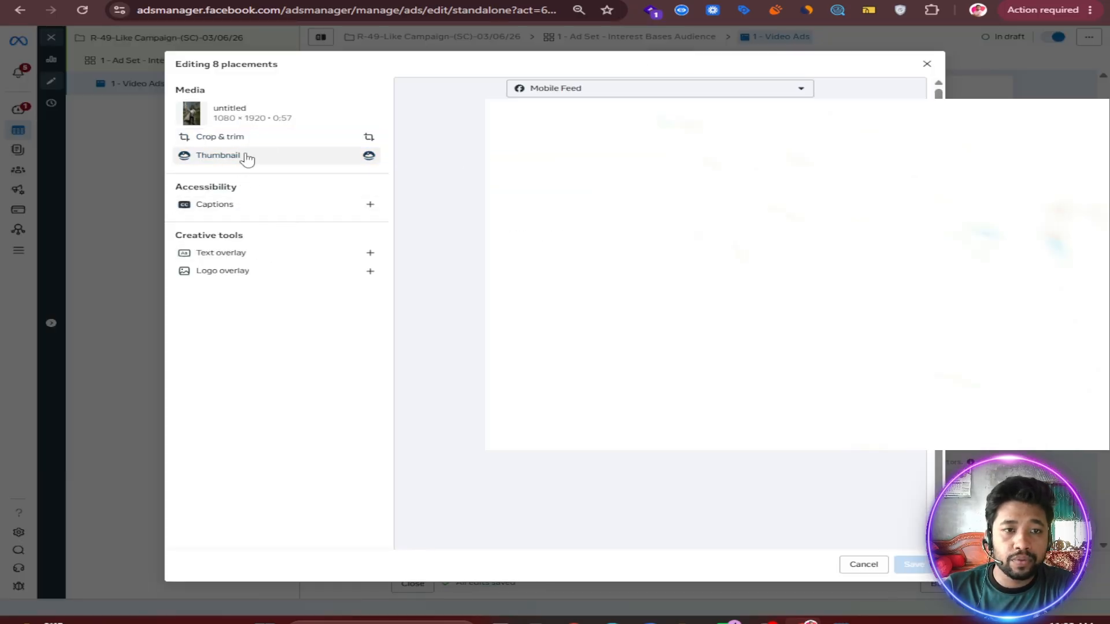
{"action": "left_click", "coordinate": [248, 158]}
{"action": "left_click", "coordinate": [546, 138]}
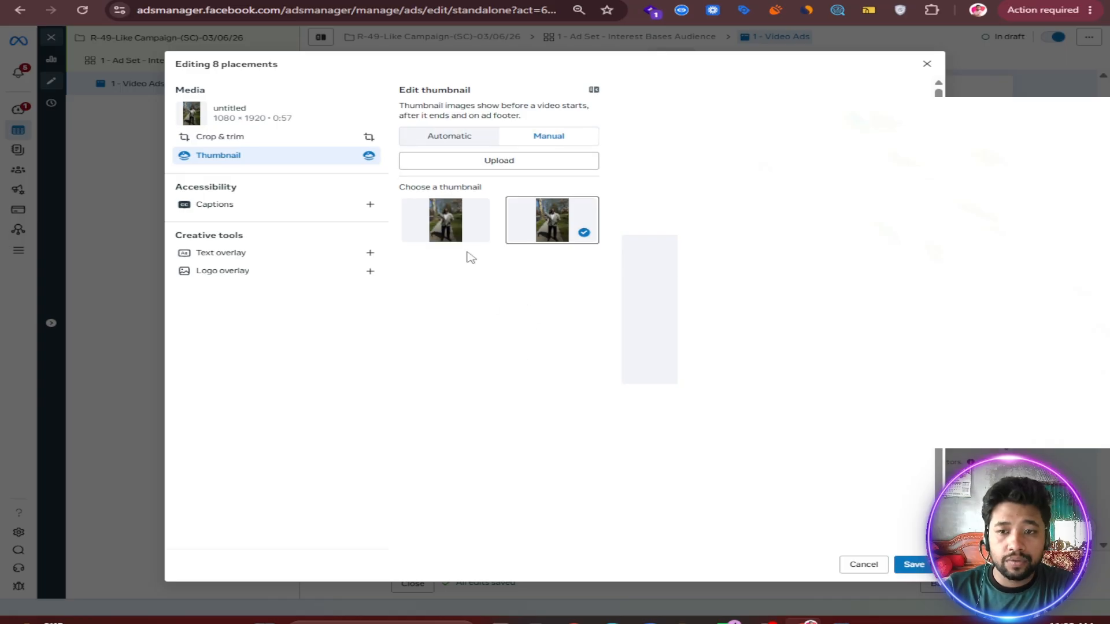
{"action": "left_click", "coordinate": [445, 226]}
{"action": "left_click", "coordinate": [543, 229]}
{"action": "left_click", "coordinate": [913, 564]}
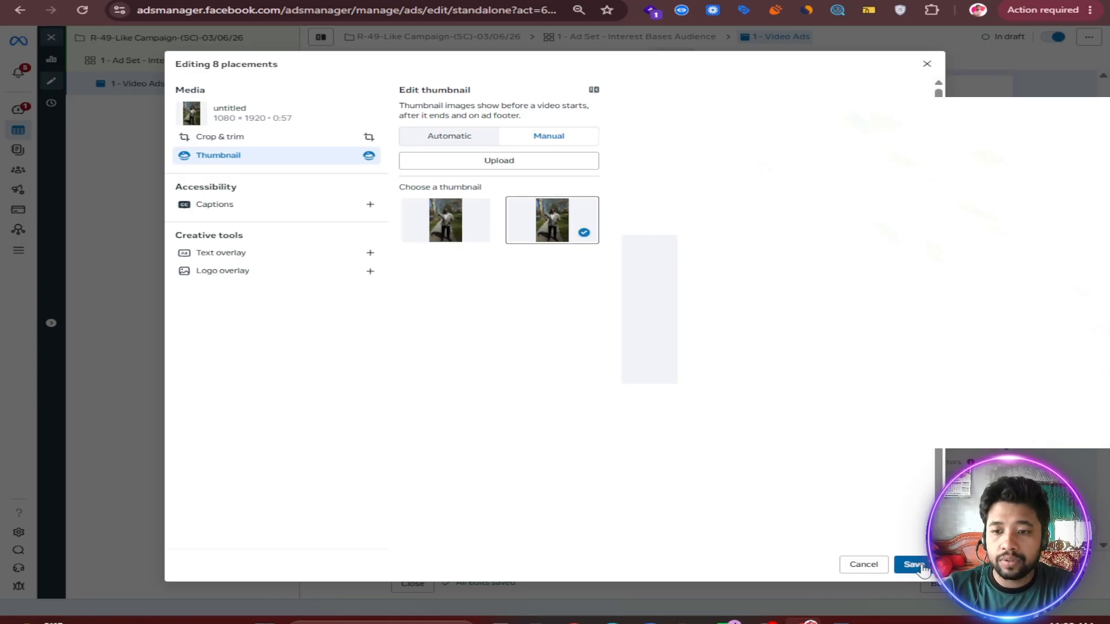
Review the ad's text and tracking settings, and its advanced preview across feed, Stories, Reels and search placements
{"action": "scroll", "coordinate": [381, 349], "scroll_direction": "down", "scroll_amount": 10}
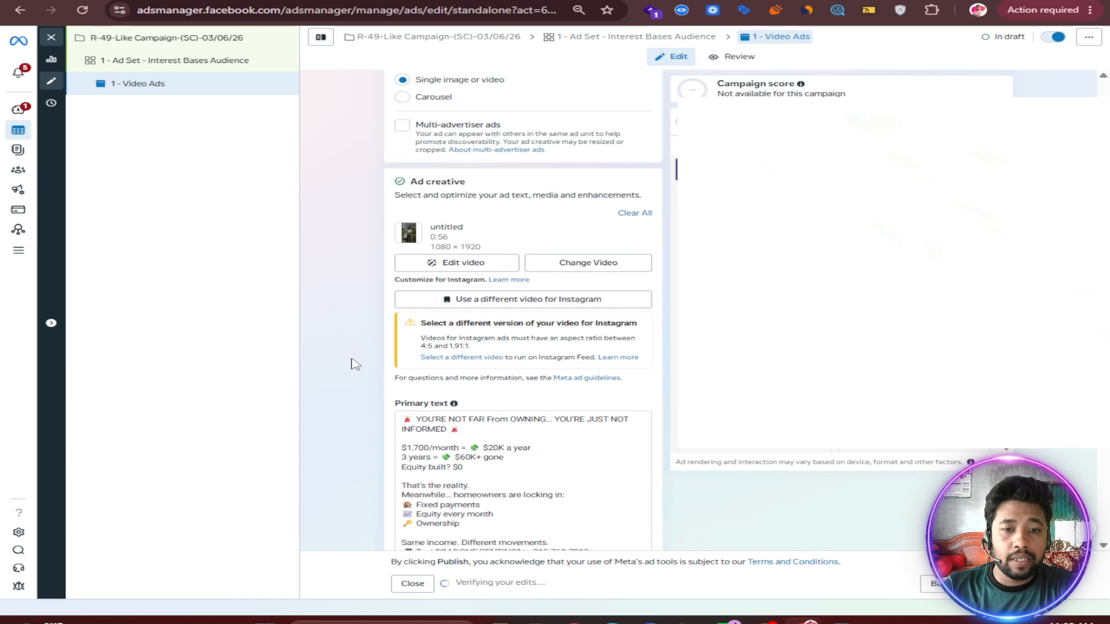
{"action": "scroll", "coordinate": [341, 377], "scroll_direction": "down", "scroll_amount": 1}
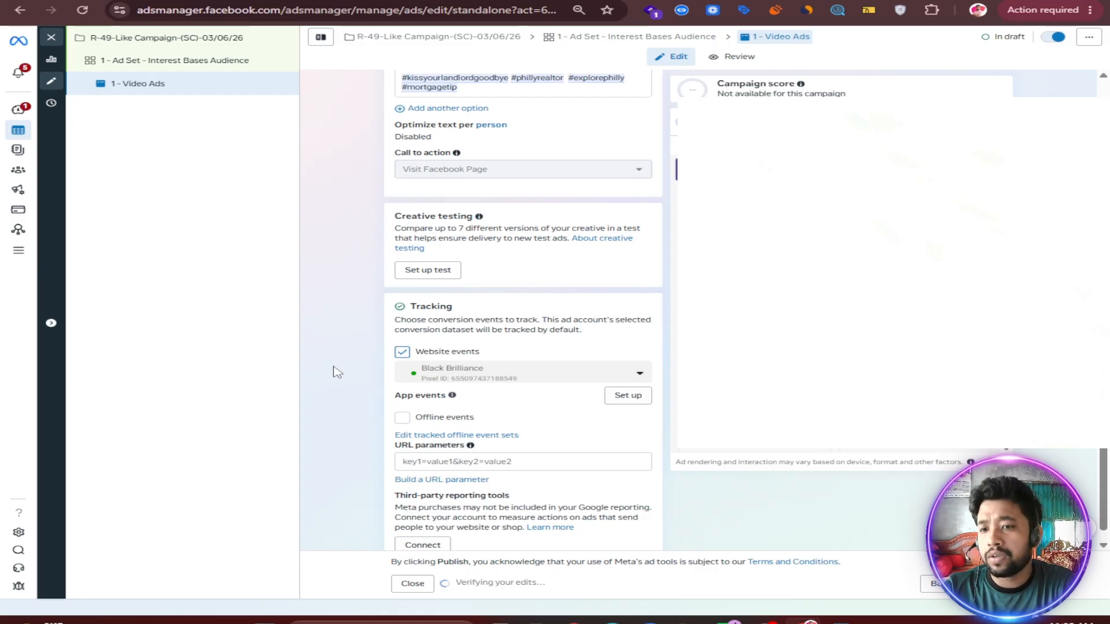
{"action": "scroll", "coordinate": [338, 372], "scroll_direction": "up", "scroll_amount": 3}
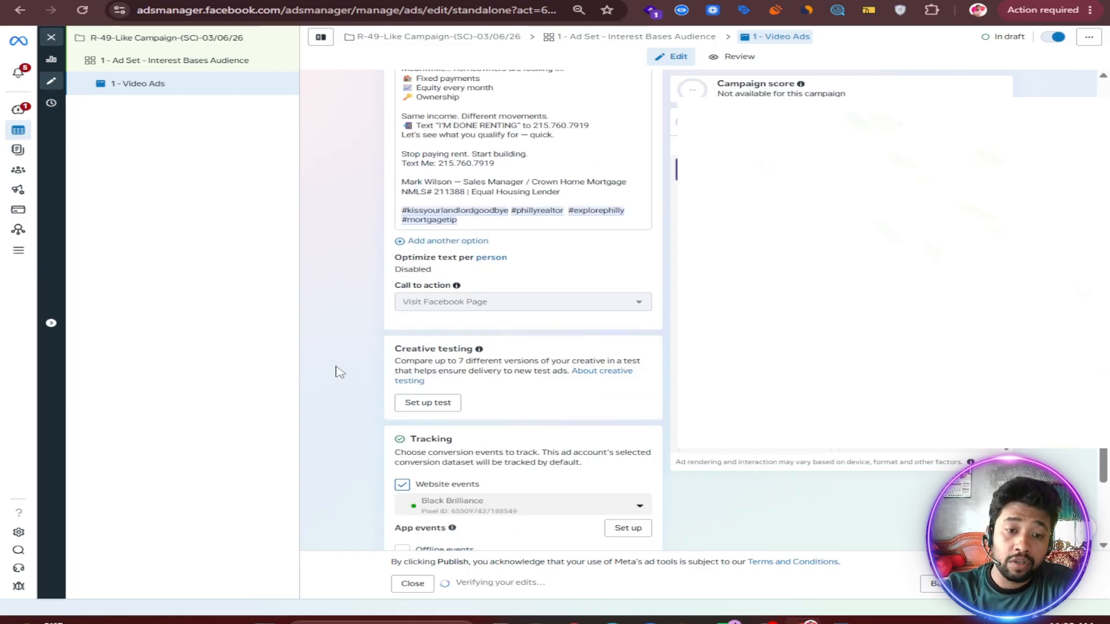
{"action": "scroll", "coordinate": [338, 372], "scroll_direction": "up", "scroll_amount": 12}
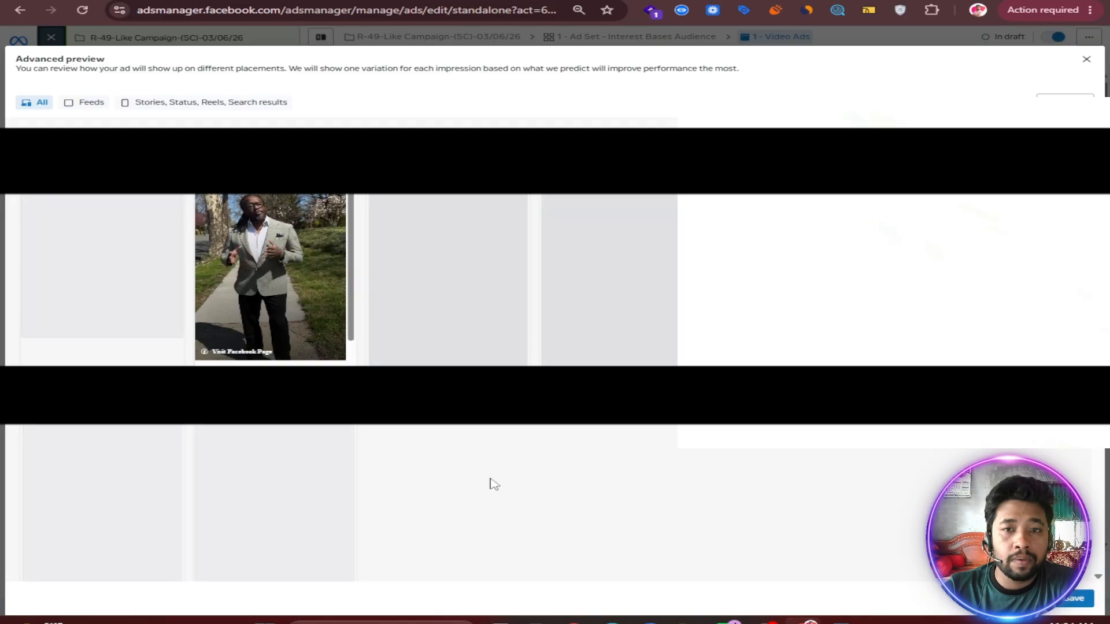
{"action": "scroll", "coordinate": [509, 480], "scroll_direction": "down", "scroll_amount": 4}
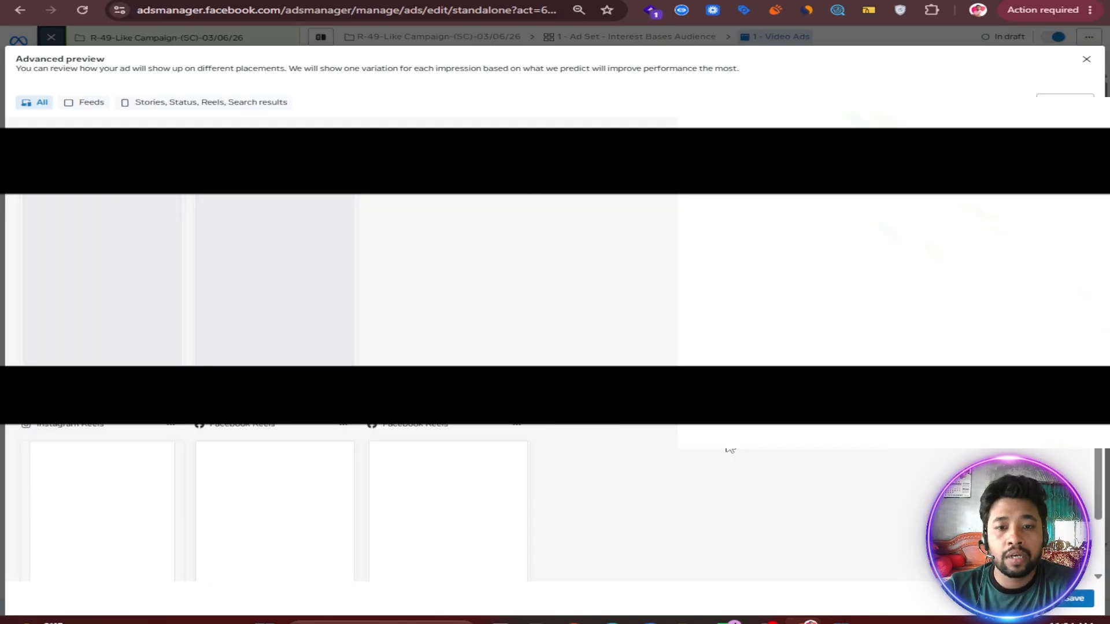
{"action": "scroll", "coordinate": [649, 447], "scroll_direction": "up", "scroll_amount": 5}
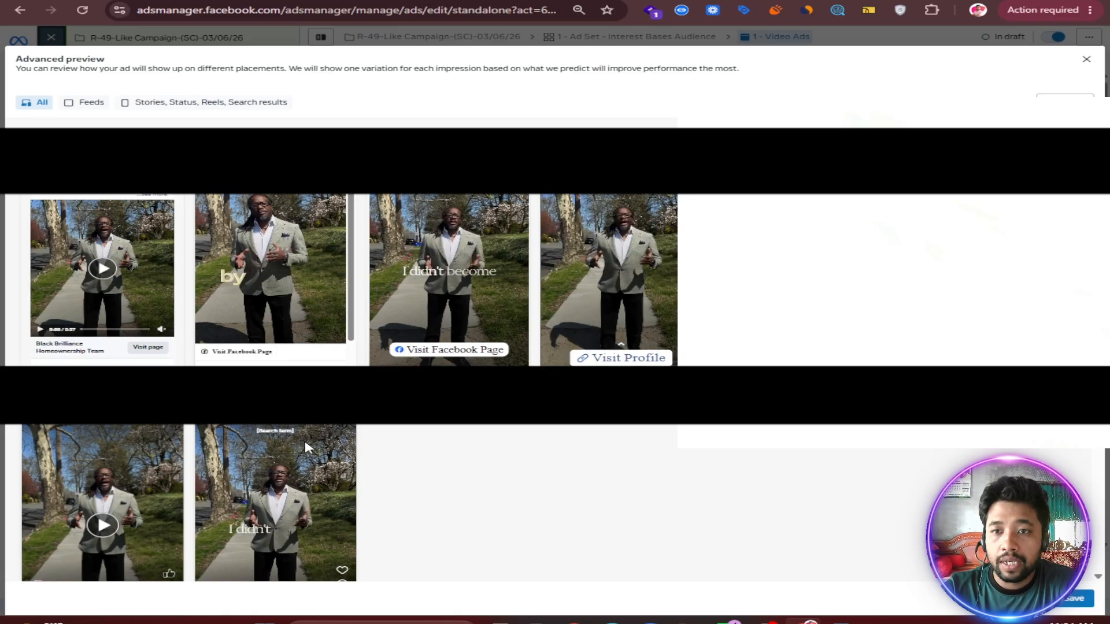
{"action": "scroll", "coordinate": [304, 446], "scroll_direction": "down", "scroll_amount": 3}
{"action": "scroll", "coordinate": [279, 451], "scroll_direction": "up", "scroll_amount": 3}
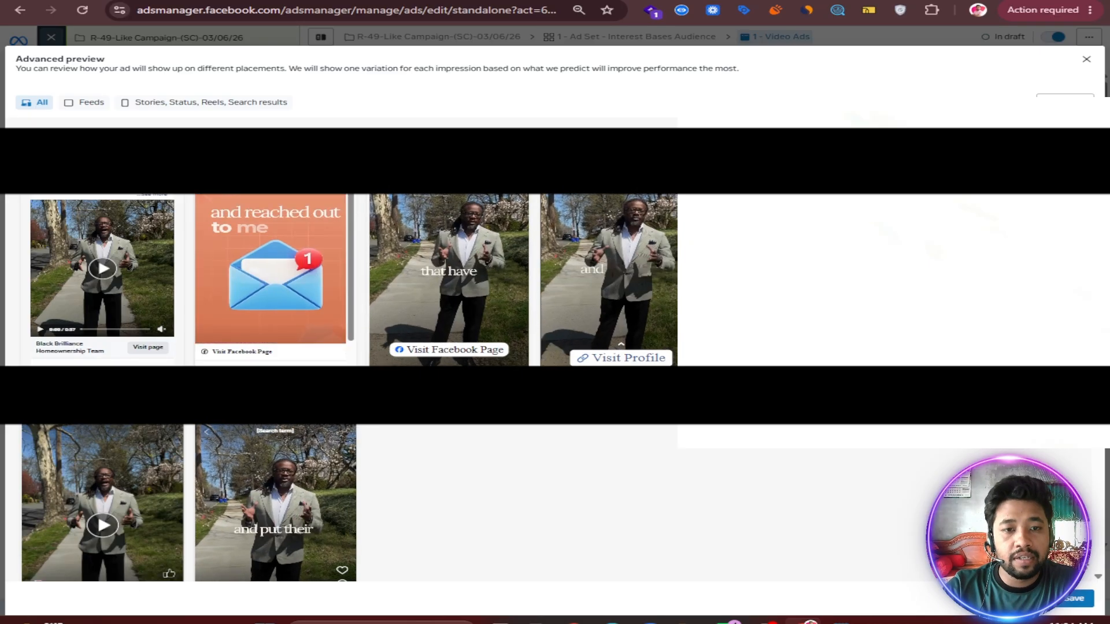
{"action": "left_click", "coordinate": [1086, 59]}
Duplicate the "1 - Video Ads" ad into the original campaign as one copy, keeping existing reactions, comments and shares
{"action": "scroll", "coordinate": [493, 385], "scroll_direction": "down", "scroll_amount": 15}
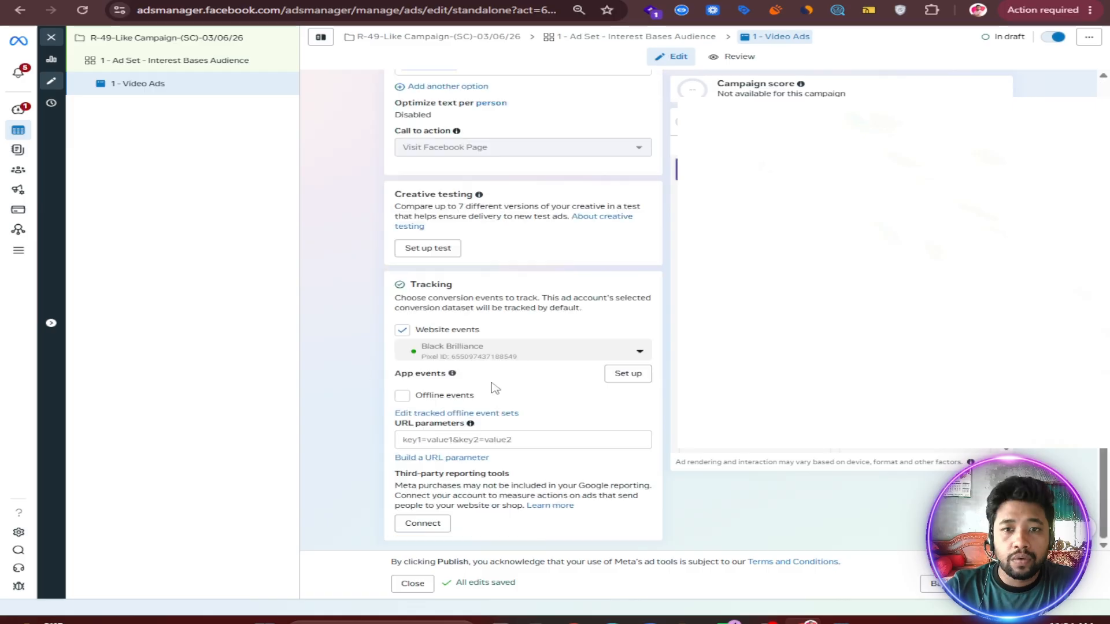
{"action": "scroll", "coordinate": [504, 382], "scroll_direction": "up", "scroll_amount": 4}
{"action": "scroll", "coordinate": [503, 381], "scroll_direction": "up", "scroll_amount": 10}
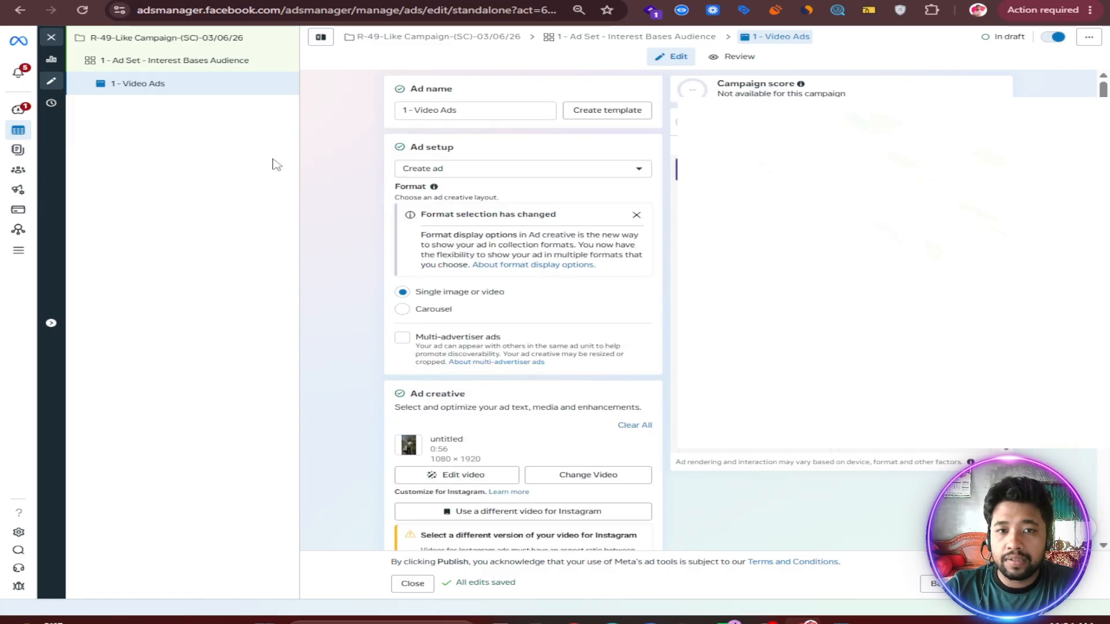
{"action": "left_click", "coordinate": [279, 86]}
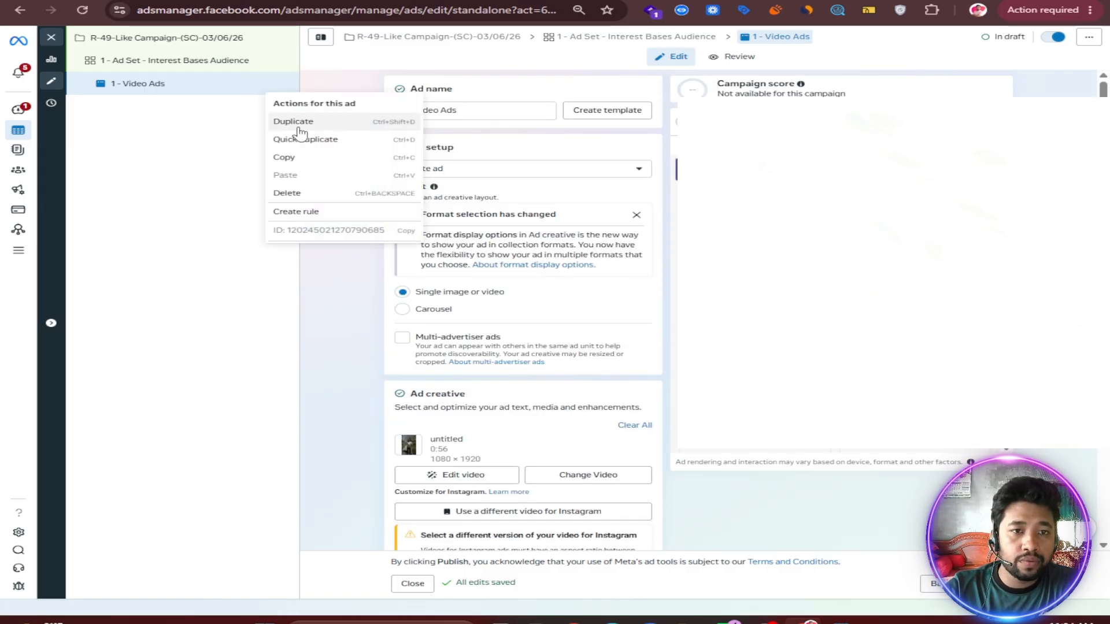
{"action": "left_click", "coordinate": [296, 125]}
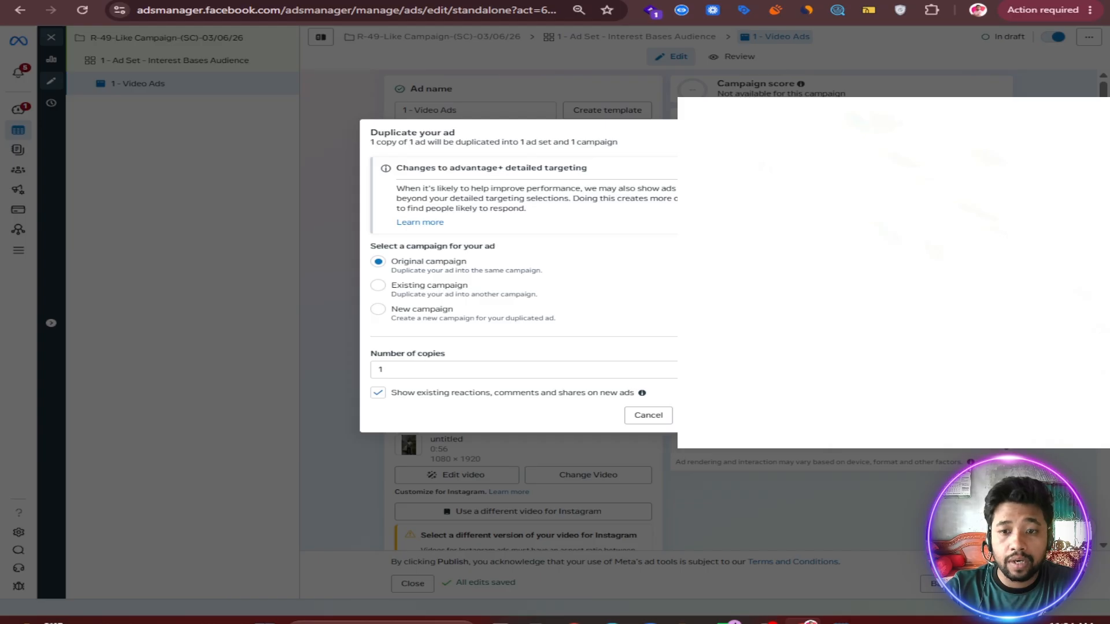
{"action": "left_click", "coordinate": [708, 415]}
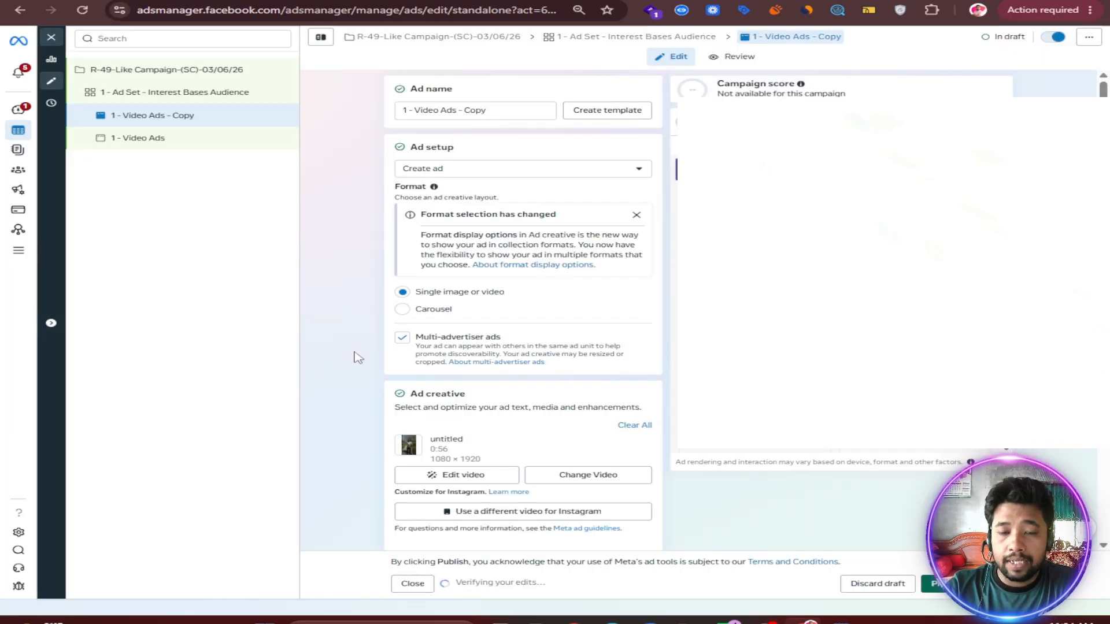
Rename the duplicated ad to "2 - Video Ads"
{"action": "left_click", "coordinate": [516, 114]}
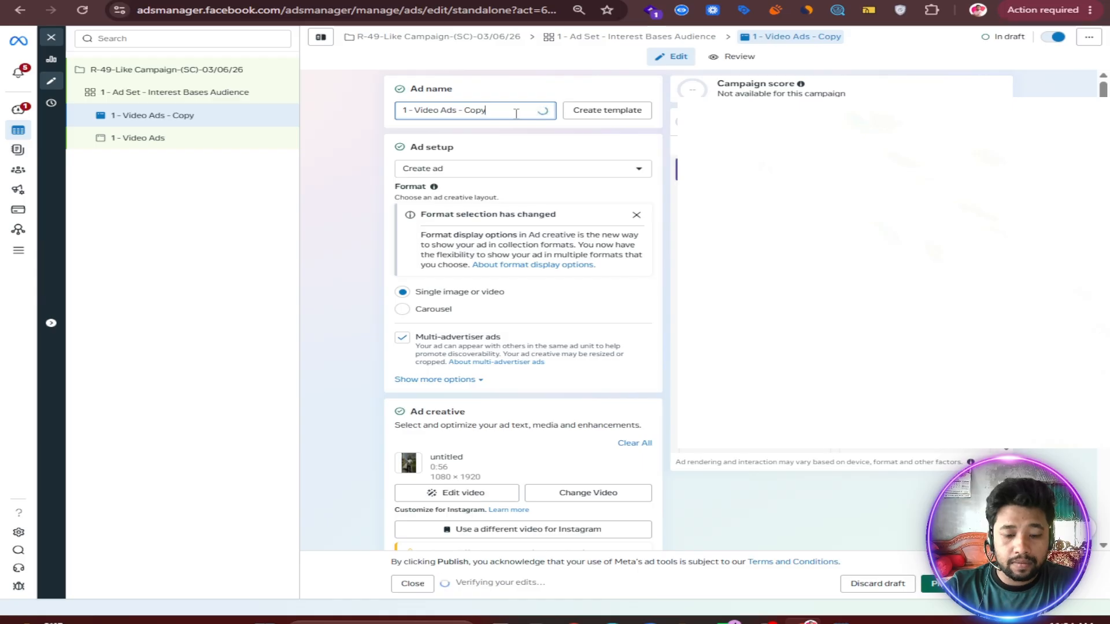
{"action": "key", "text": "BackSpace"}
{"action": "key", "text": "BackSpace"}
{"action": "key", "text": "BackSpace"}
{"action": "key", "text": "BackSpace"}
{"action": "key", "text": "BackSpace"}
{"action": "key", "text": "BackSpace"}
{"action": "key", "text": "BackSpace"}
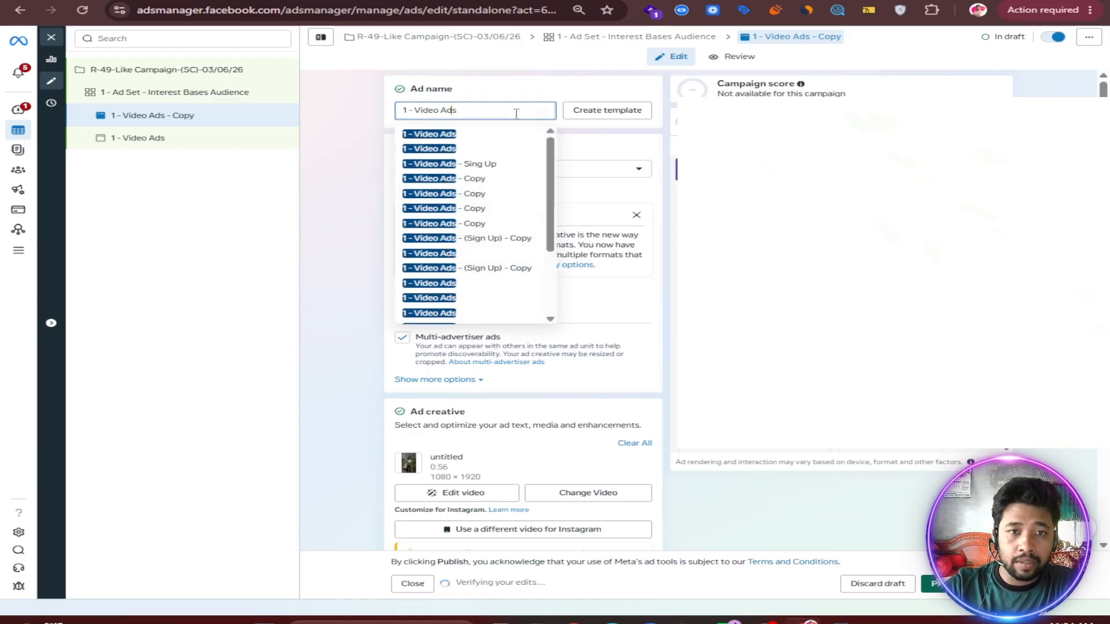
{"action": "key", "text": "Left"}
{"action": "key", "text": "Left"}
{"action": "key", "text": "Left"}
{"action": "key", "text": "Left"}
{"action": "key", "text": "Left"}
{"action": "key", "text": "Left"}
{"action": "key", "text": "Left"}
{"action": "key", "text": "Left"}
{"action": "key", "text": "Left"}
{"action": "key", "text": "Left"}
{"action": "key", "text": "Left"}
{"action": "key", "text": "BackSpace"}
{"action": "type", "text": "2"}
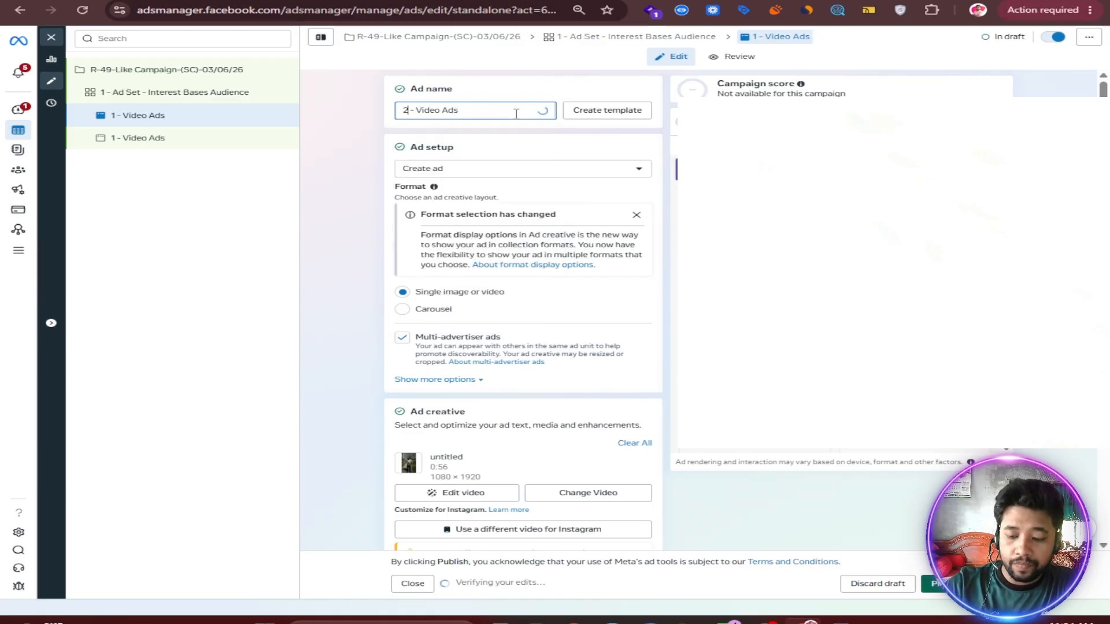
{"action": "left_click", "coordinate": [353, 240]}
Replace the duplicated ad's video with the 2160 × 3840 video "08 = 01-26.mov"
{"action": "scroll", "coordinate": [347, 249], "scroll_direction": "down", "scroll_amount": 2}
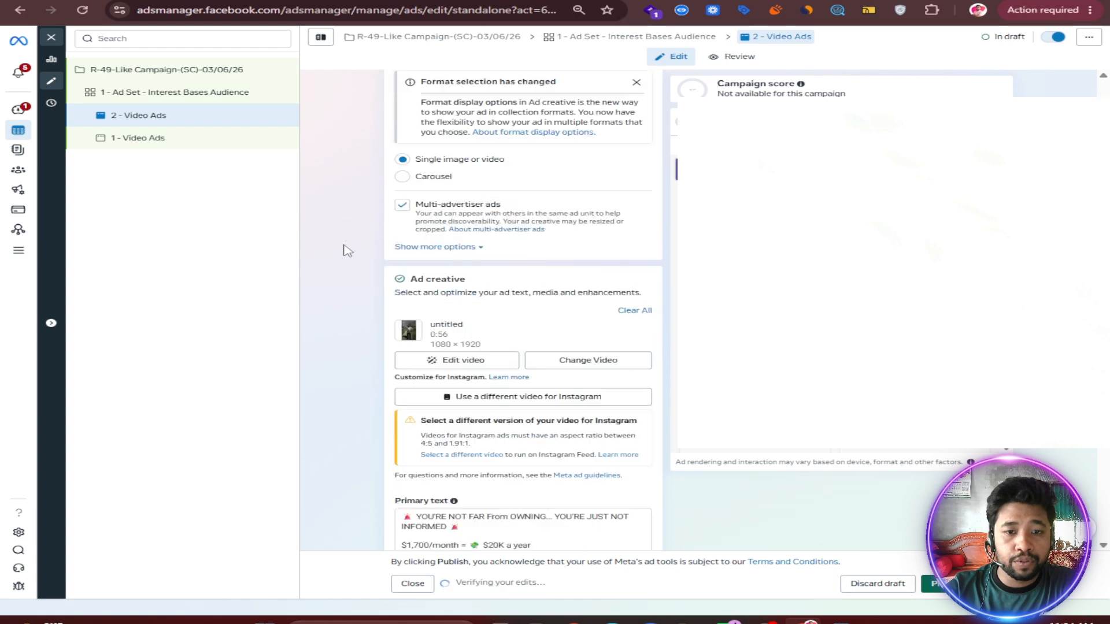
{"action": "scroll", "coordinate": [349, 250], "scroll_direction": "down", "scroll_amount": 2}
{"action": "left_click", "coordinate": [587, 228]}
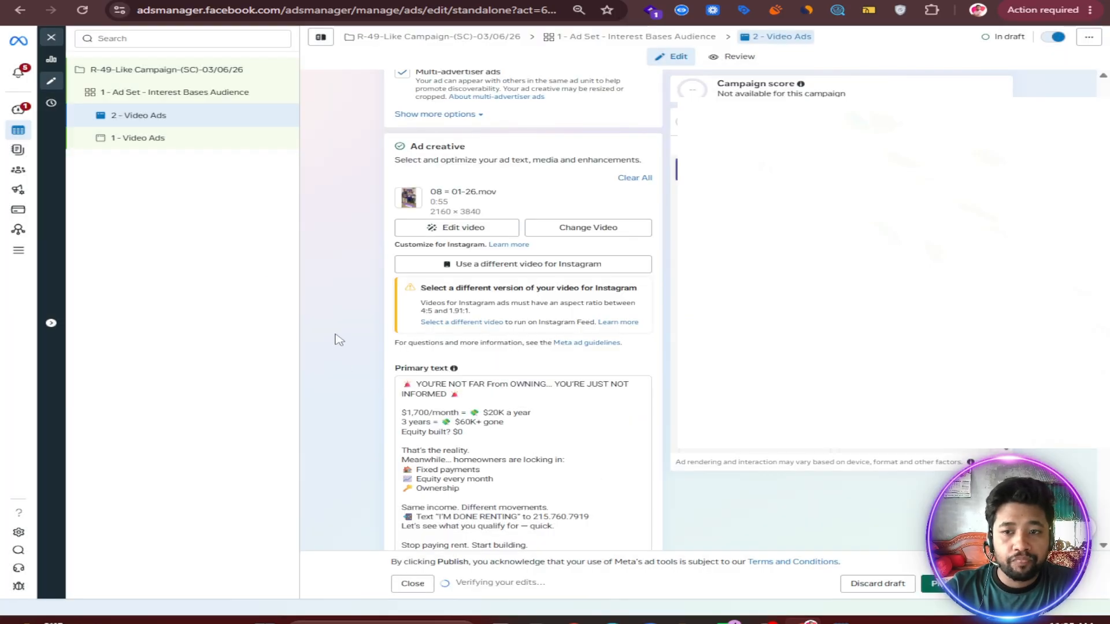
Switch the "2 - Video Ads" video's thumbnail to manual selection, choose the group-shot frame in the fourth row of suggestions and save it
{"action": "left_click", "coordinate": [473, 231]}
{"action": "left_click", "coordinate": [229, 157]}
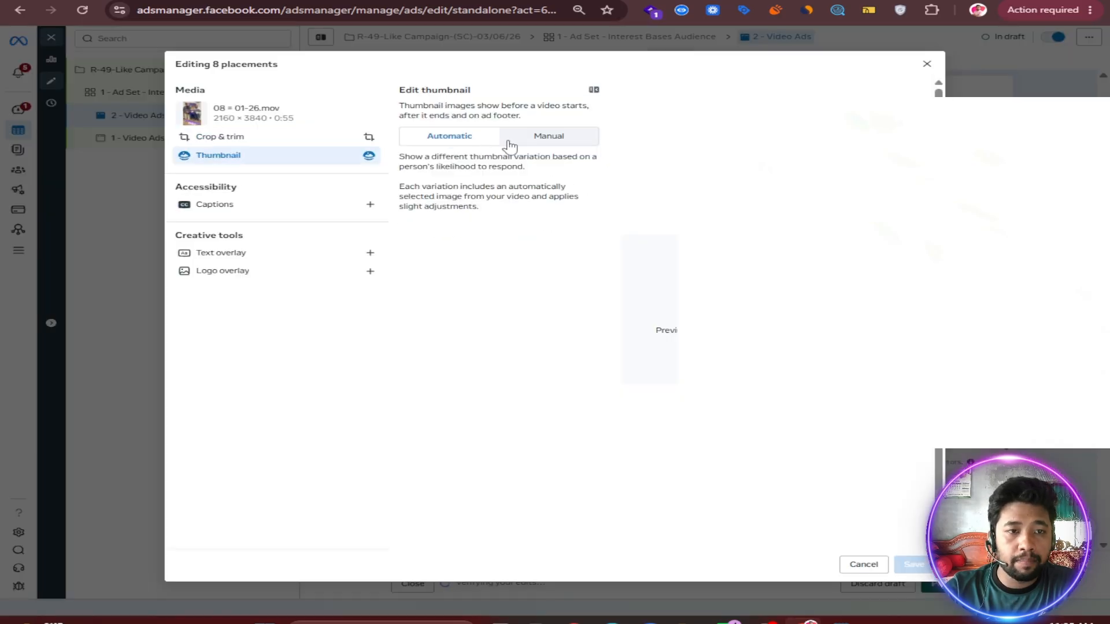
{"action": "left_click", "coordinate": [539, 139]}
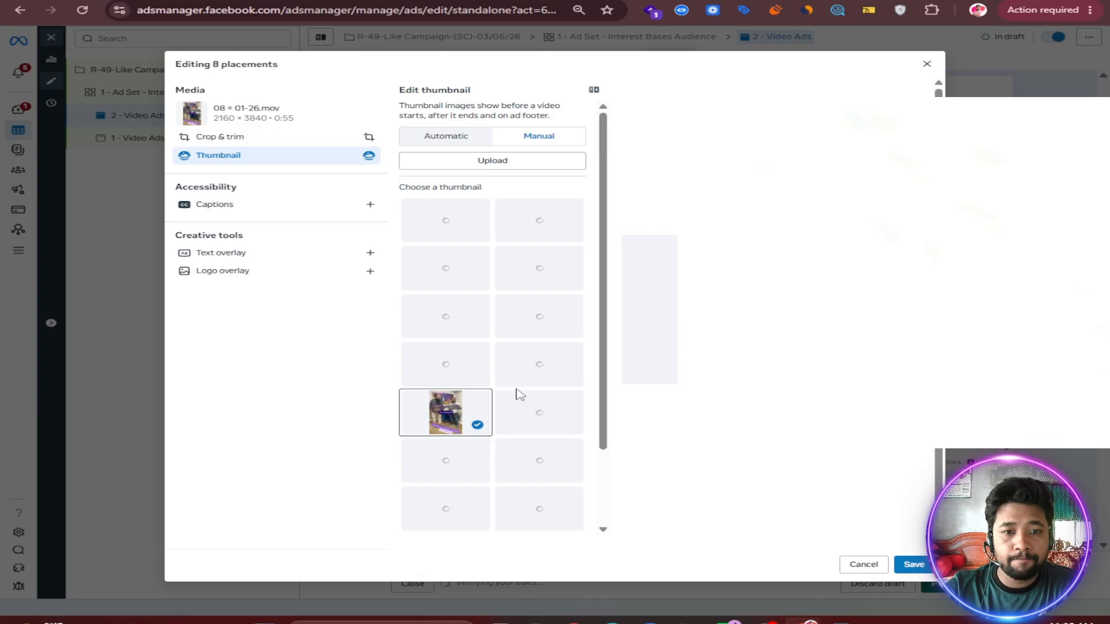
{"action": "scroll", "coordinate": [519, 395], "scroll_direction": "down", "scroll_amount": 2}
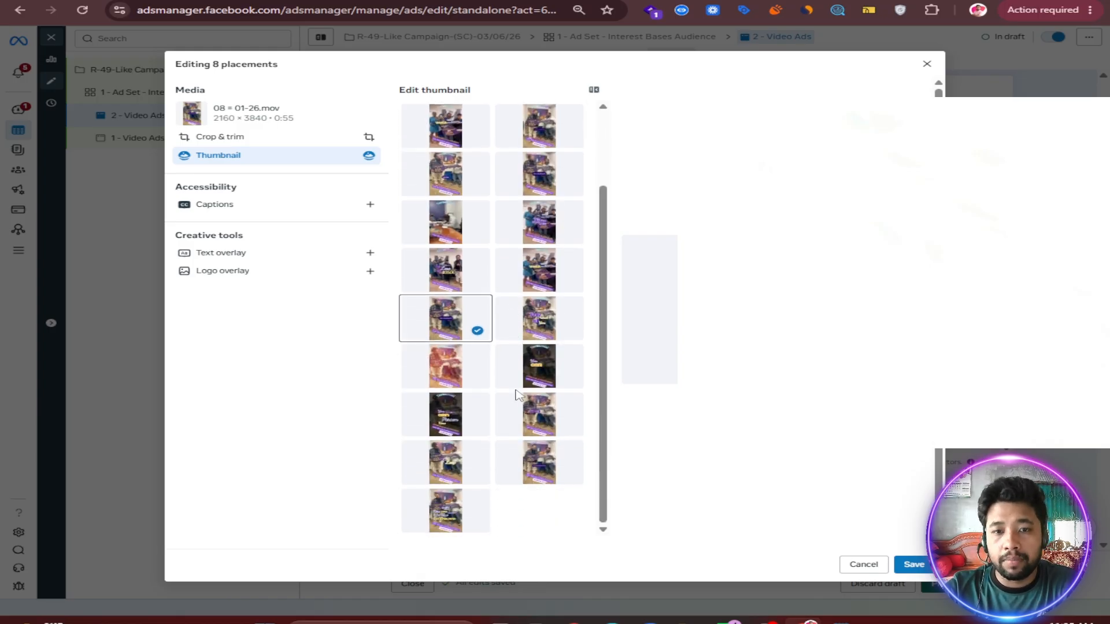
{"action": "scroll", "coordinate": [519, 395], "scroll_direction": "up", "scroll_amount": 2}
{"action": "left_click", "coordinate": [448, 374]}
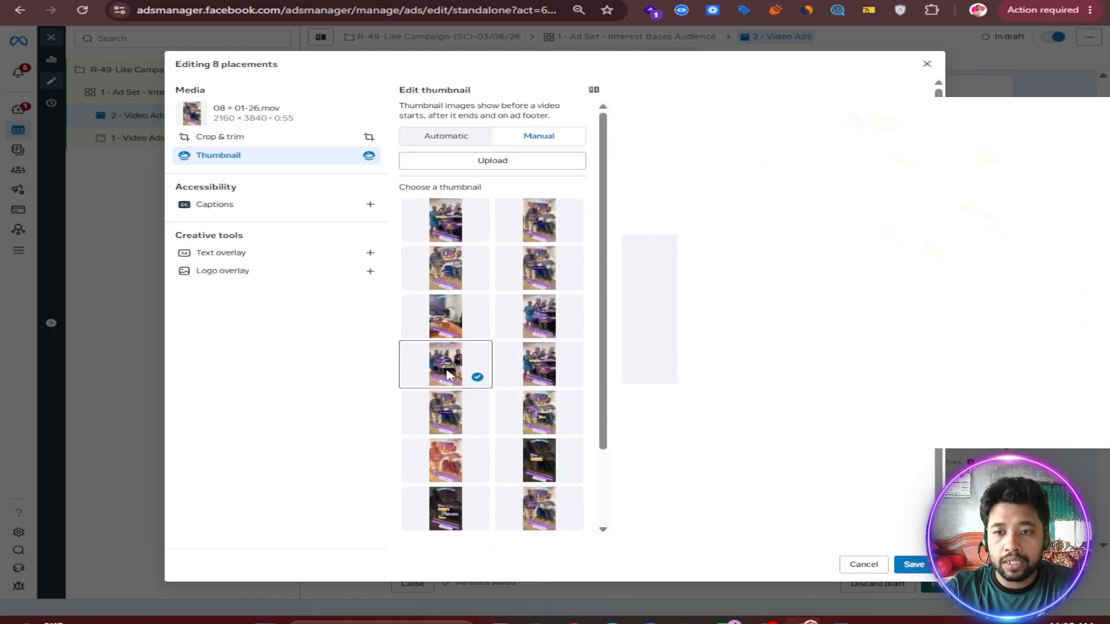
{"action": "left_click", "coordinate": [552, 365]}
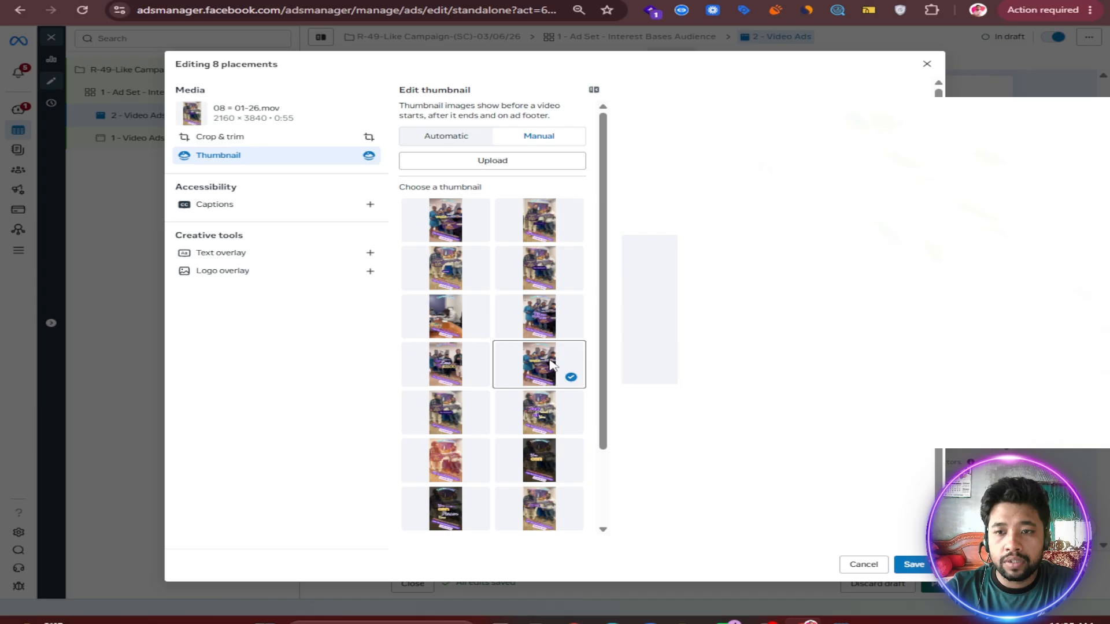
{"action": "left_click", "coordinate": [466, 363]}
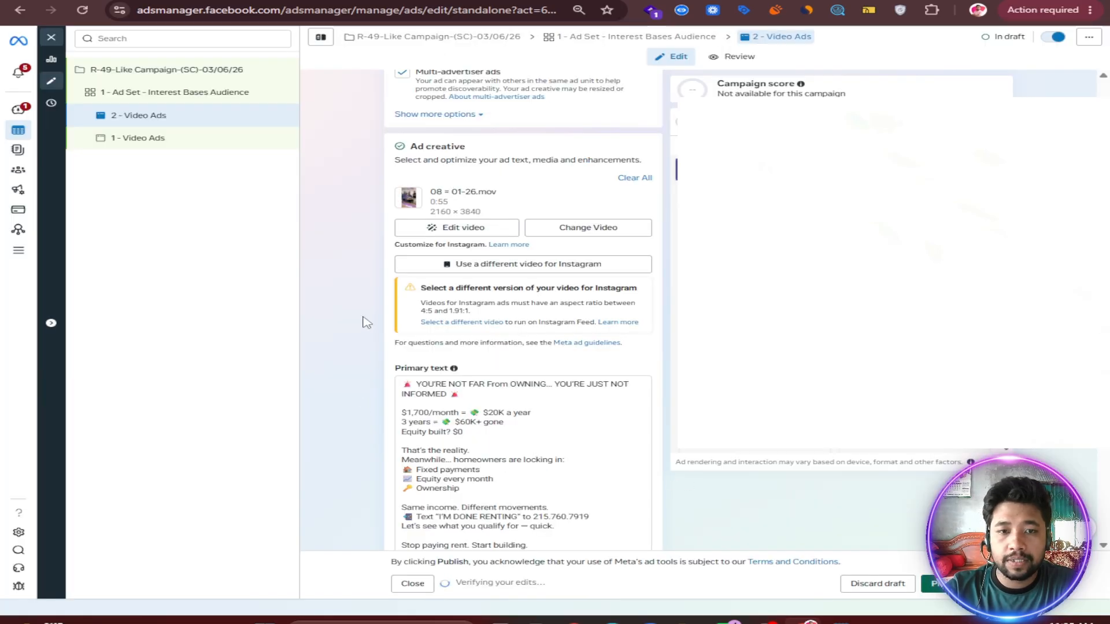
Review the "2 - Video Ads" ad's primary text, call to action, creative testing and tracking settings
{"action": "scroll", "coordinate": [366, 331], "scroll_direction": "down", "scroll_amount": 3}
{"action": "scroll", "coordinate": [366, 334], "scroll_direction": "down", "scroll_amount": 5}
{"action": "scroll", "coordinate": [368, 334], "scroll_direction": "up", "scroll_amount": 12}
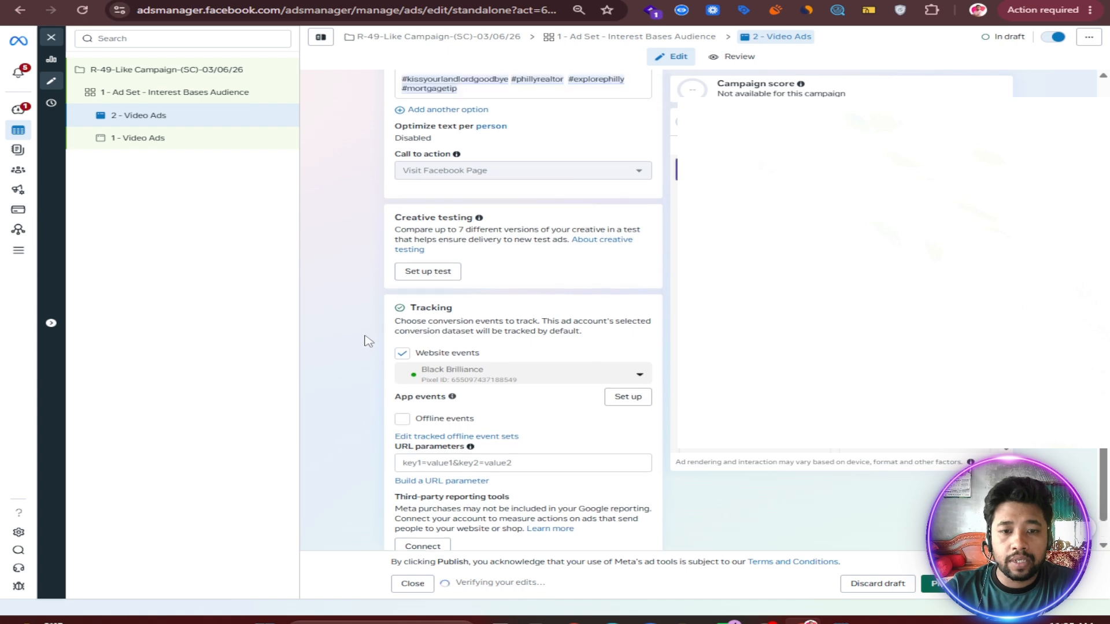
Review the campaign's objective, daily budget, A/B test setting and special ad category
{"action": "left_click", "coordinate": [174, 74]}
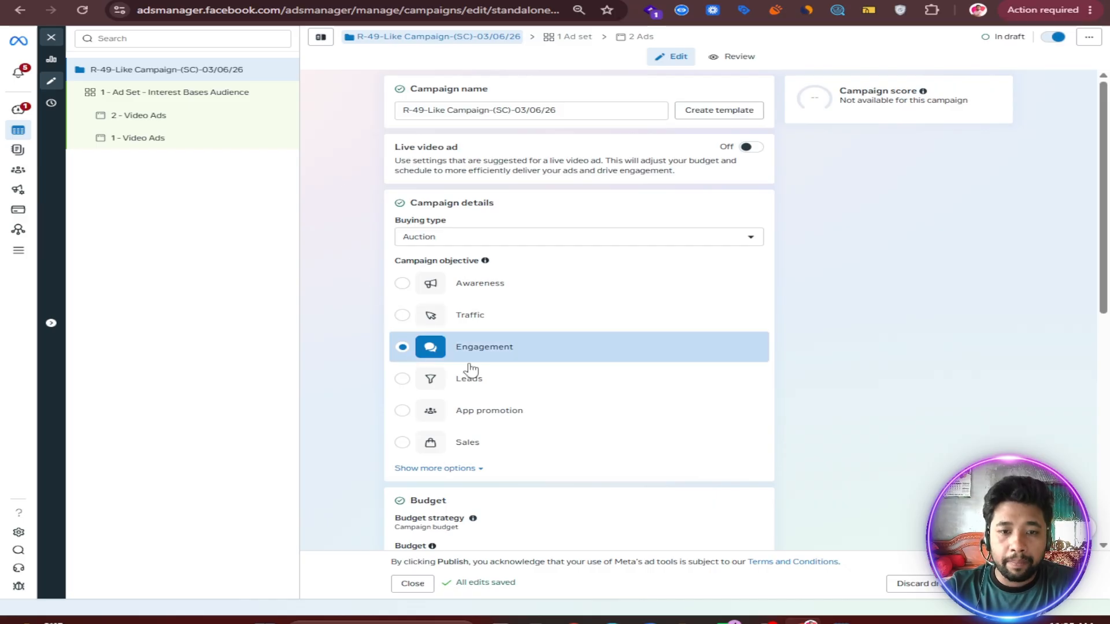
{"action": "scroll", "coordinate": [540, 365], "scroll_direction": "down", "scroll_amount": 5}
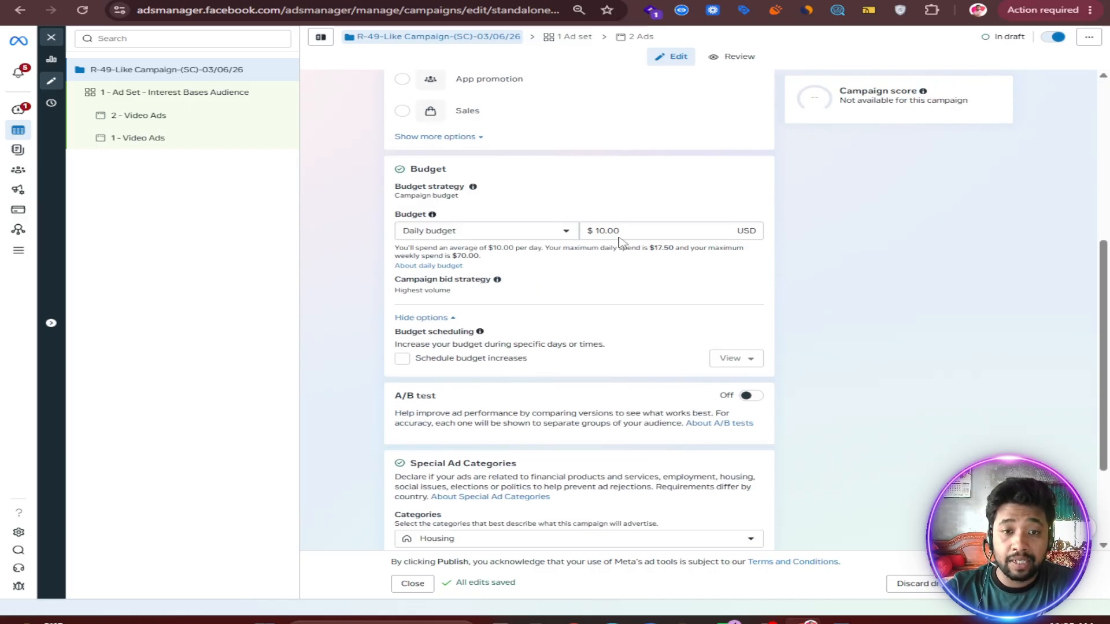
{"action": "scroll", "coordinate": [453, 379], "scroll_direction": "down", "scroll_amount": 3}
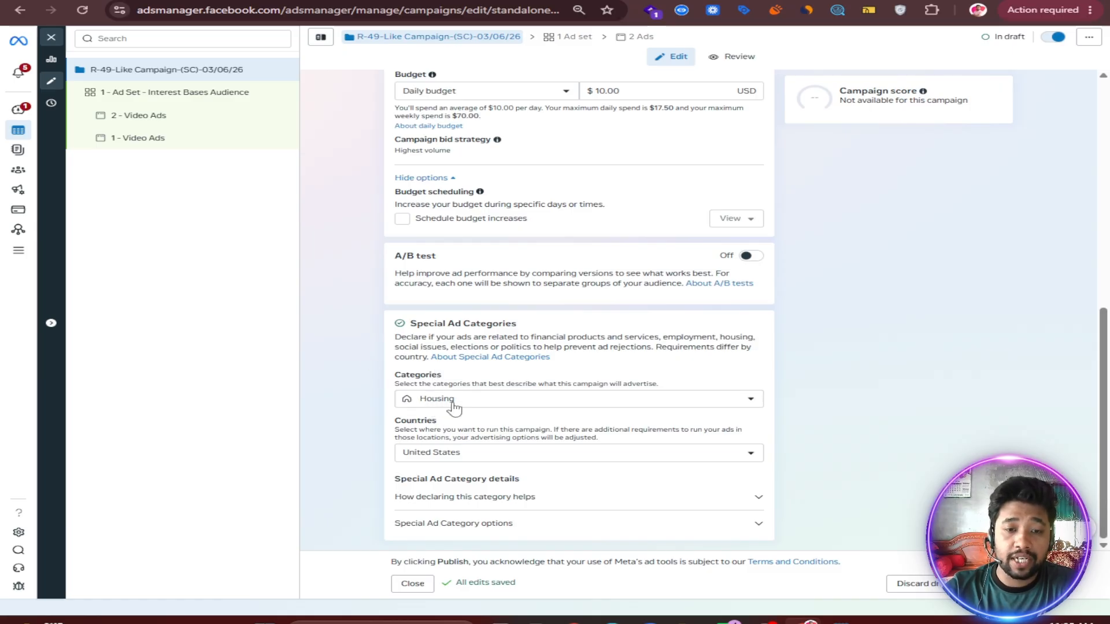
Review the interest-based ad set's conversion location, schedule, audience location, detailed targeting interests and placements
{"action": "left_click", "coordinate": [188, 96]}
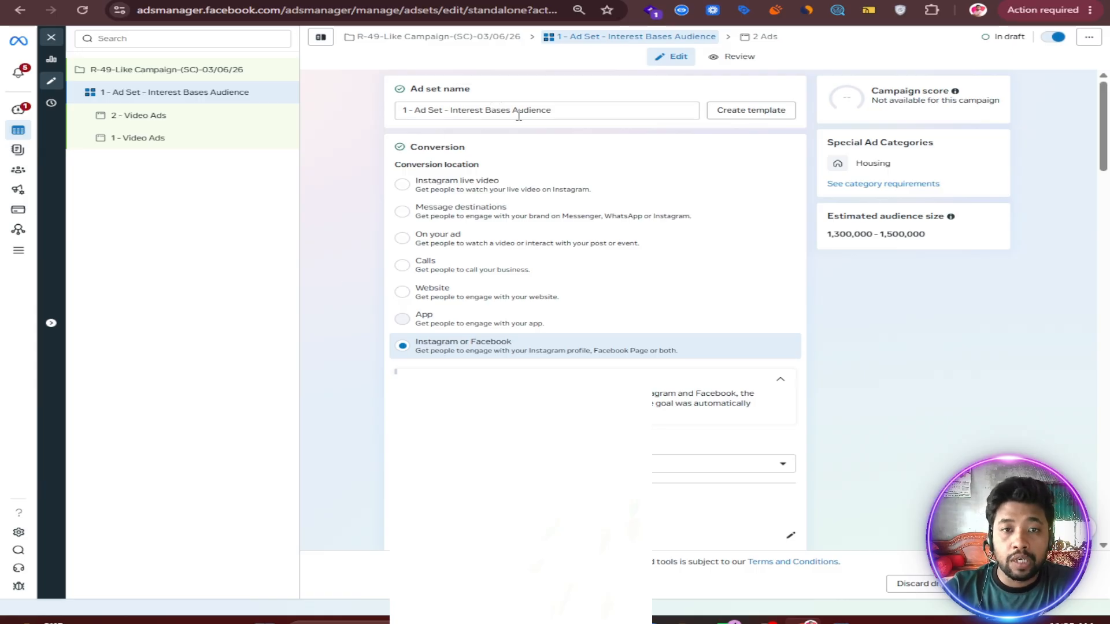
{"action": "scroll", "coordinate": [383, 240], "scroll_direction": "down", "scroll_amount": 3}
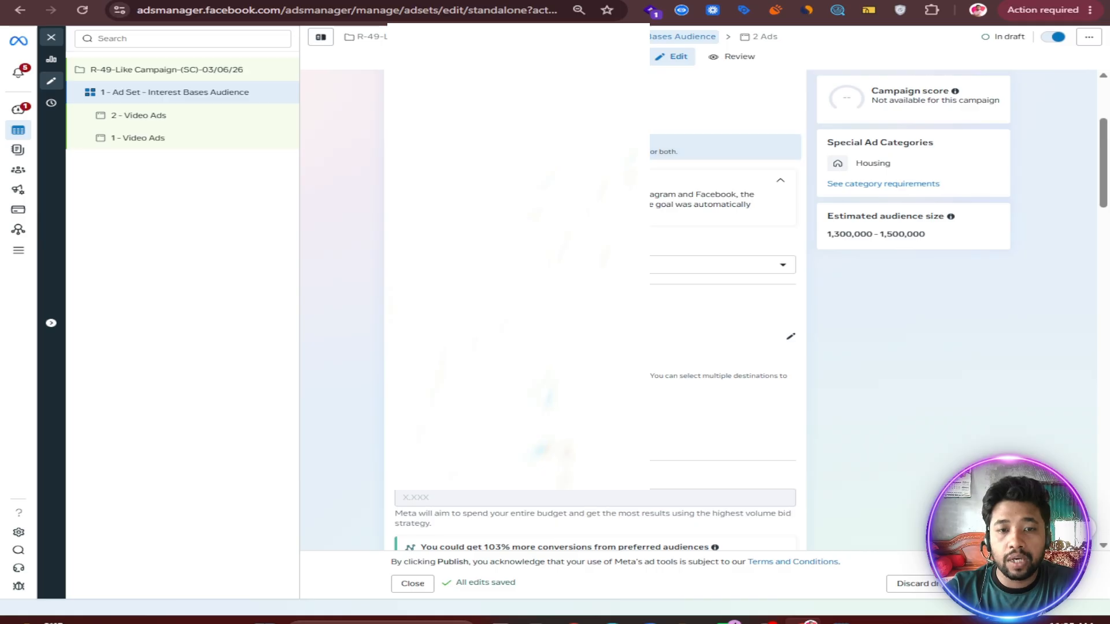
{"action": "scroll", "coordinate": [359, 310], "scroll_direction": "down", "scroll_amount": 10}
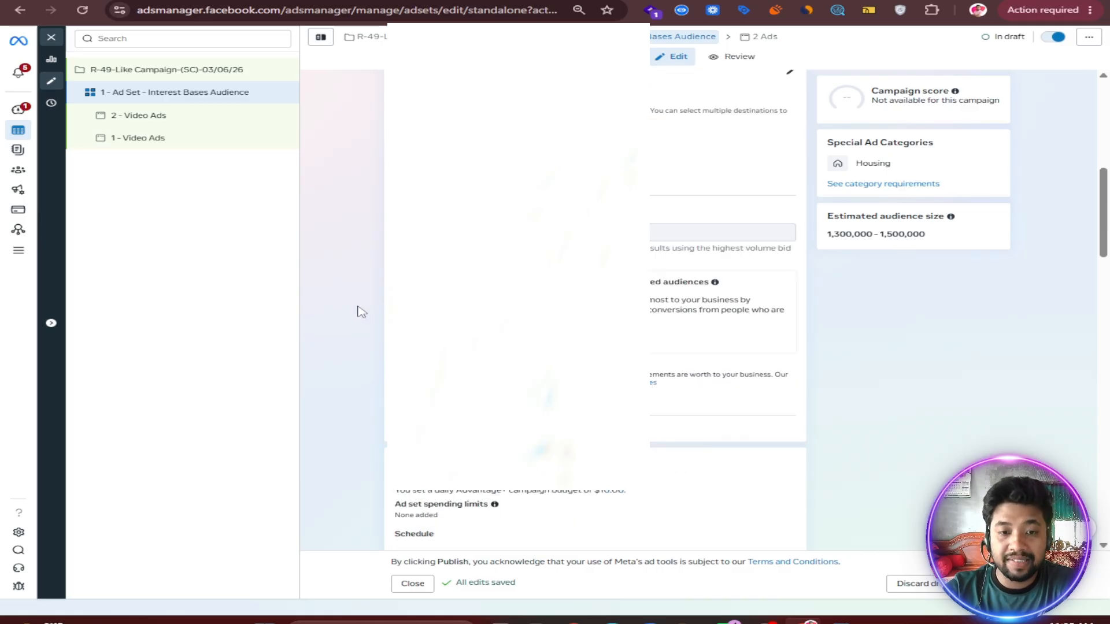
{"action": "scroll", "coordinate": [363, 311], "scroll_direction": "down", "scroll_amount": 6}
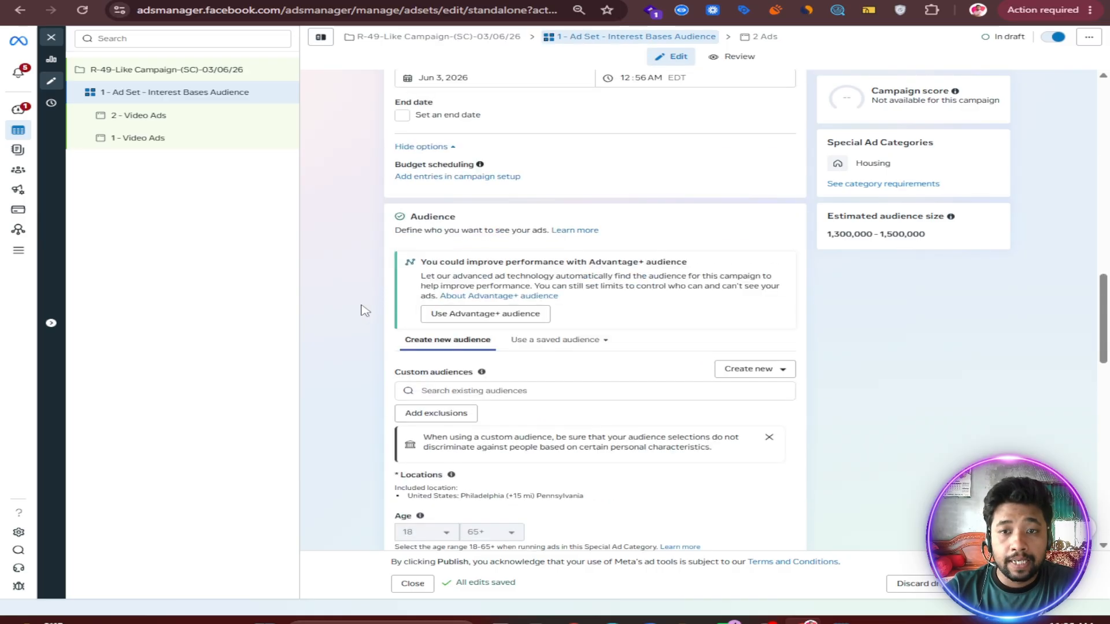
{"action": "scroll", "coordinate": [364, 310], "scroll_direction": "down", "scroll_amount": 3}
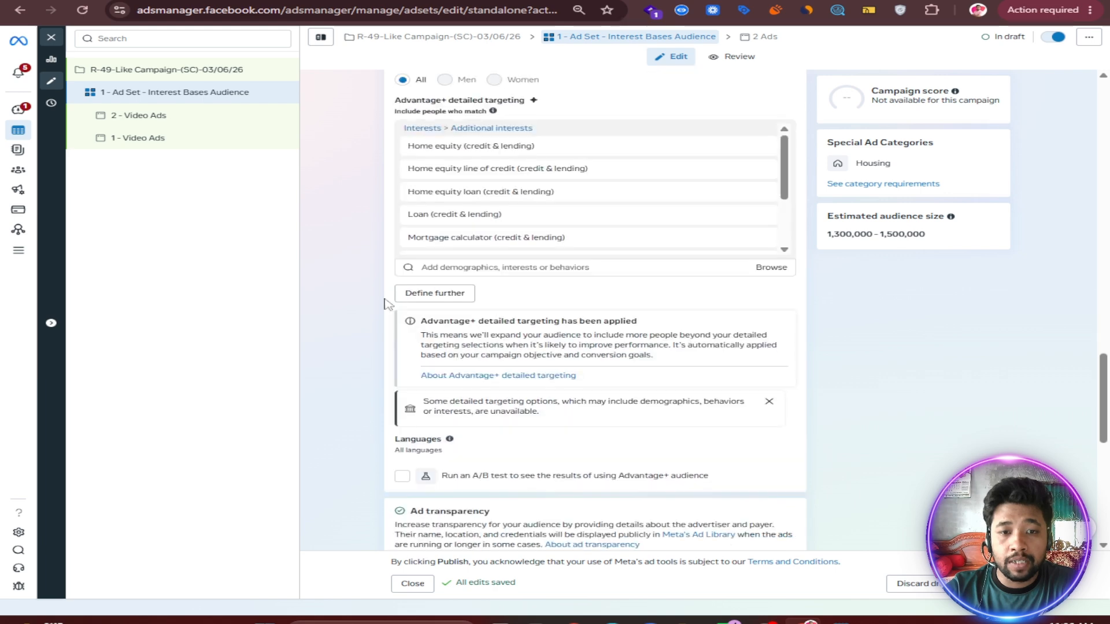
{"action": "scroll", "coordinate": [516, 193], "scroll_direction": "down", "scroll_amount": 2}
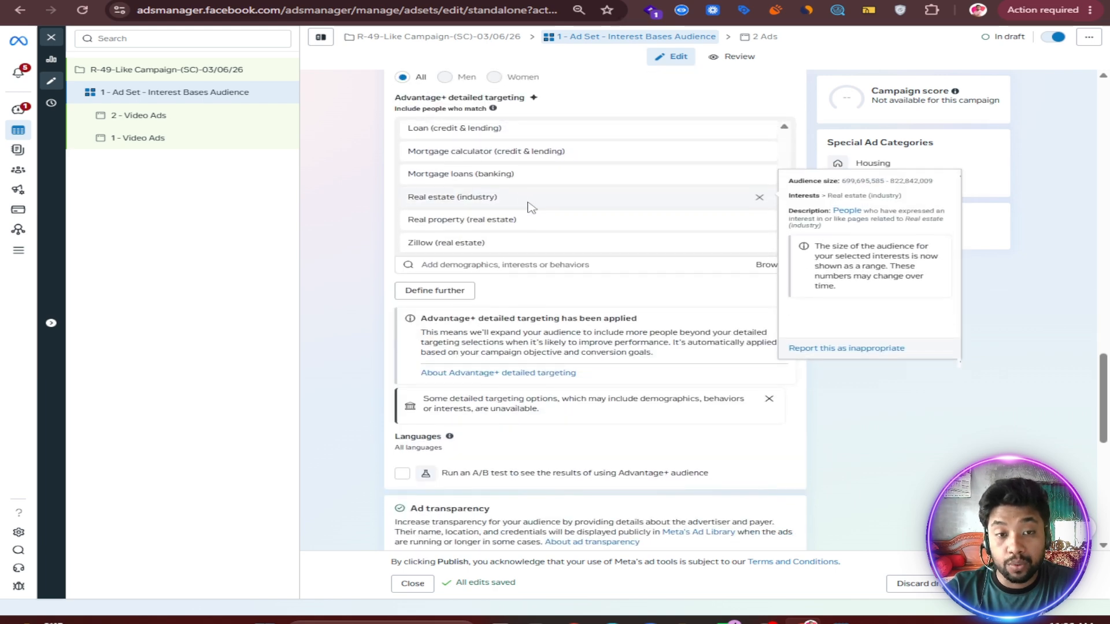
{"action": "scroll", "coordinate": [527, 206], "scroll_direction": "up", "scroll_amount": 2}
{"action": "scroll", "coordinate": [323, 263], "scroll_direction": "down", "scroll_amount": 6}
{"action": "scroll", "coordinate": [327, 267], "scroll_direction": "down", "scroll_amount": 3}
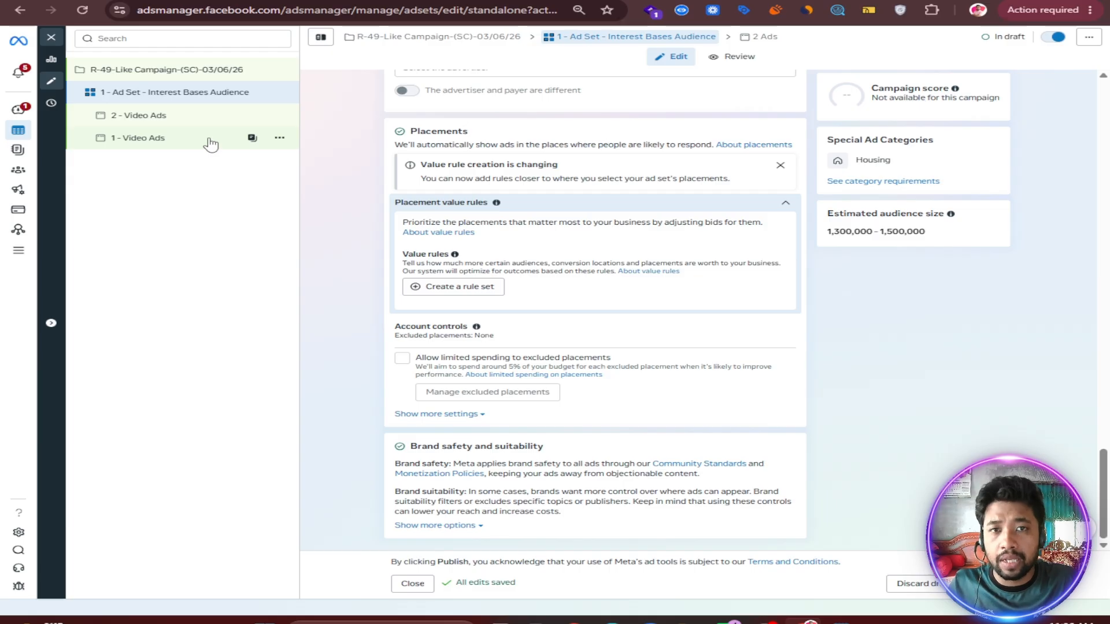
Check the video ads once more, reading through the "2 - Video Ads" setup, creative, text and tracking sections
{"action": "left_click", "coordinate": [152, 144]}
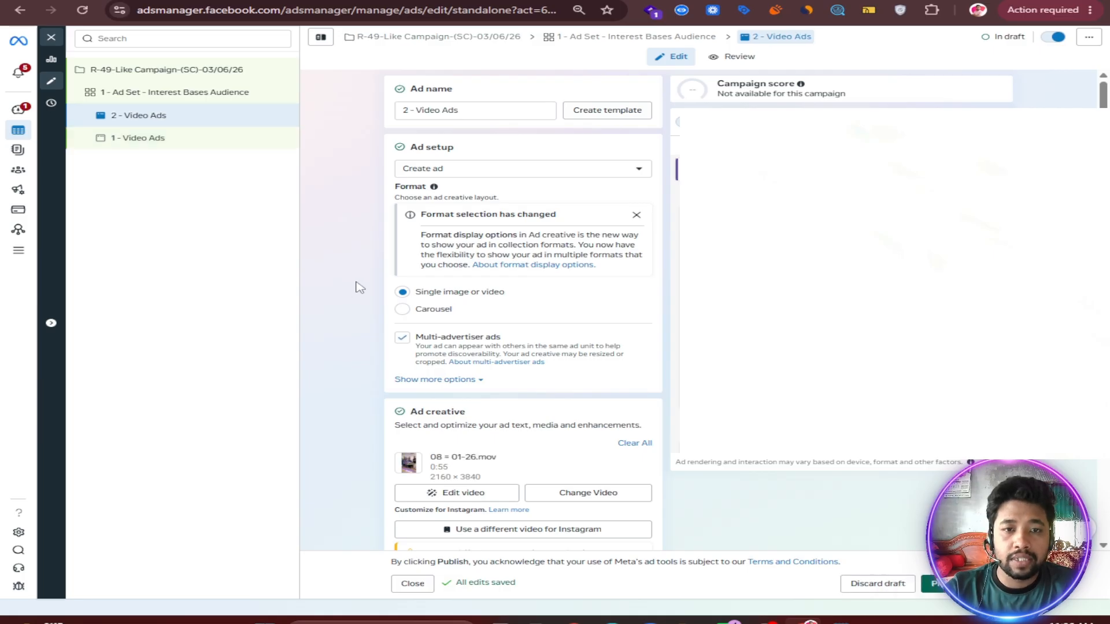
{"action": "scroll", "coordinate": [357, 283], "scroll_direction": "down", "scroll_amount": 10}
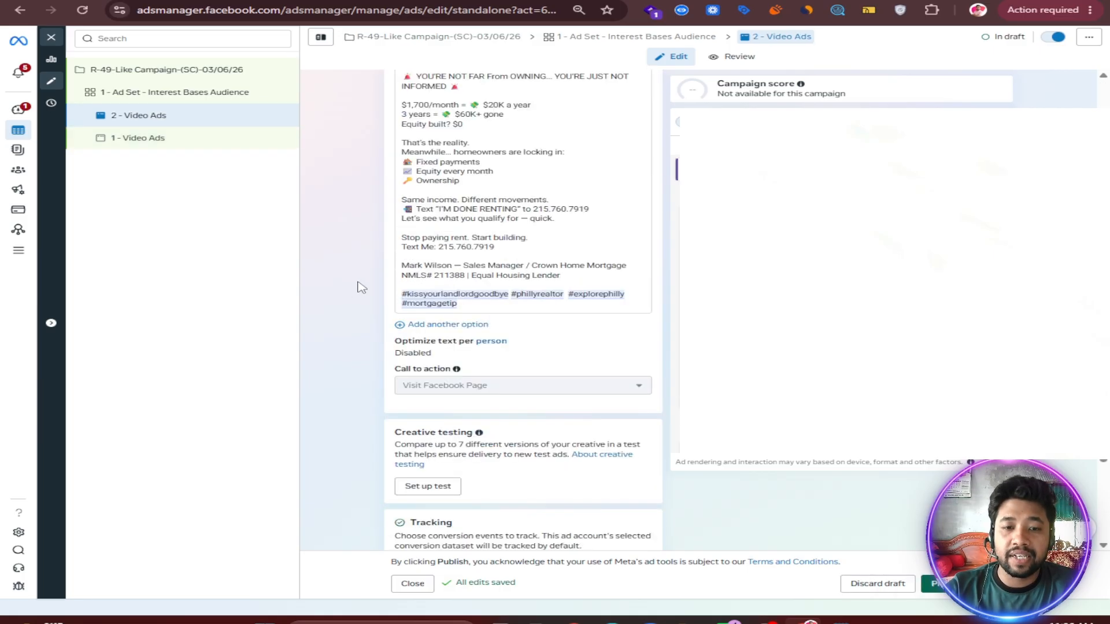
{"action": "scroll", "coordinate": [359, 287], "scroll_direction": "down", "scroll_amount": 4}
{"action": "scroll", "coordinate": [363, 283], "scroll_direction": "up", "scroll_amount": 20}
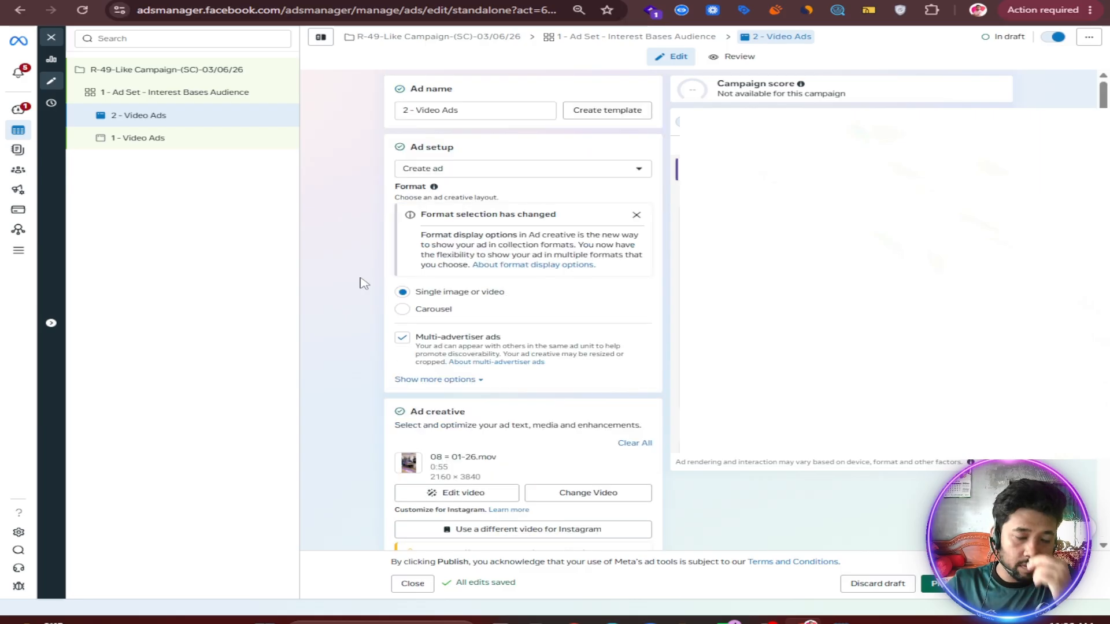